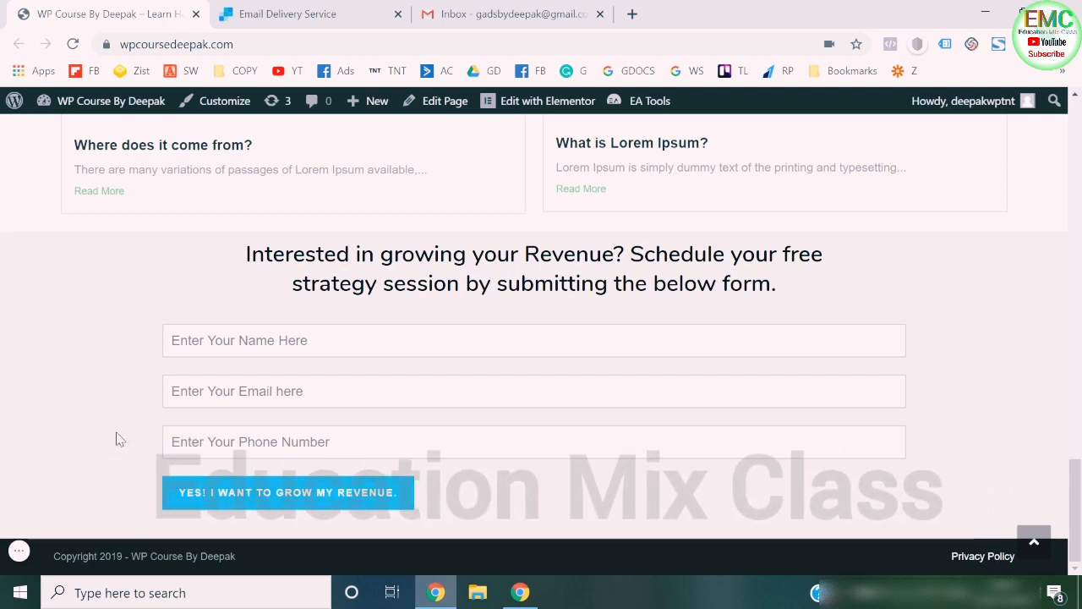
- Go to the WordPress dashboard and review the WPForms Entries page
mouse_move(93, 103)
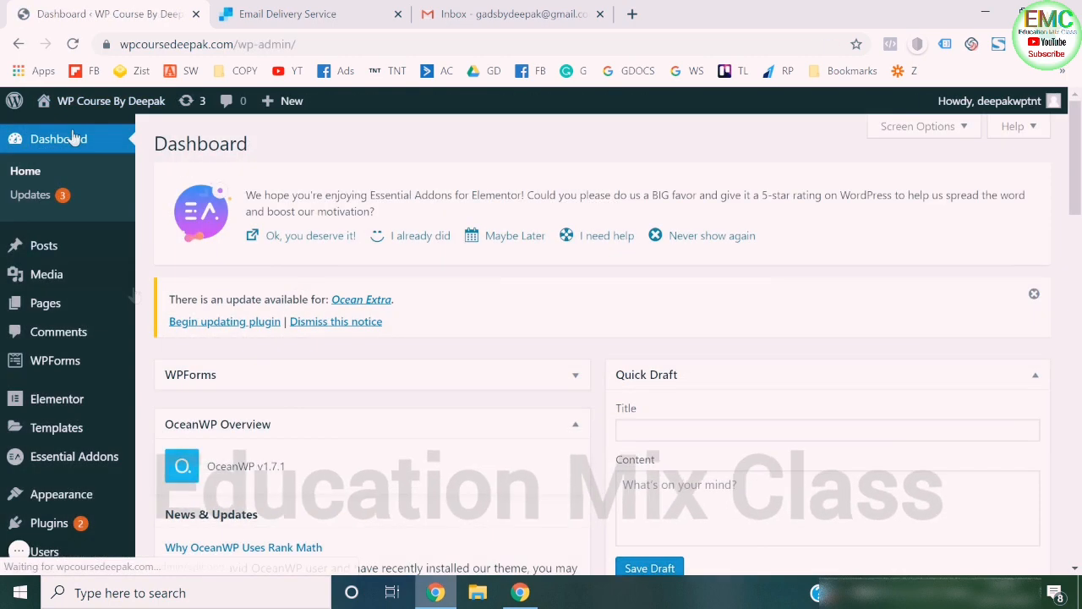
mouse_move(76, 362)
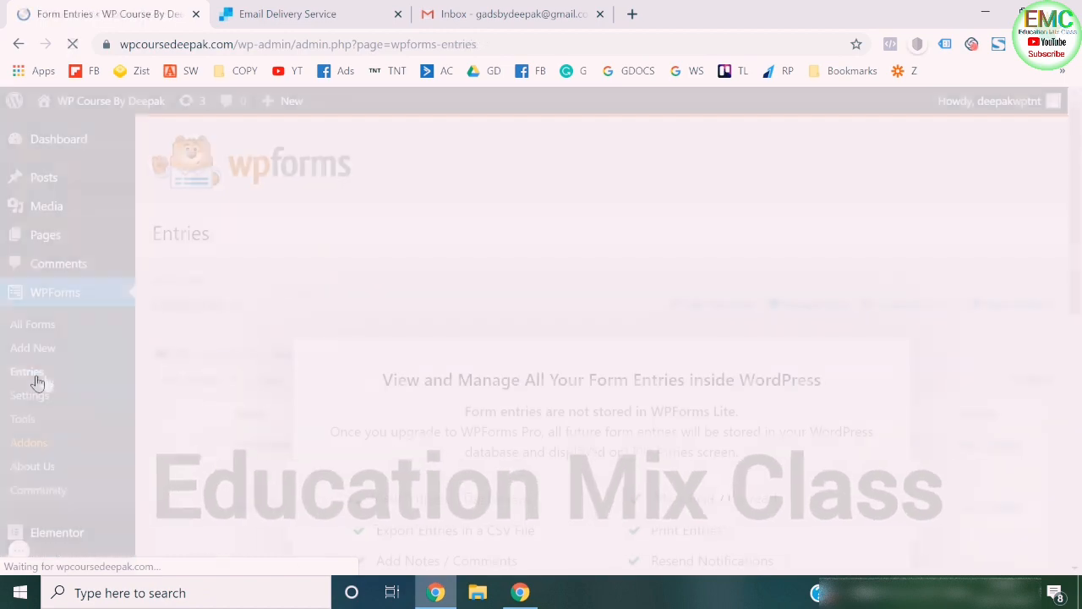
scroll(404, 418, down, 3)
scroll(404, 419, down, 3)
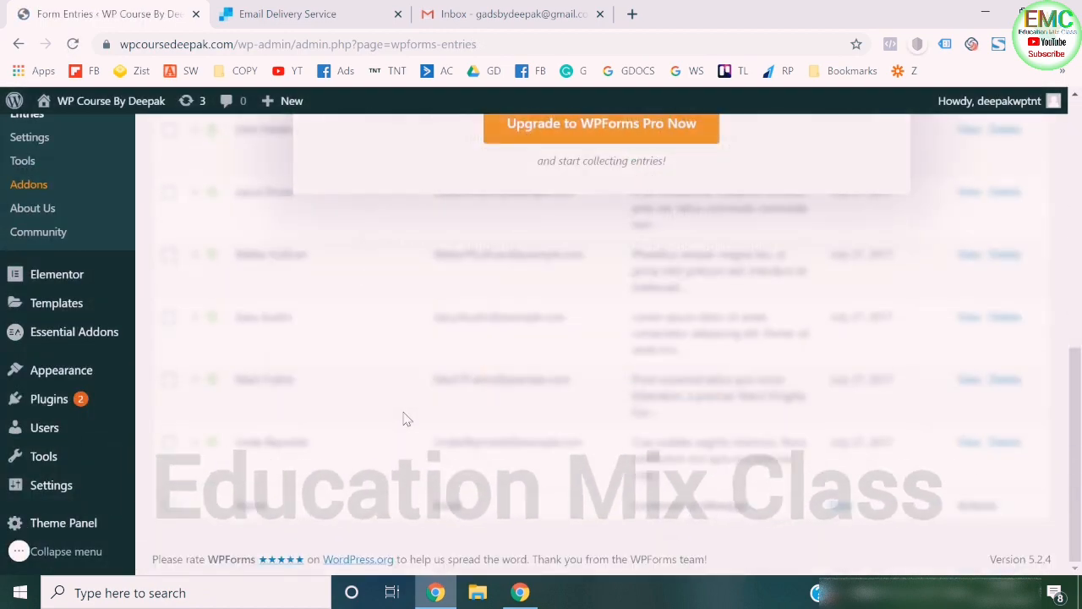
scroll(404, 418, up, 7)
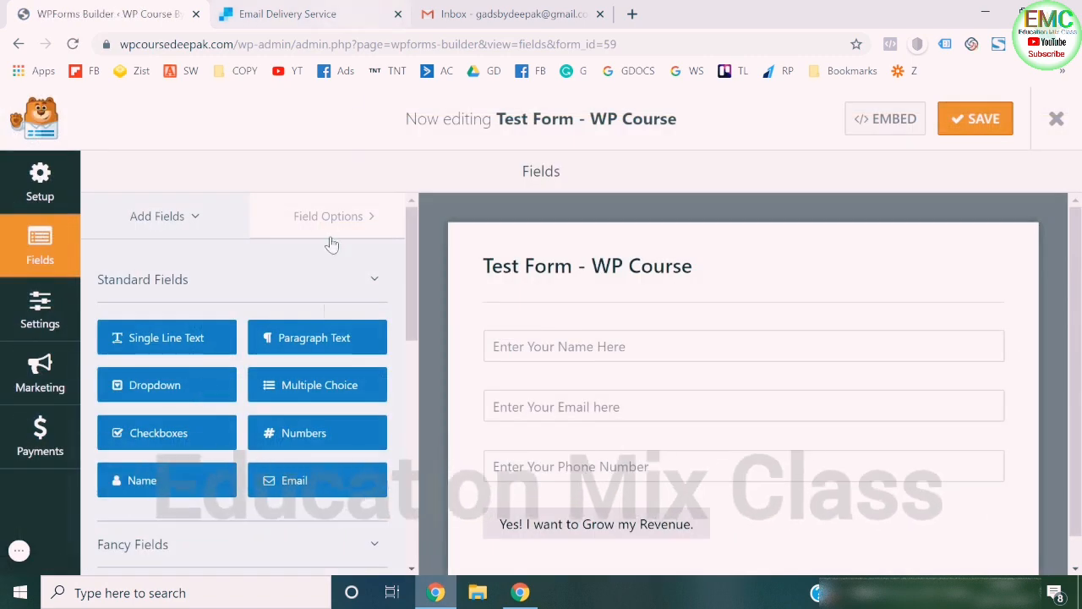
- Open the Notifications settings of Test Form - WP Course and fill in the Send To Email Address with the owner's e-mail
click(47, 320)
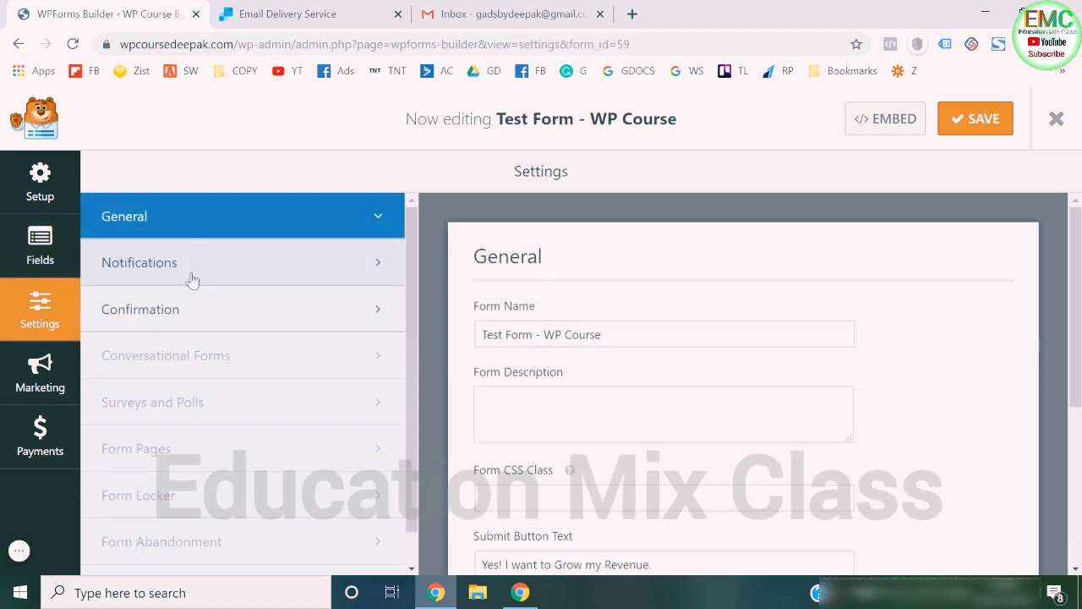
click(176, 328)
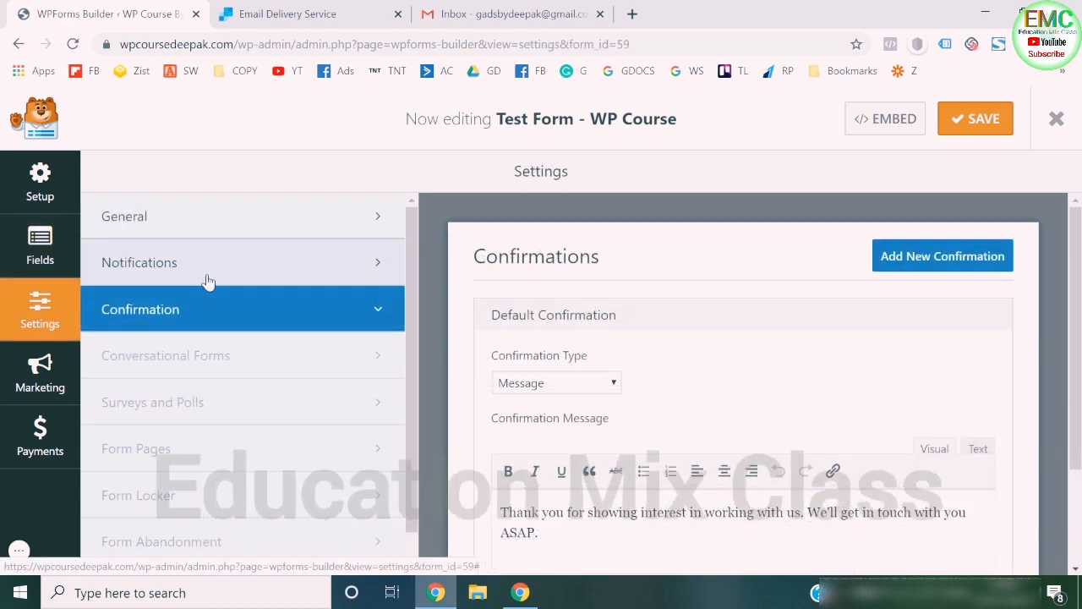
click(229, 281)
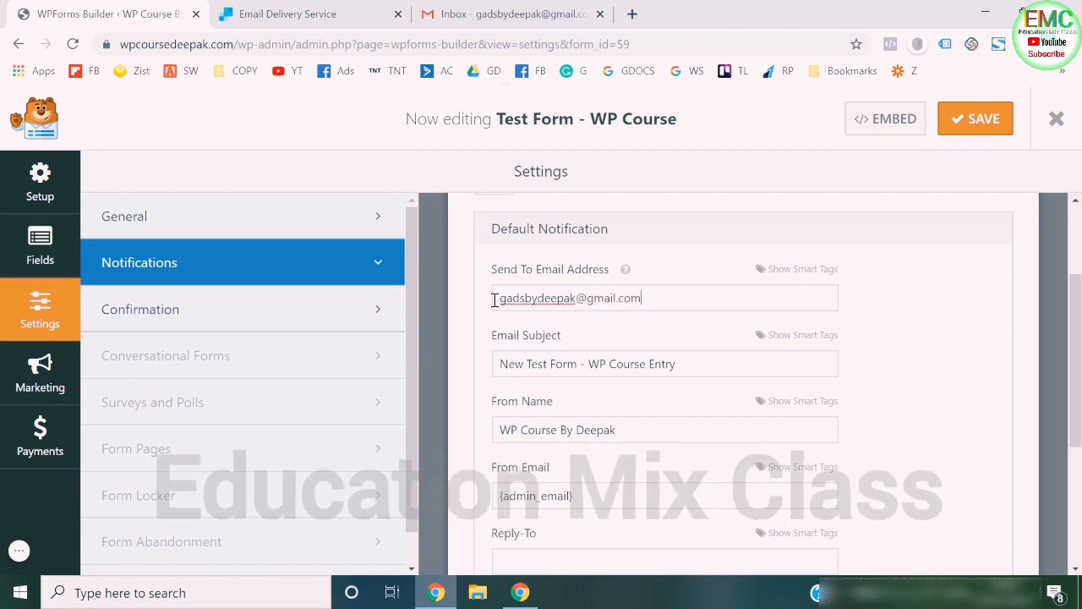
- Check which account is signed in to Gmail and return to the form's notification settings
click(491, 8)
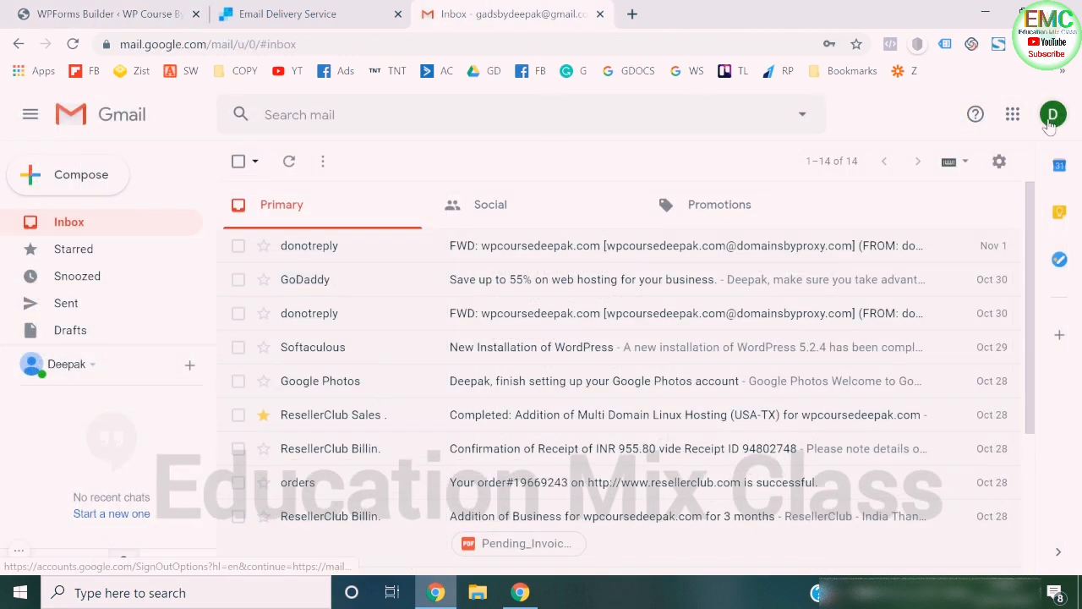
click(1052, 119)
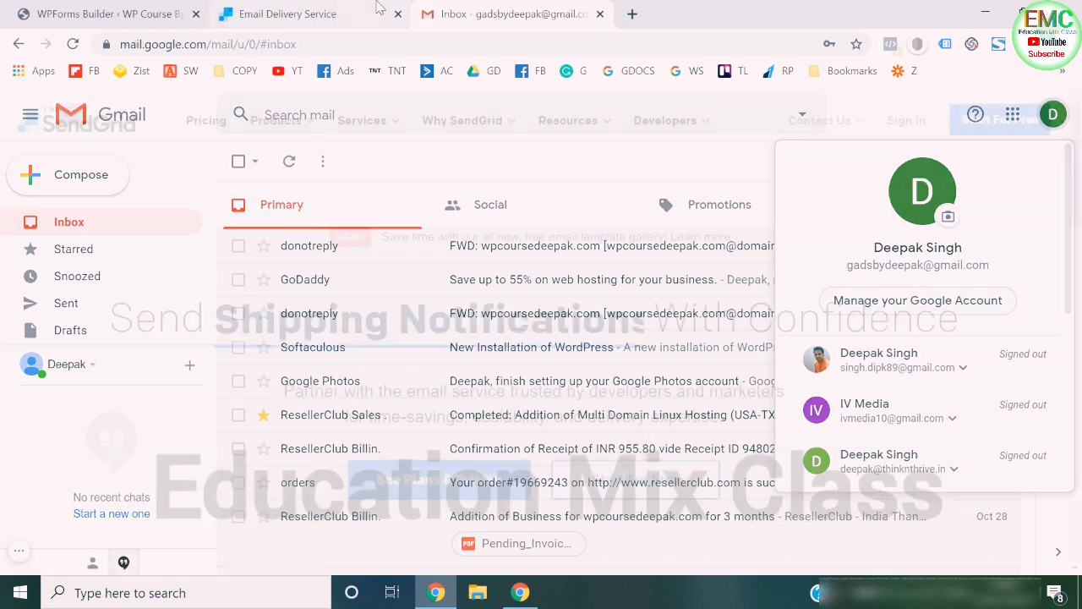
click(150, 10)
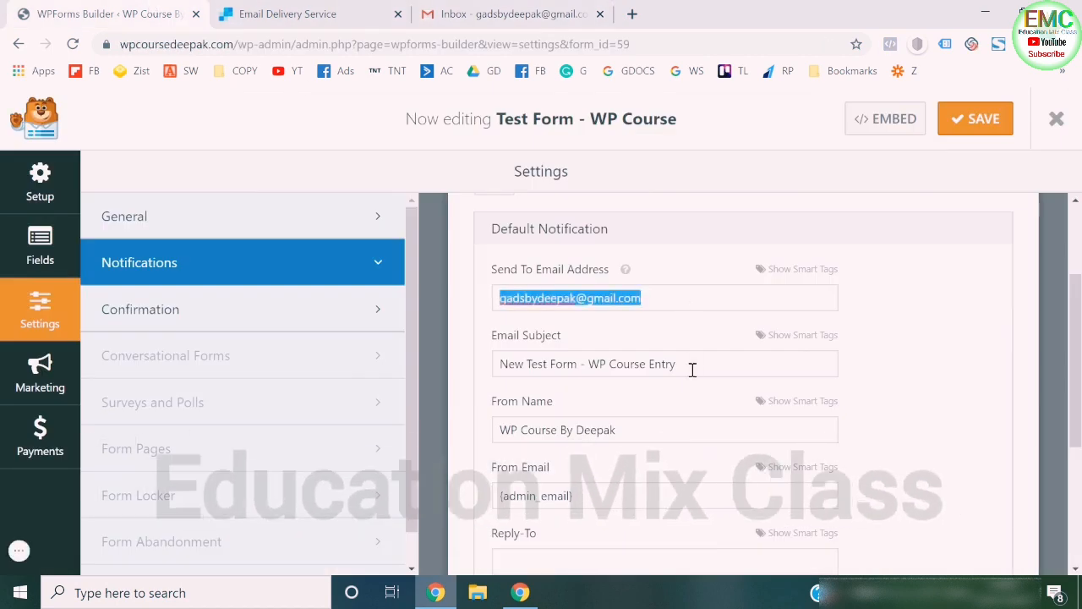
- Set the notification's Email Subject to "New Lead" and From Email to the owner's e-mail address, and save the form
key(Tab)
text(New Lea)
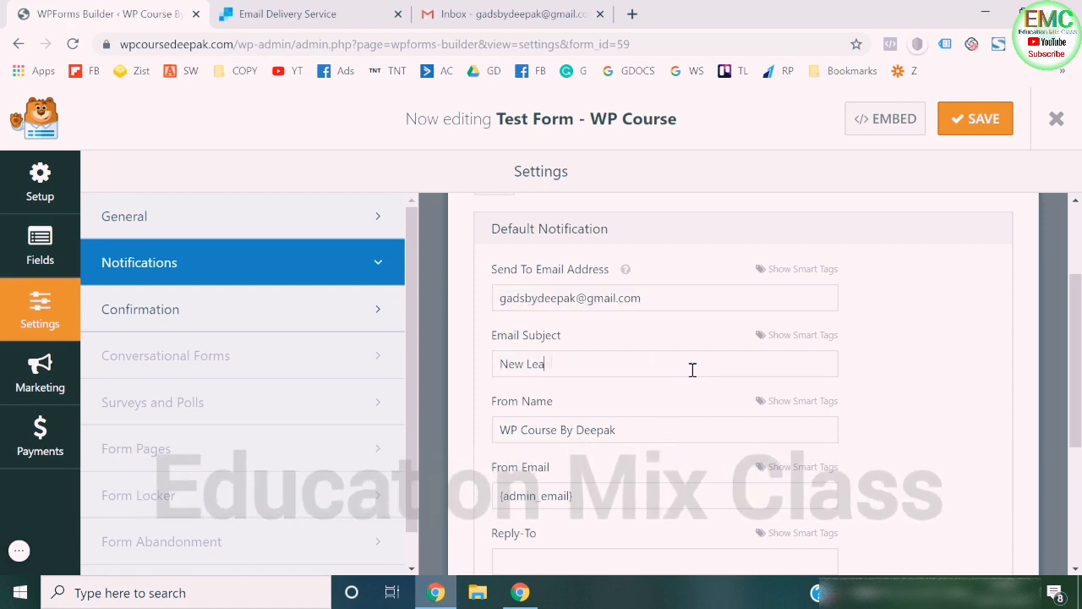
text(d)
scroll(691, 369, down, 1)
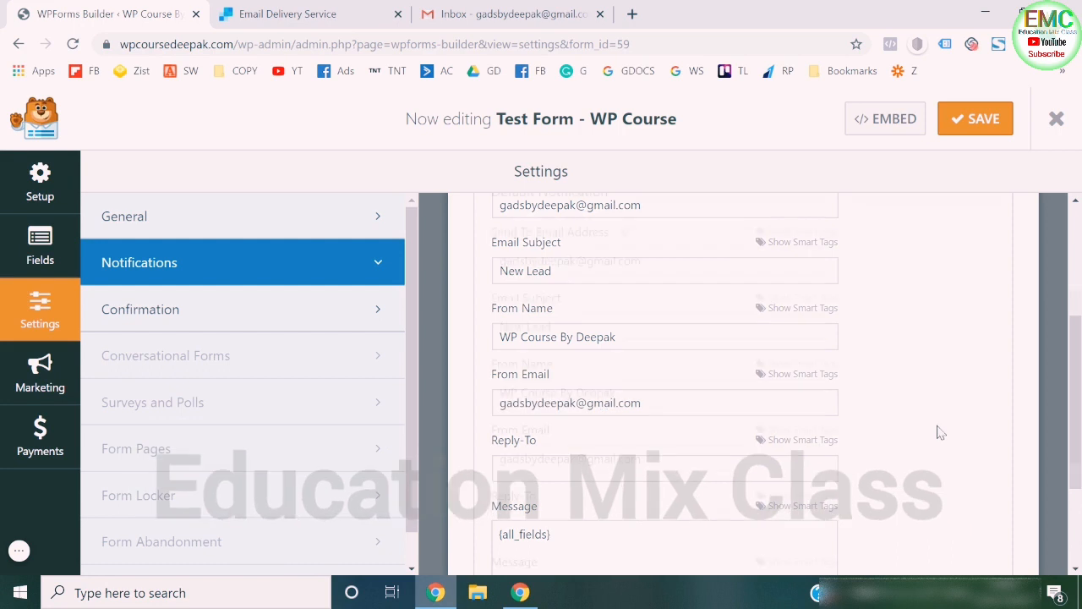
scroll(764, 438, up, 1)
scroll(578, 415, down, 3)
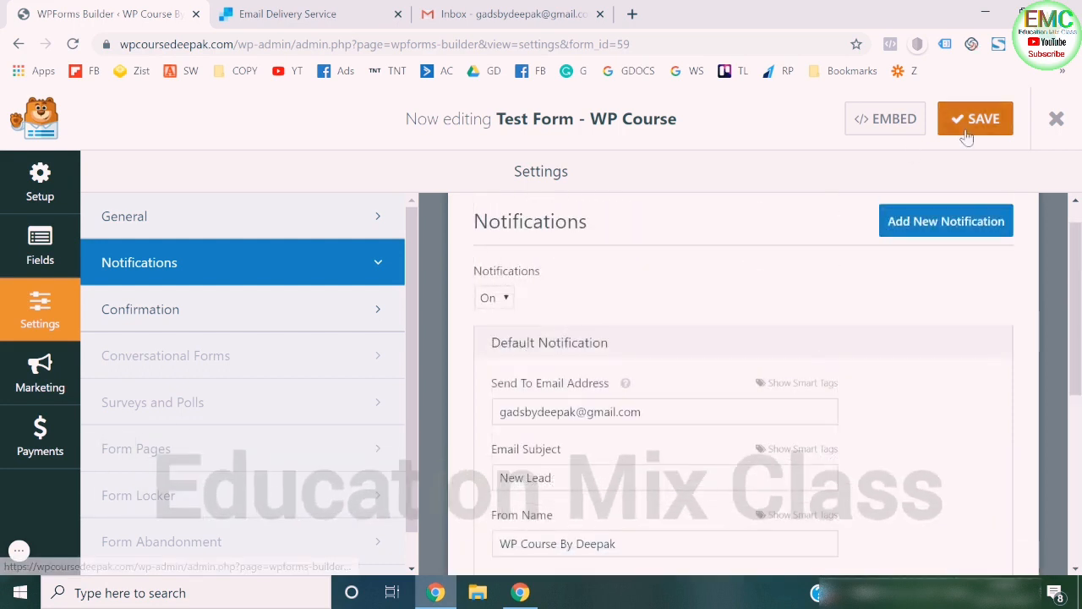
click(966, 137)
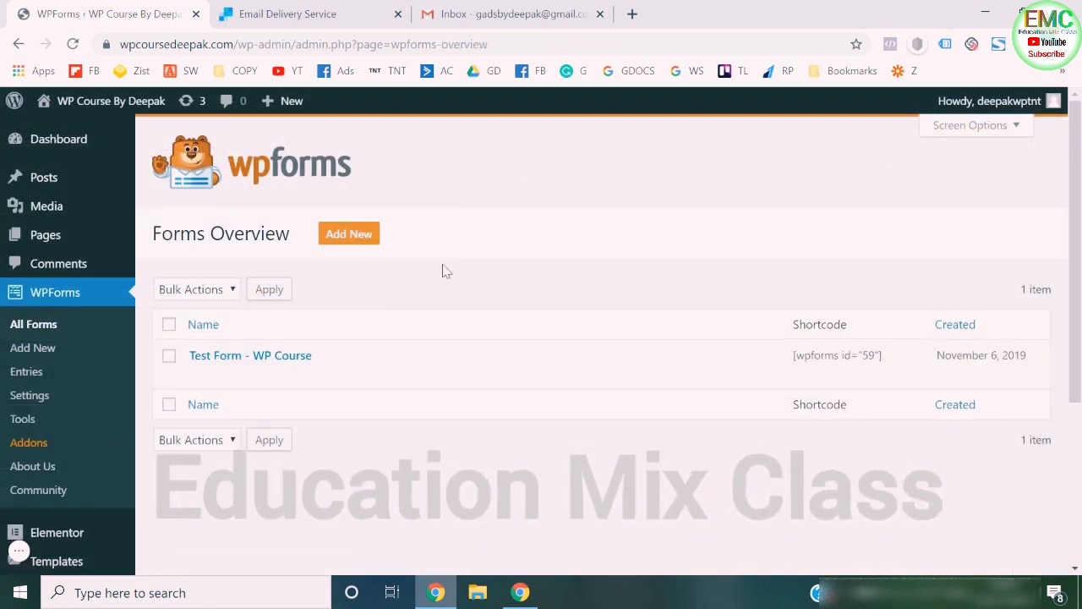
- Open the live website in a new browser tab and go to its strategy session form
mouse_move(83, 115)
right_click(69, 132)
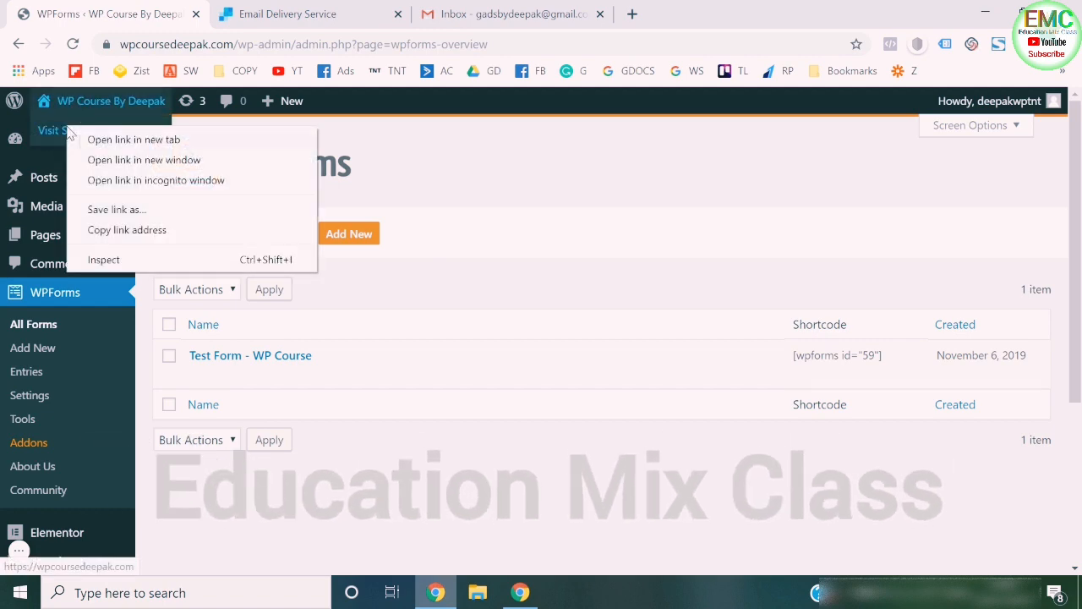
click(125, 143)
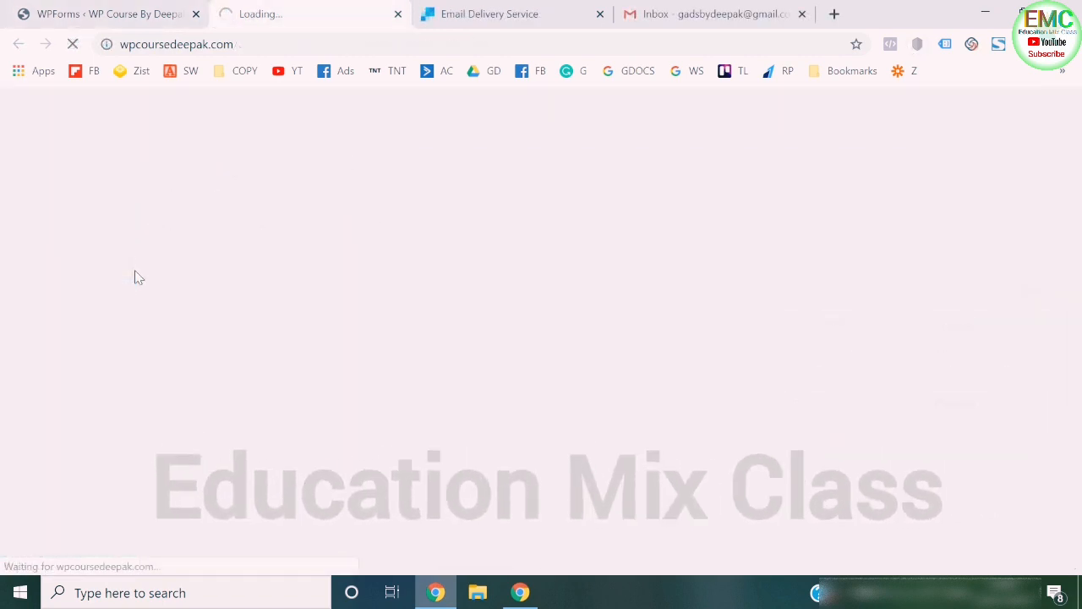
scroll(135, 277, down, 20)
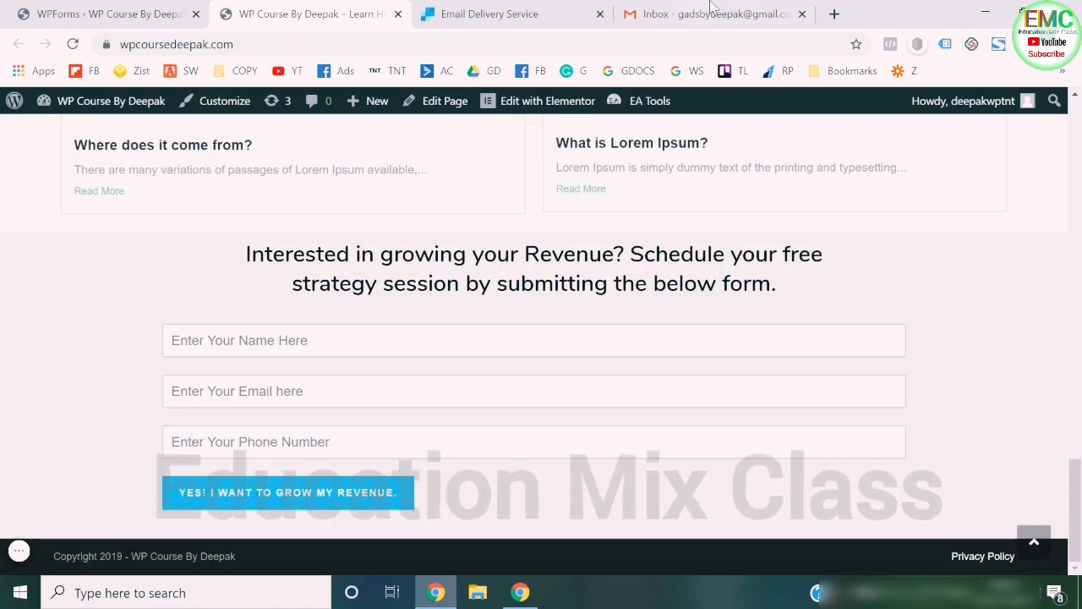
- Check the current messages in the Gmail inbox and return to the website's form
click(710, 10)
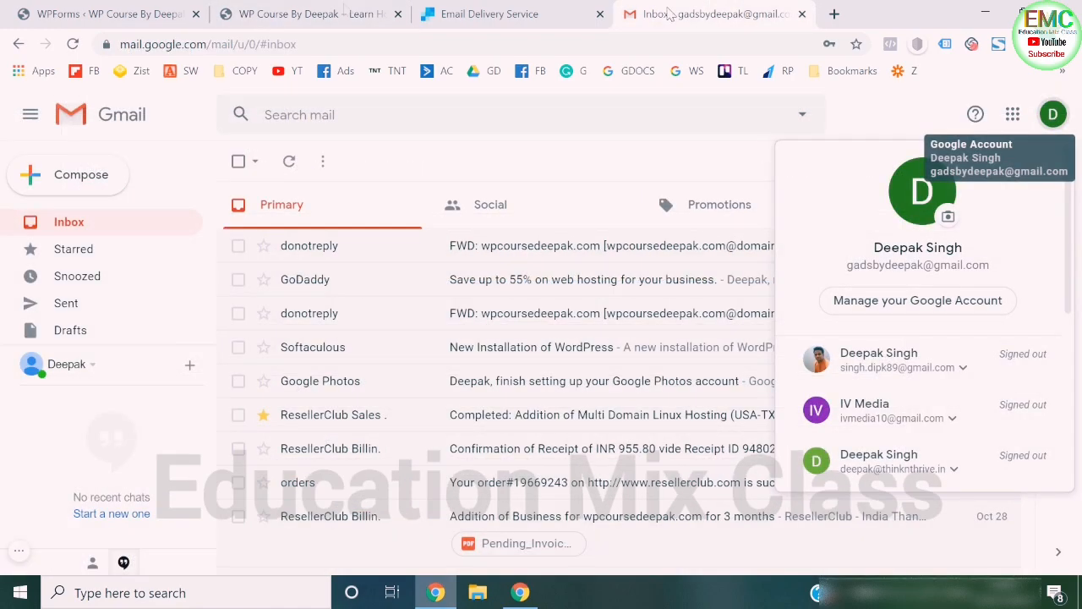
click(404, 150)
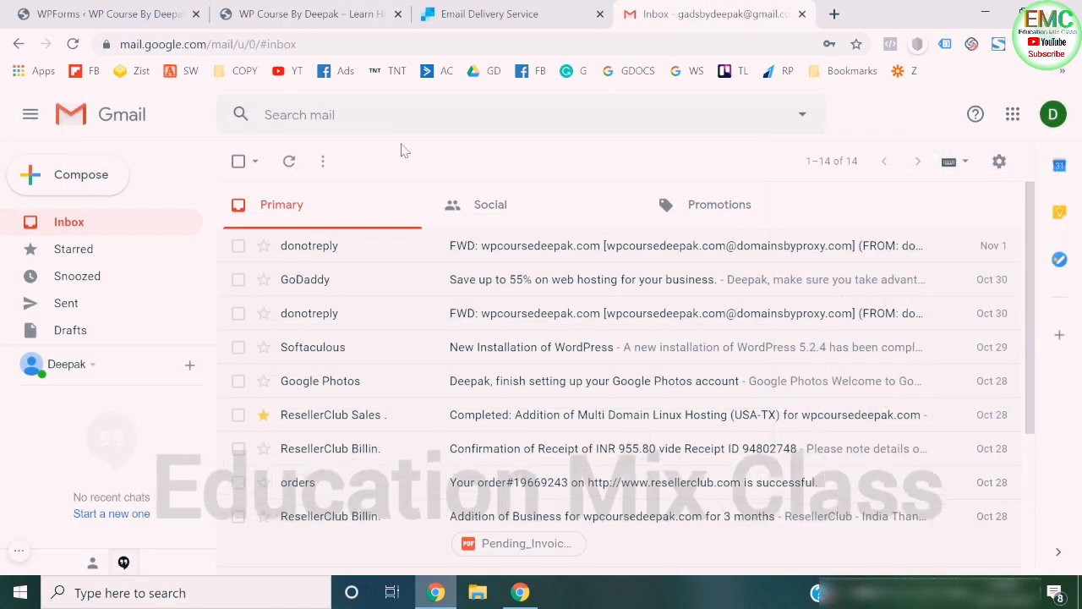
click(328, 8)
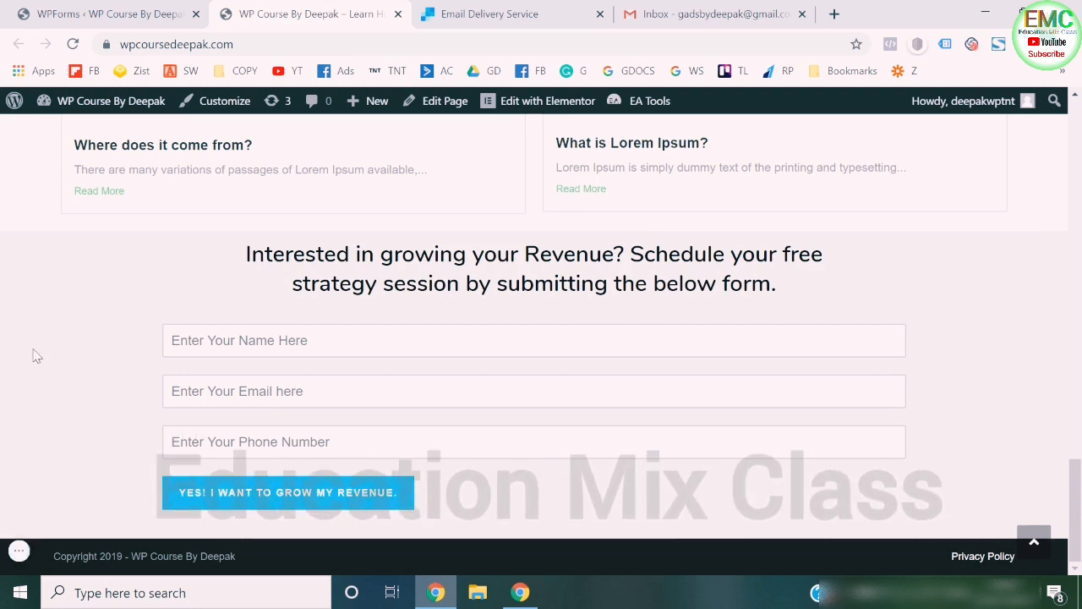
- Submit the website's strategy session form with the name "abc", a sample e-mail address and a sample phone number
click(239, 342)
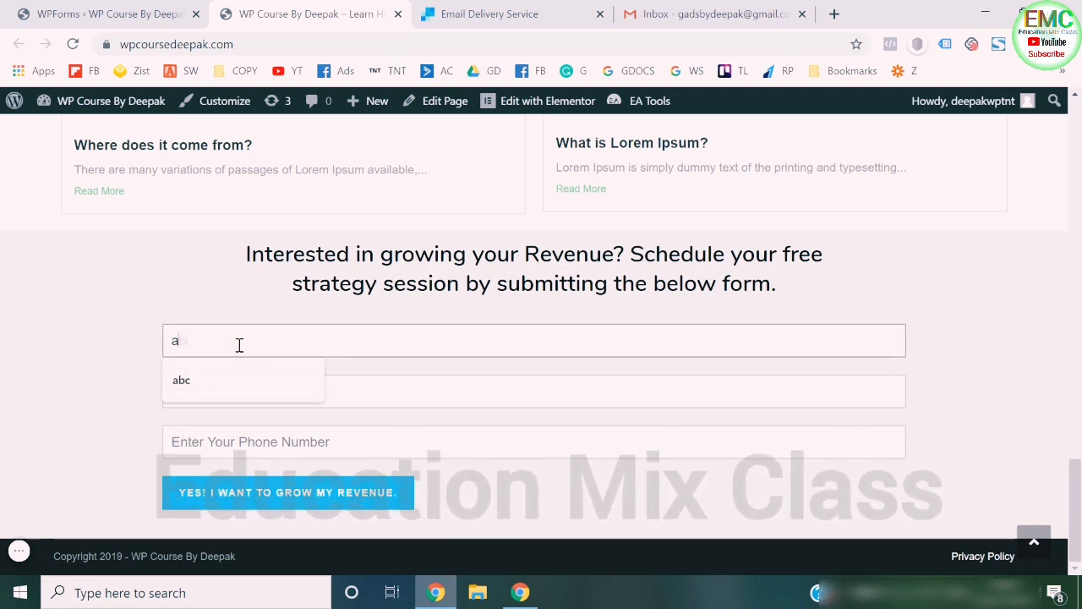
key(Tab)
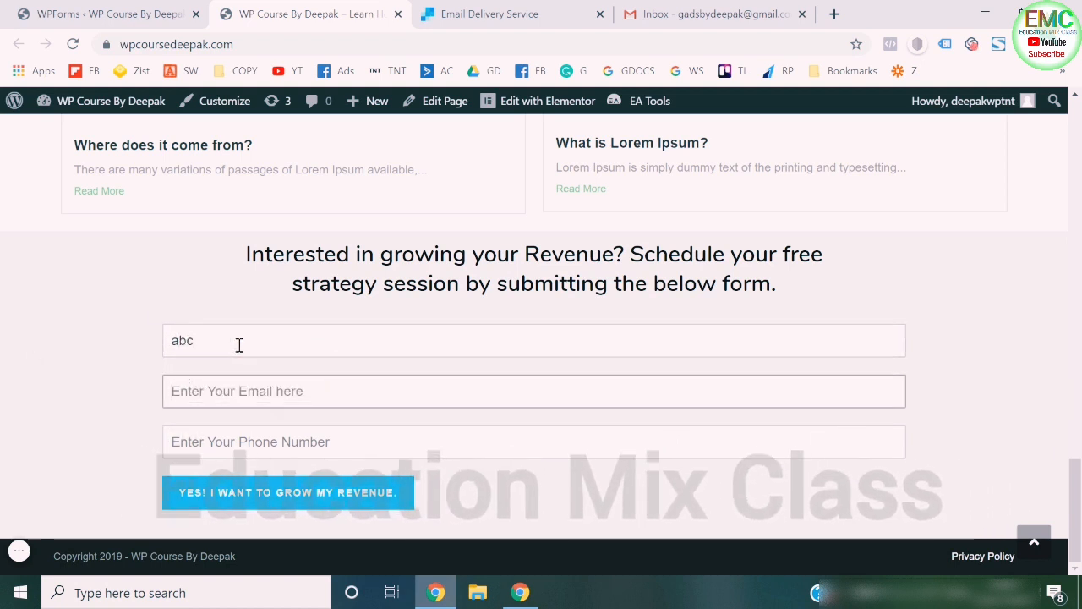
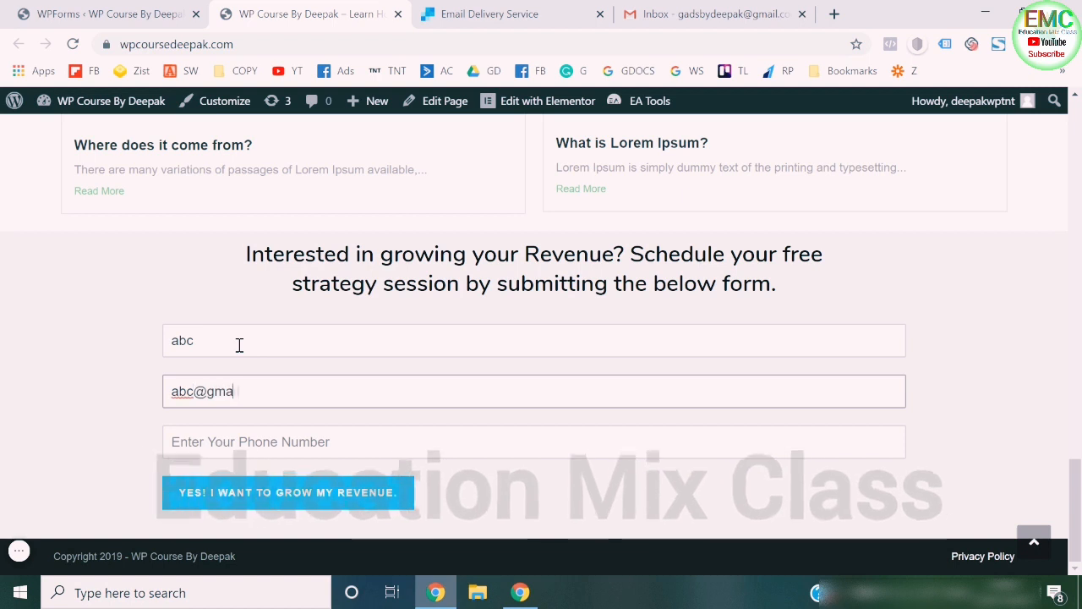
key(Tab)
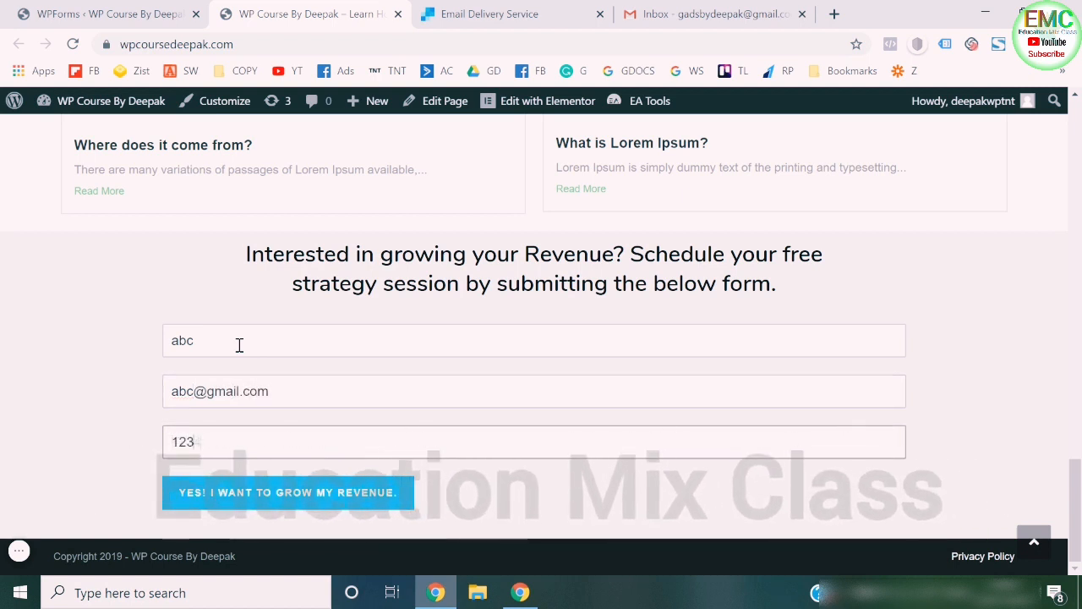
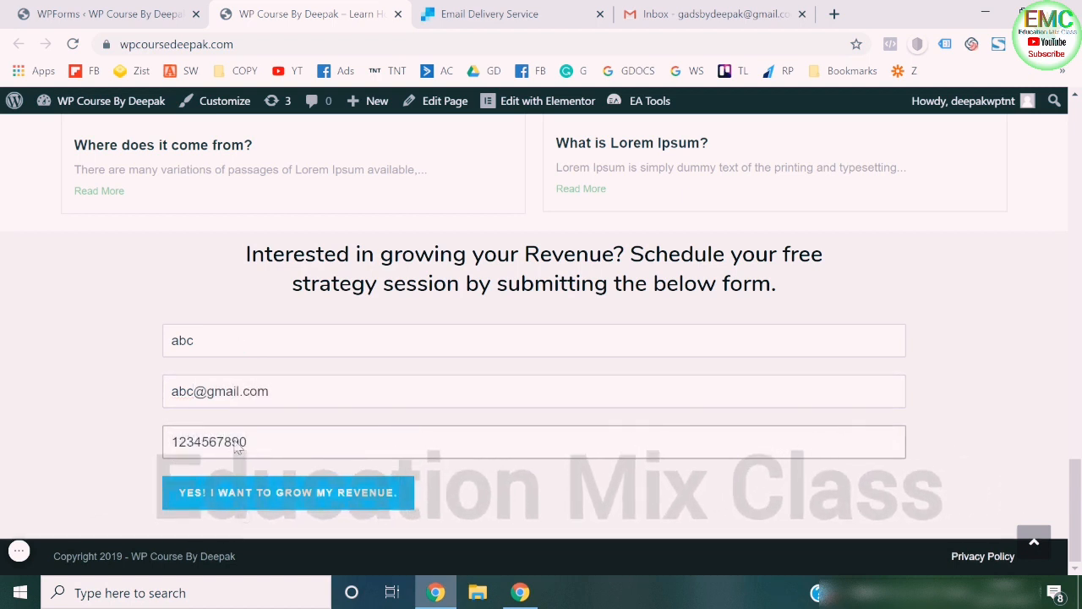
click(249, 507)
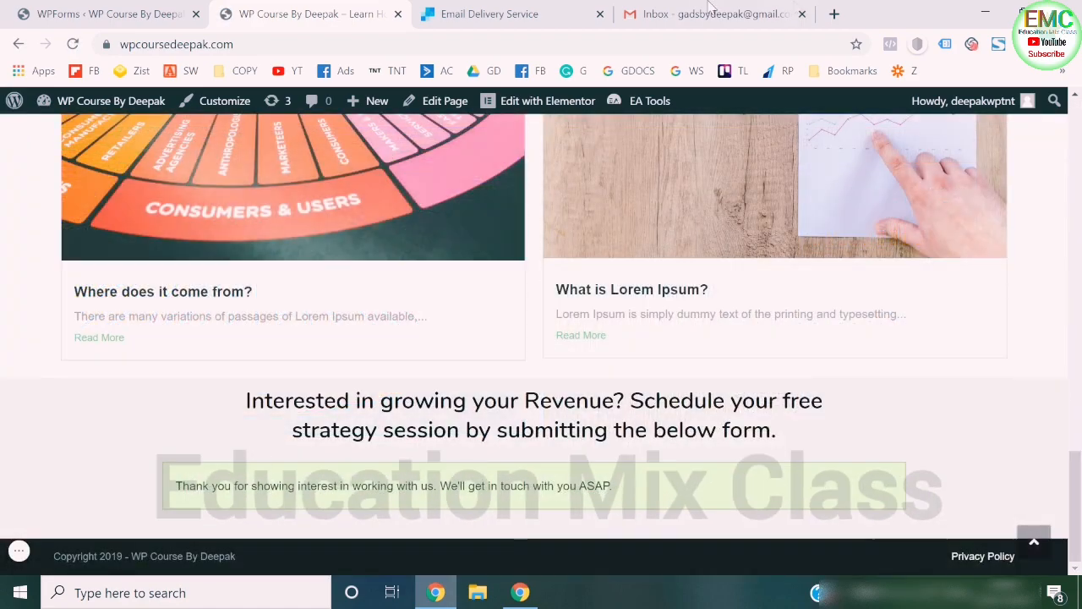
- Reload the Gmail inbox to check for the form notification, and review the form's confirmation message on the website
click(710, 13)
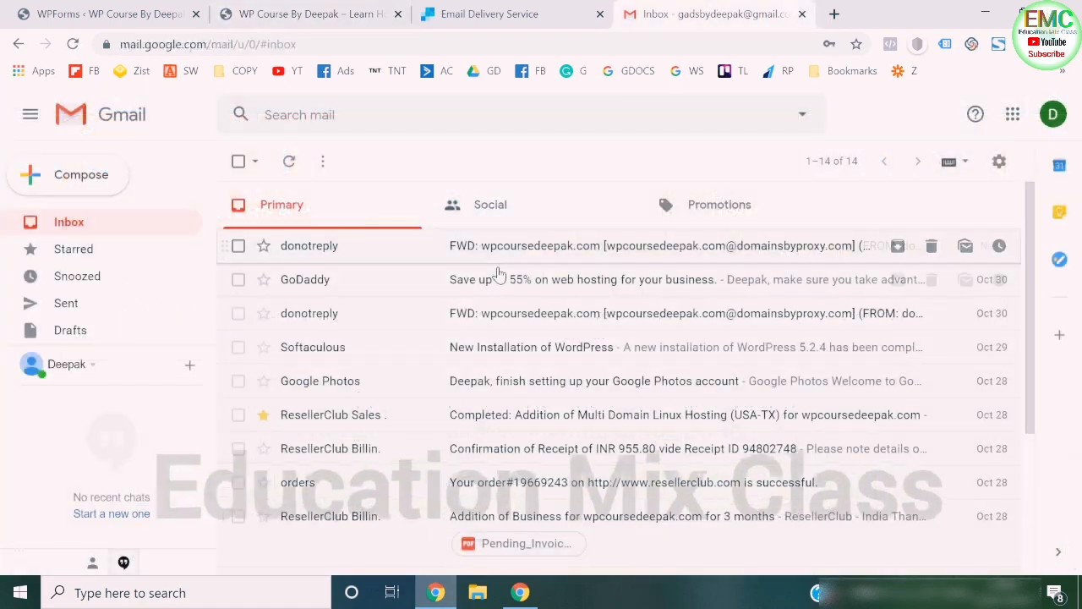
click(77, 47)
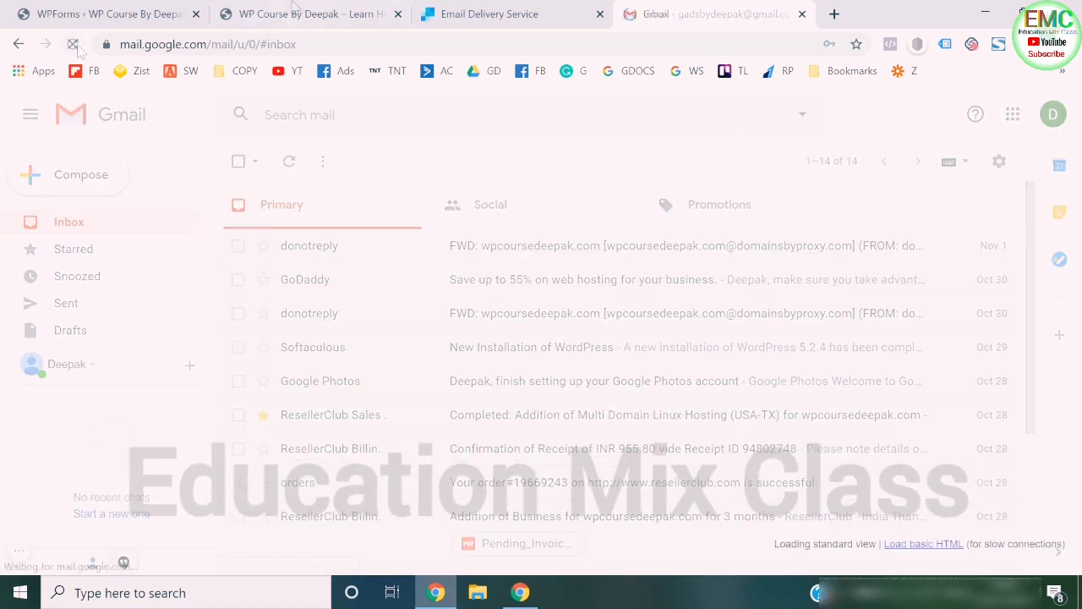
click(295, 8)
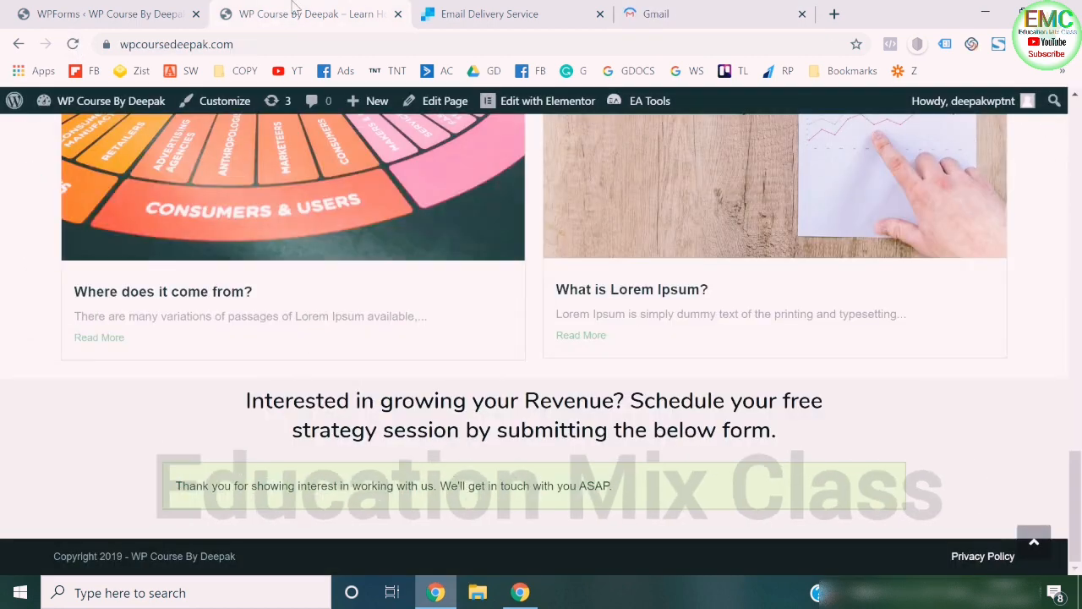
click(729, 7)
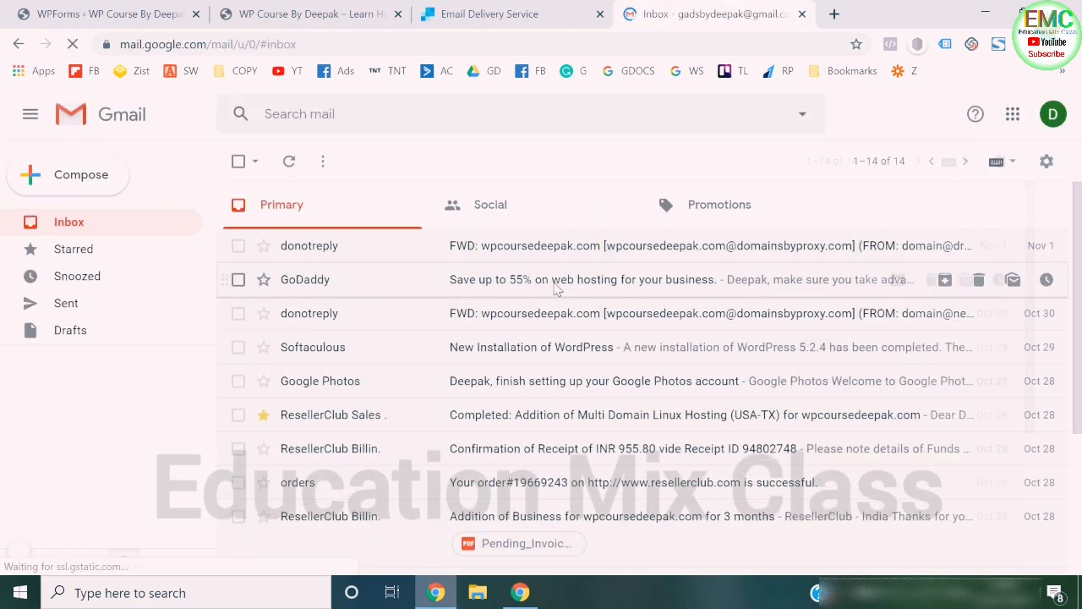
- Expand the Gmail folder list and open the Spam folder
scroll(93, 296, down, 1)
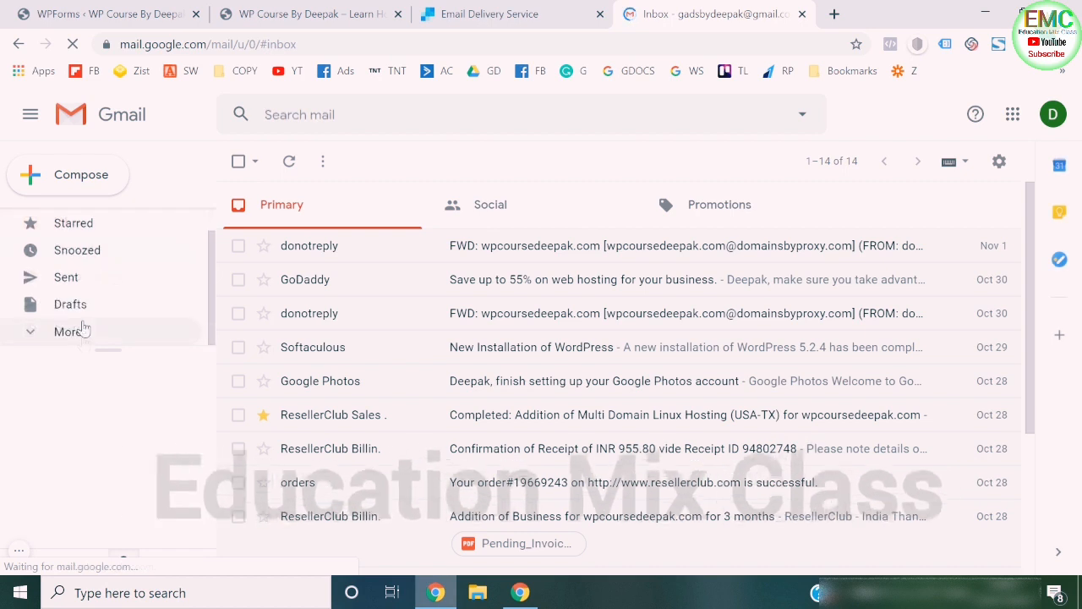
click(80, 331)
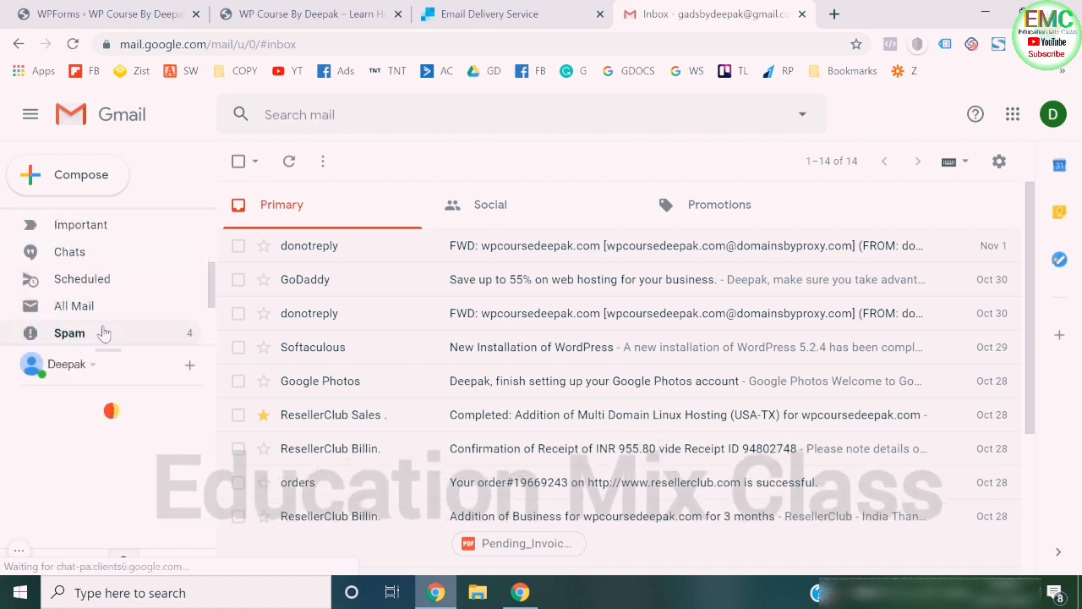
click(104, 331)
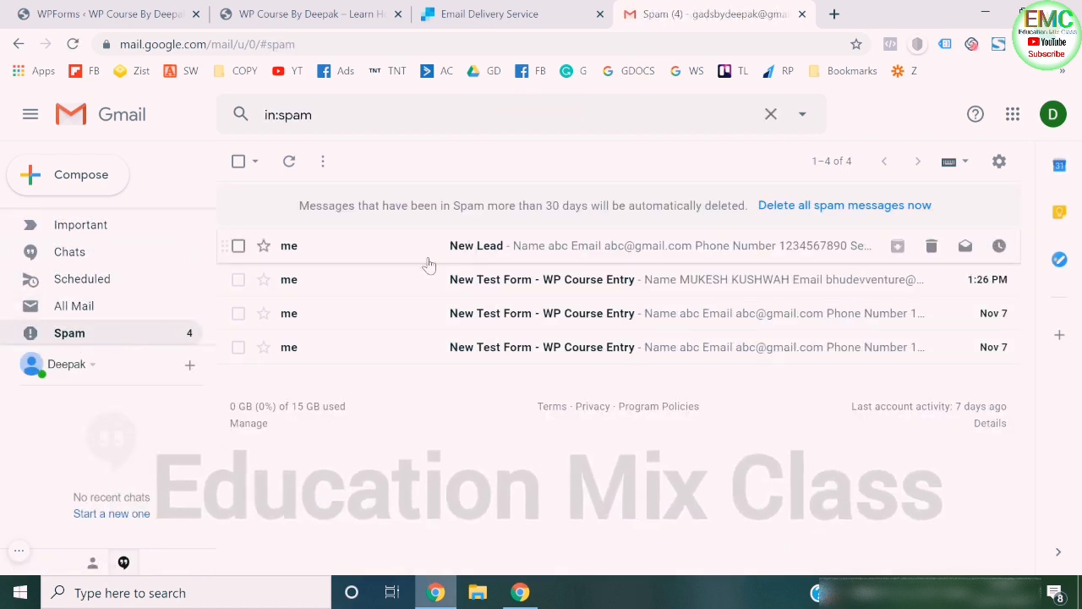
- Open the "New Lead" message in Spam, review the submitted details and report it as not spam
click(470, 246)
scroll(474, 401, down, 4)
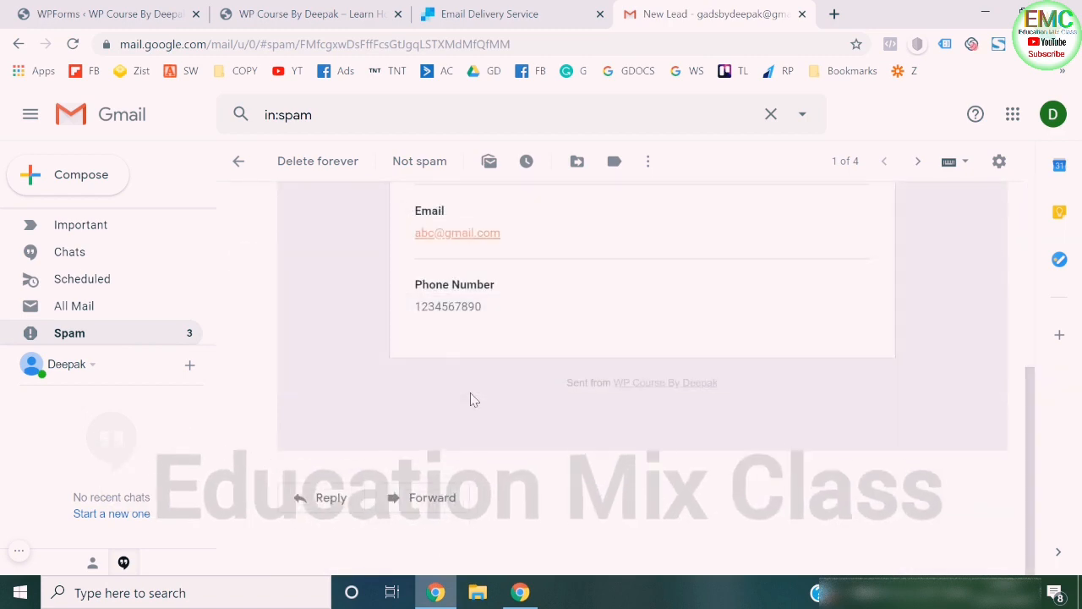
scroll(469, 398, up, 4)
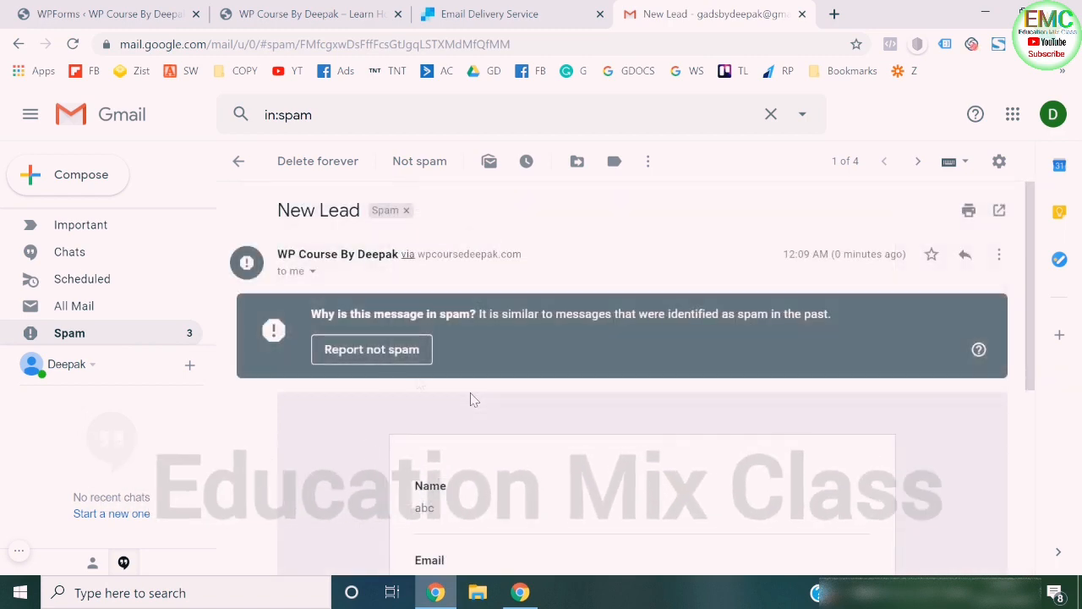
click(372, 349)
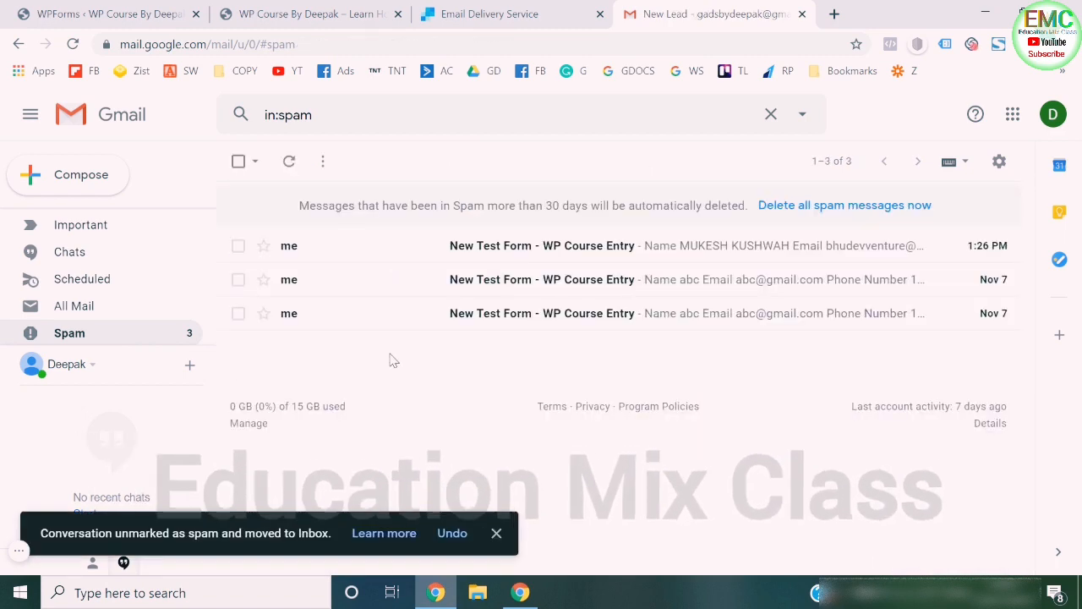
- Open the most recent "New Test Form - WP Course Entry" message in Spam and review its submitted name, email and phone number
click(603, 245)
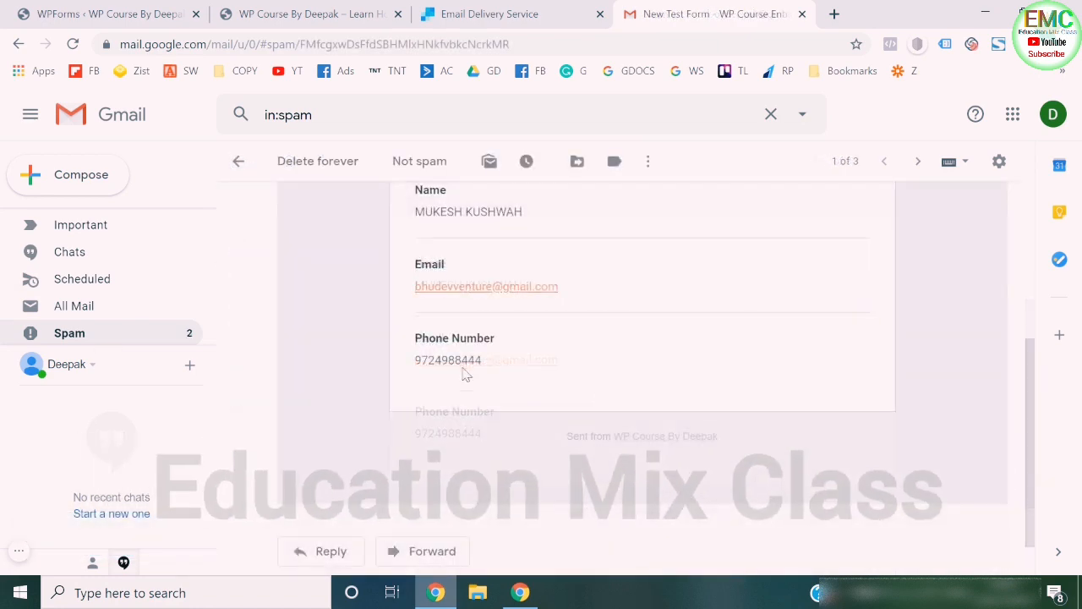
scroll(469, 368, up, 2)
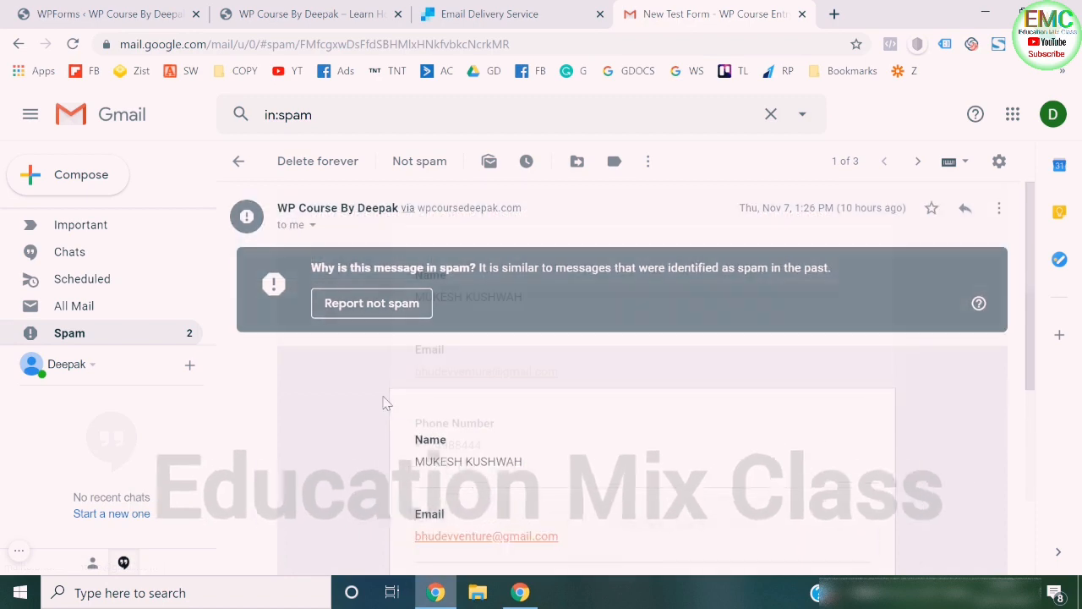
scroll(469, 372, down, 2)
scroll(452, 387, up, 2)
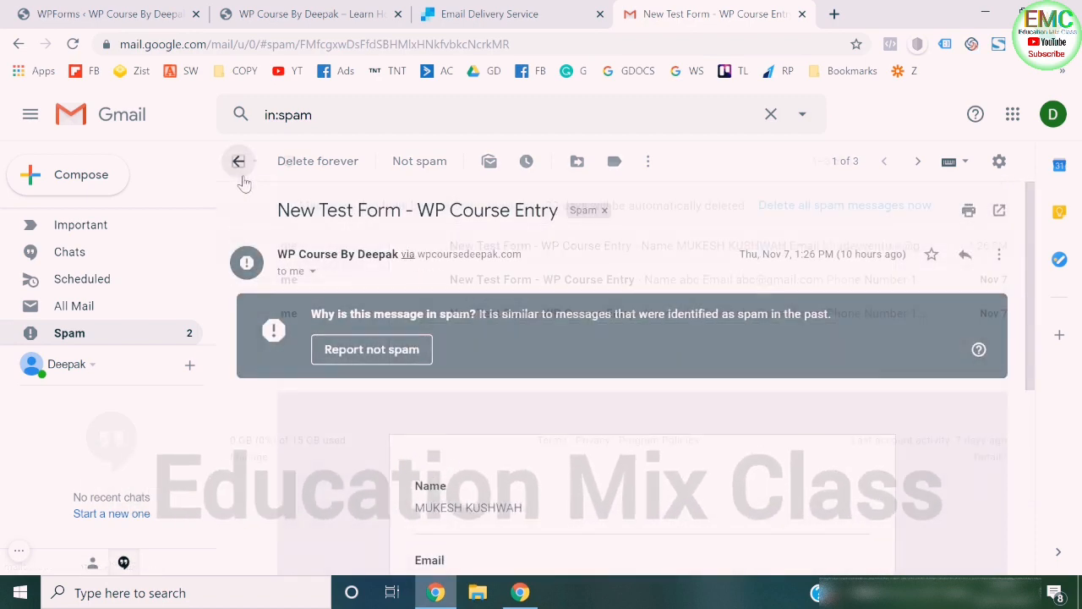
- Open the two older "New Test Form - WP Course Entry" messages in Spam one after the other and review their details
click(239, 160)
click(423, 285)
scroll(392, 427, down, 3)
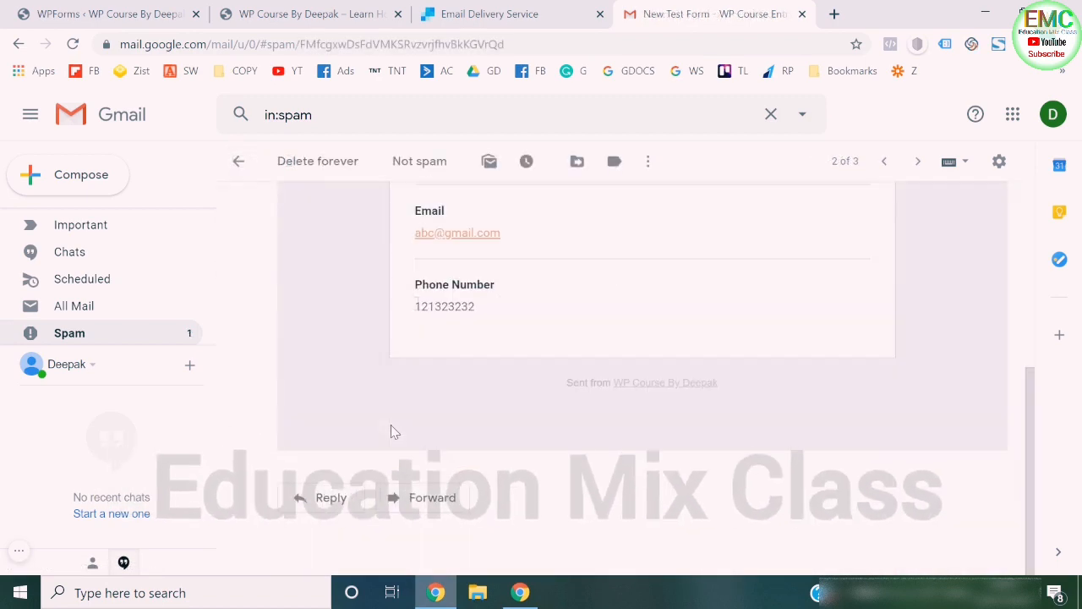
click(245, 165)
click(398, 318)
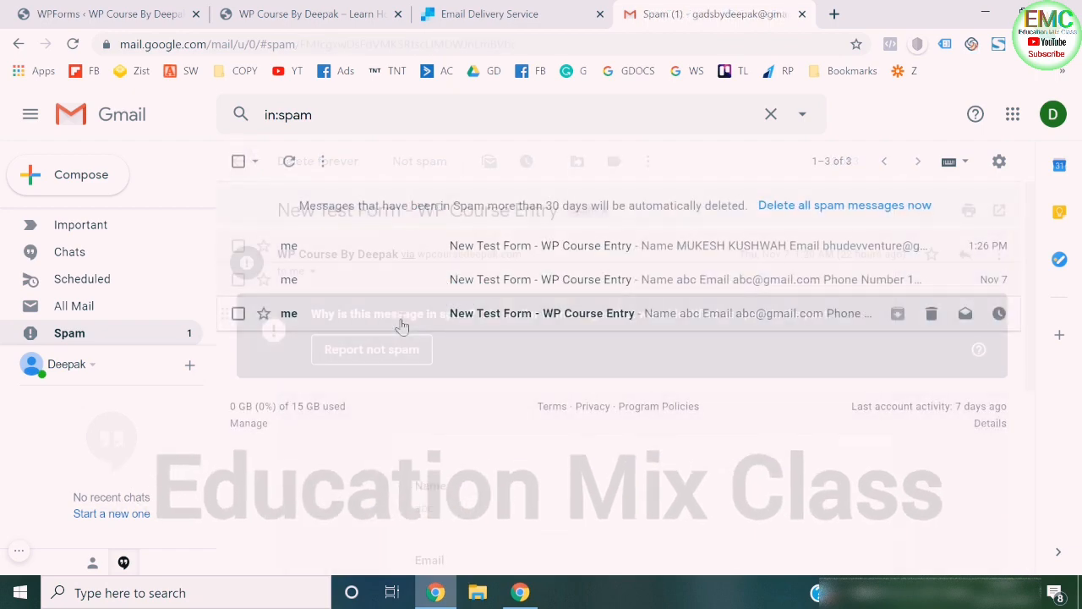
scroll(376, 368, up, 3)
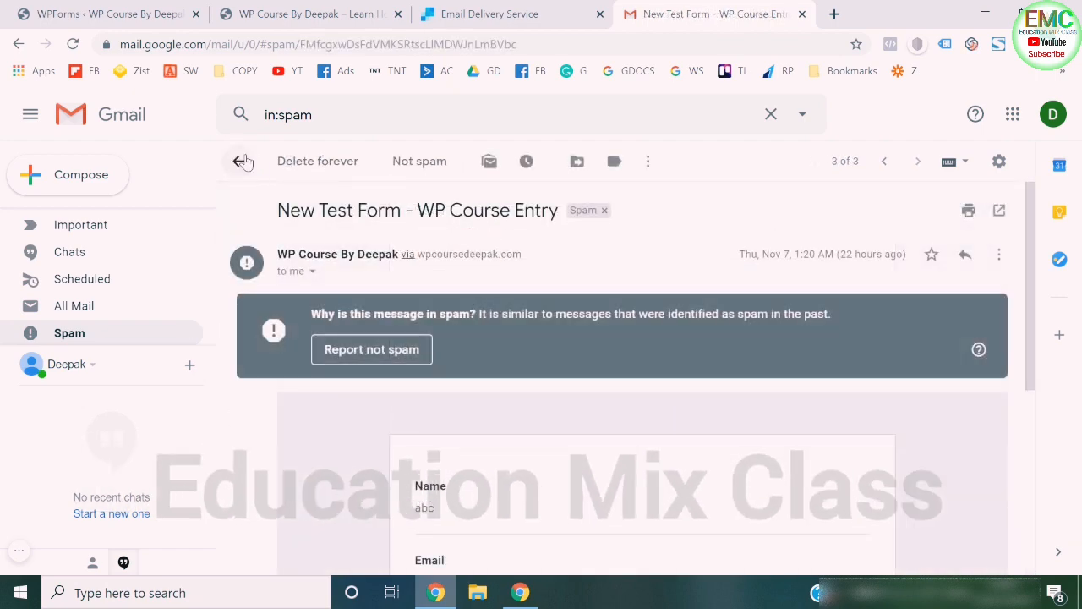
- Leave the Spam message and return to the Gmail inbox to check for the "New Lead" email
click(238, 160)
scroll(152, 245, up, 3)
click(127, 227)
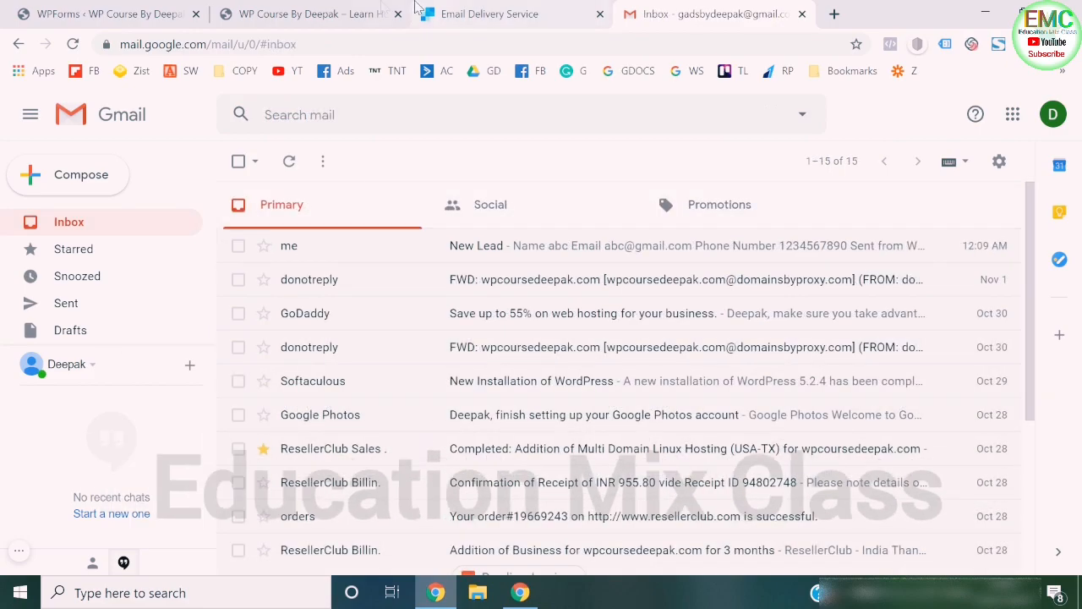
- Look over the open website and WPForms pages and view the SendGrid email delivery service homepage
click(383, 6)
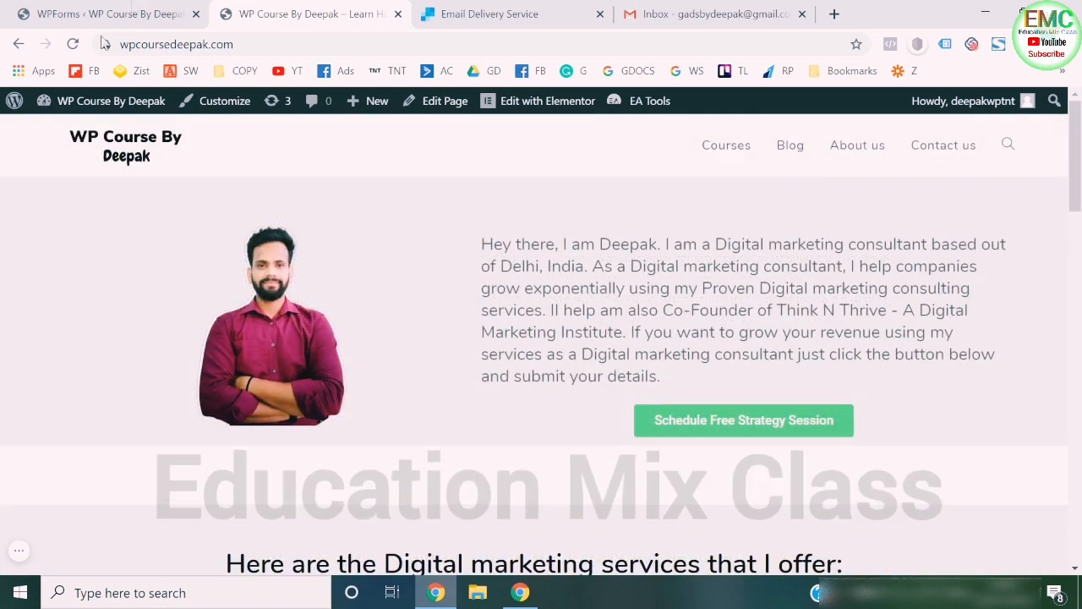
click(102, 13)
click(548, 10)
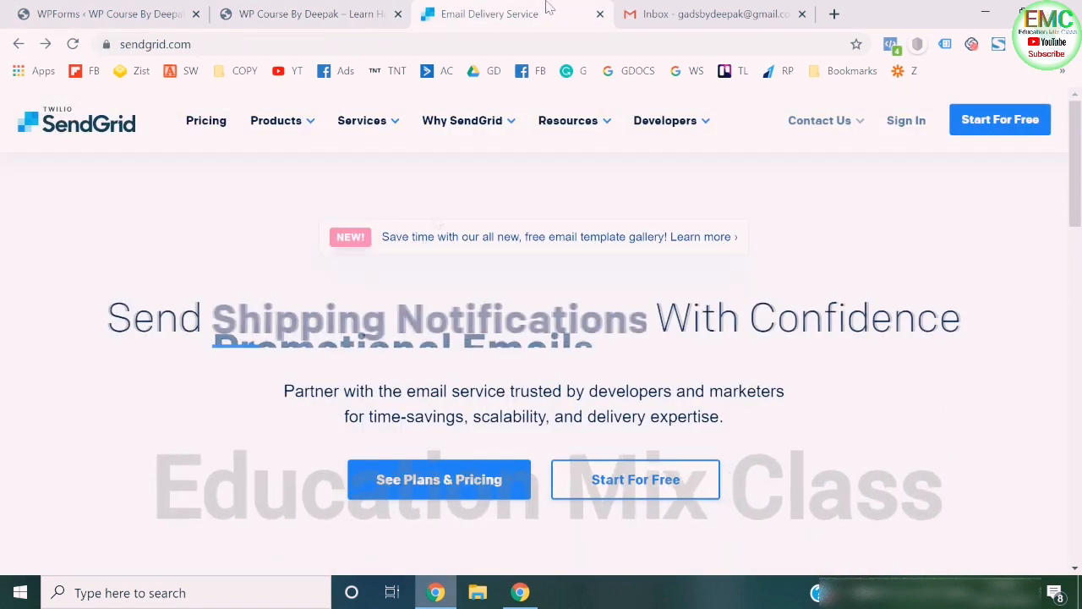
click(123, 268)
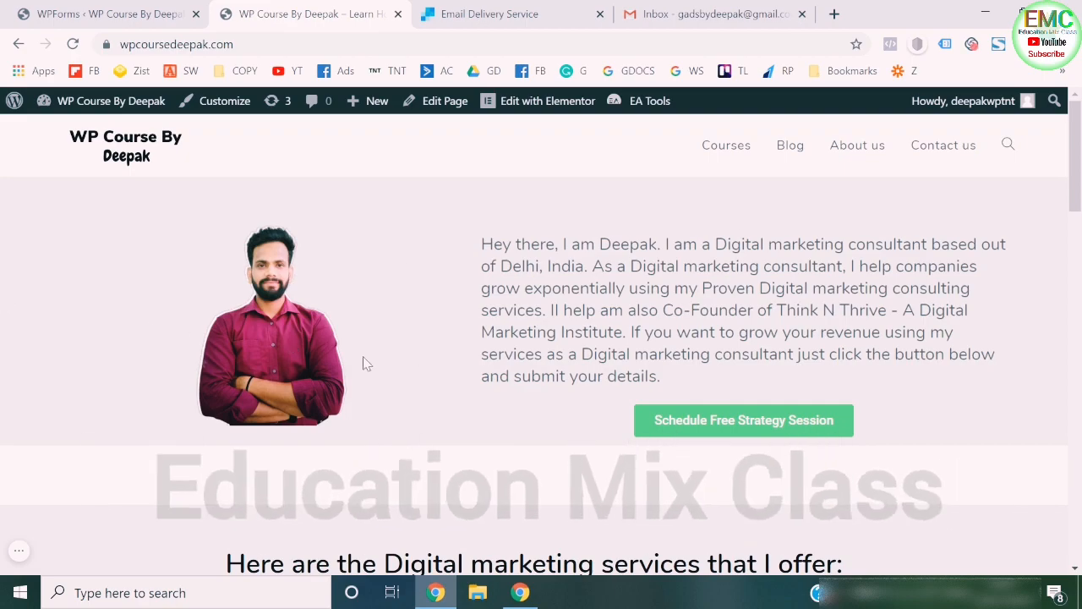
- Review the website's homepage down to the strategy session form and reload the page to show the empty form
scroll(363, 362, down, 3)
scroll(363, 356, down, 5)
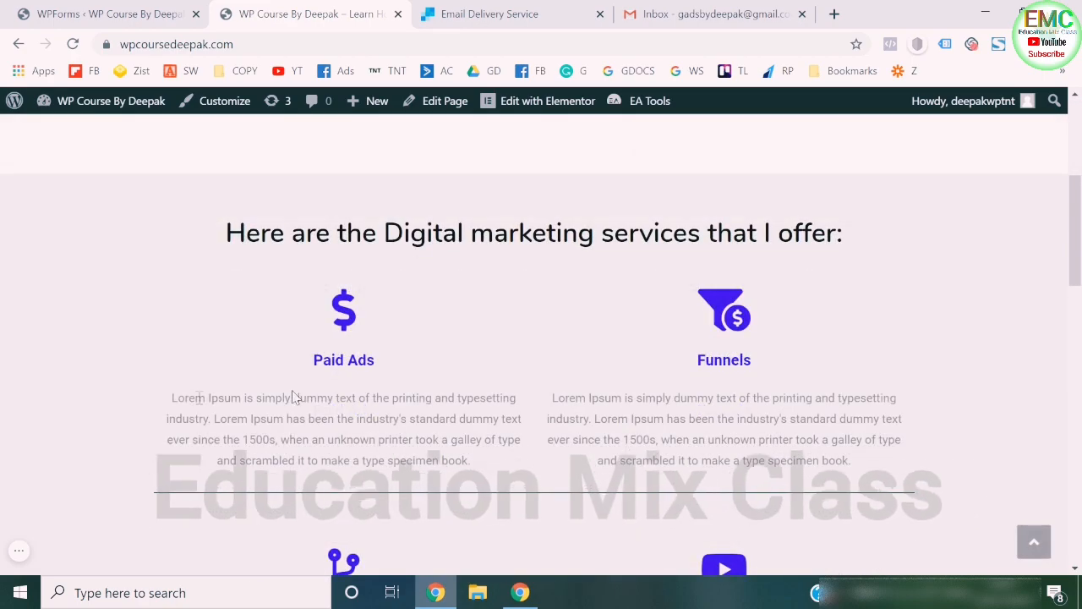
scroll(198, 397, down, 4)
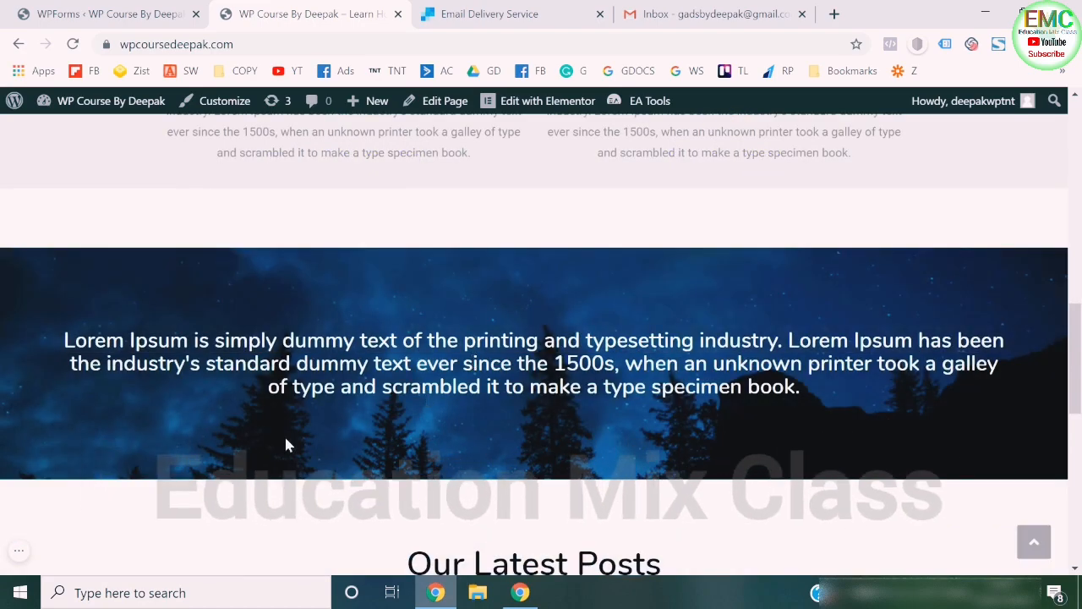
scroll(285, 446, down, 5)
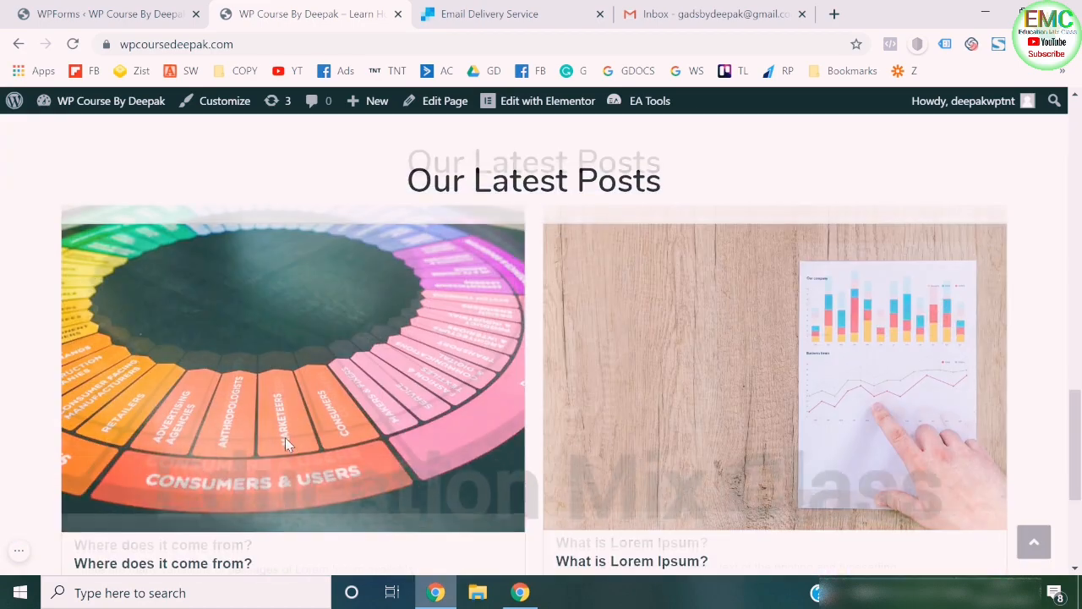
scroll(31, 422, down, 3)
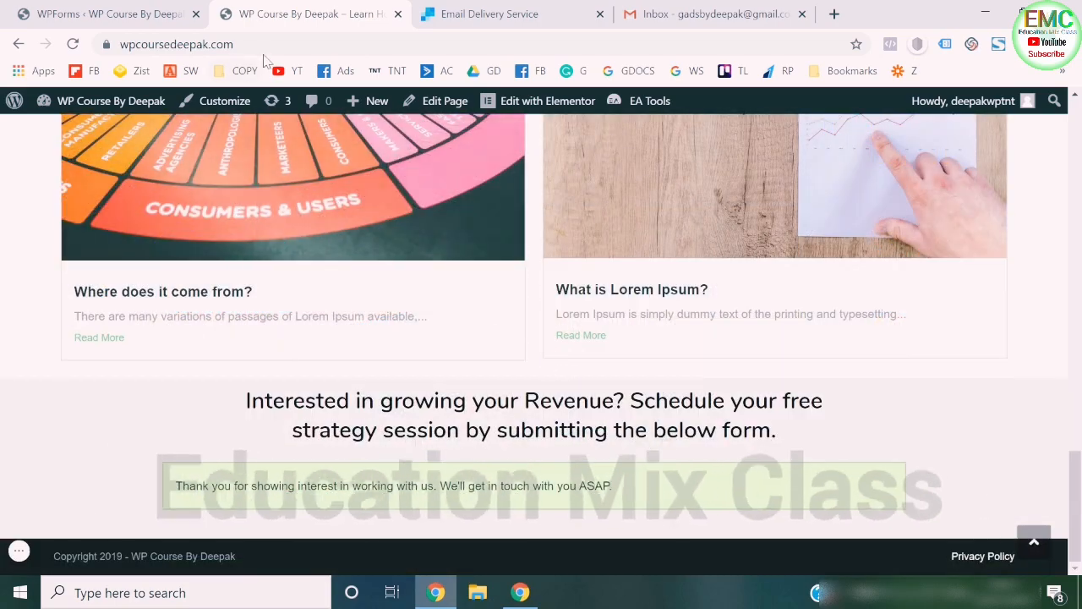
click(262, 49)
key(Return)
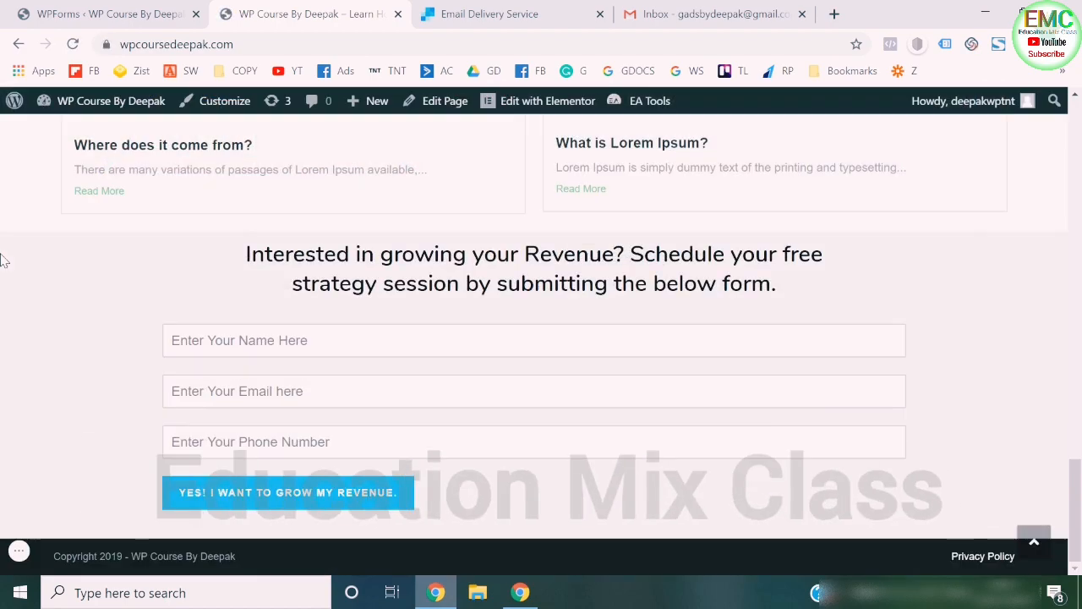
scroll(5, 261, up, 19)
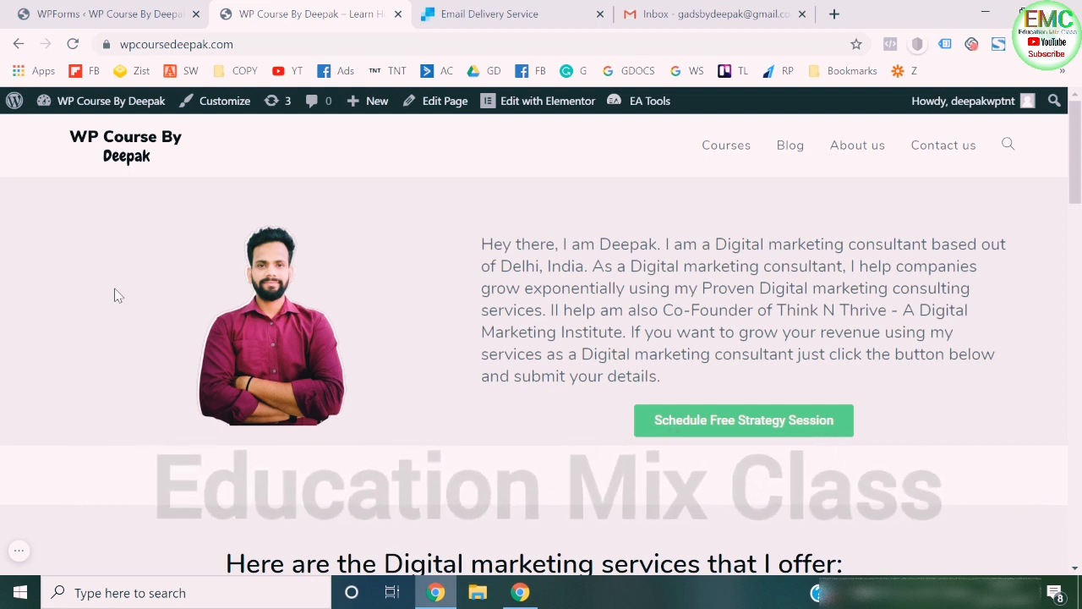
scroll(118, 295, down, 5)
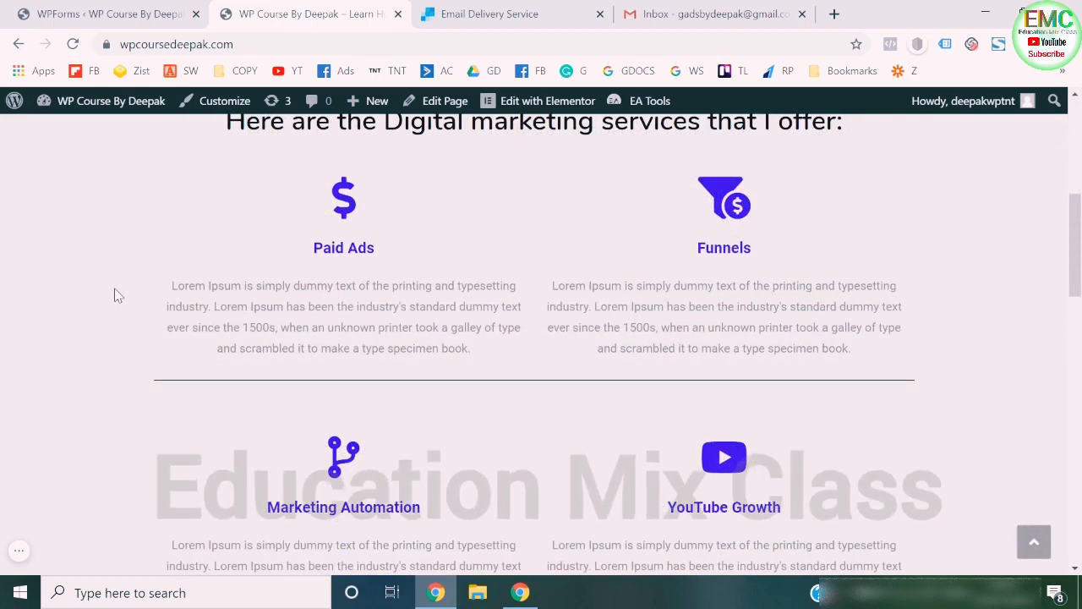
scroll(118, 295, down, 10)
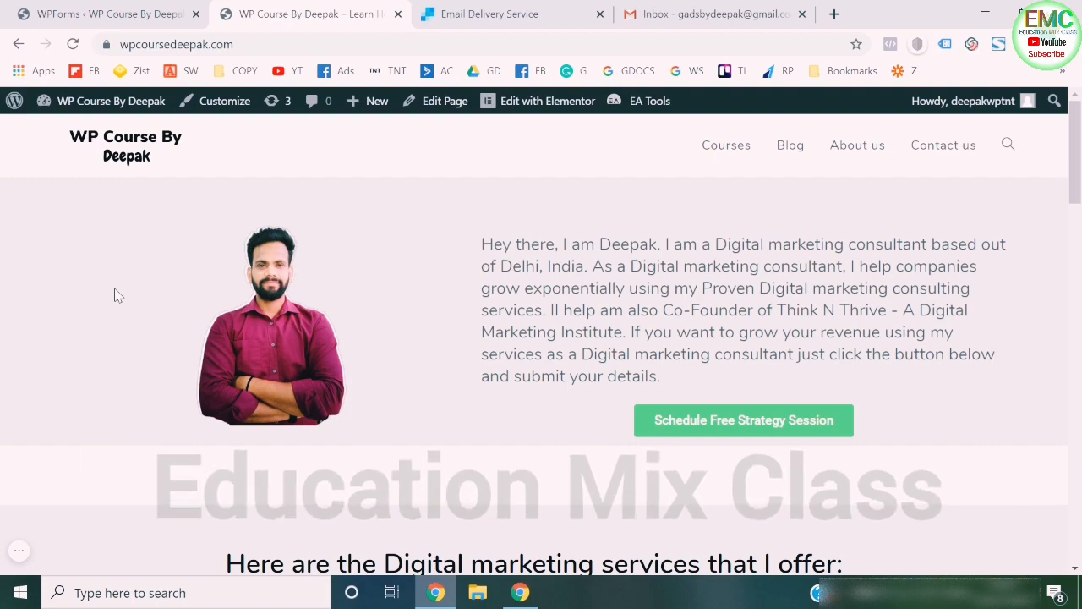
scroll(118, 295, down, 6)
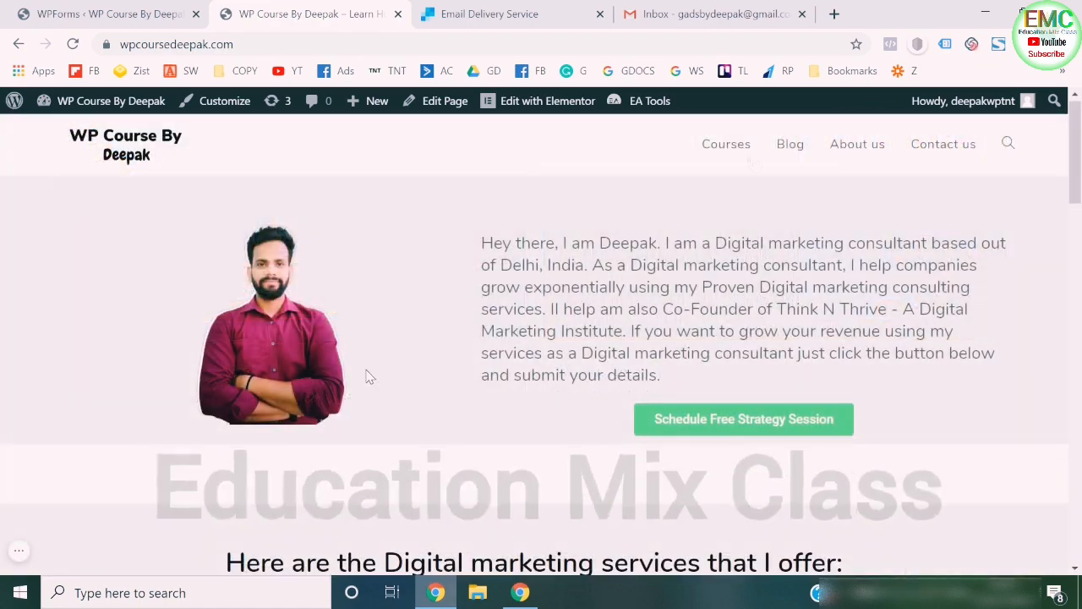
- View the website's Blog and Courses pages, and return to the homepage
click(794, 144)
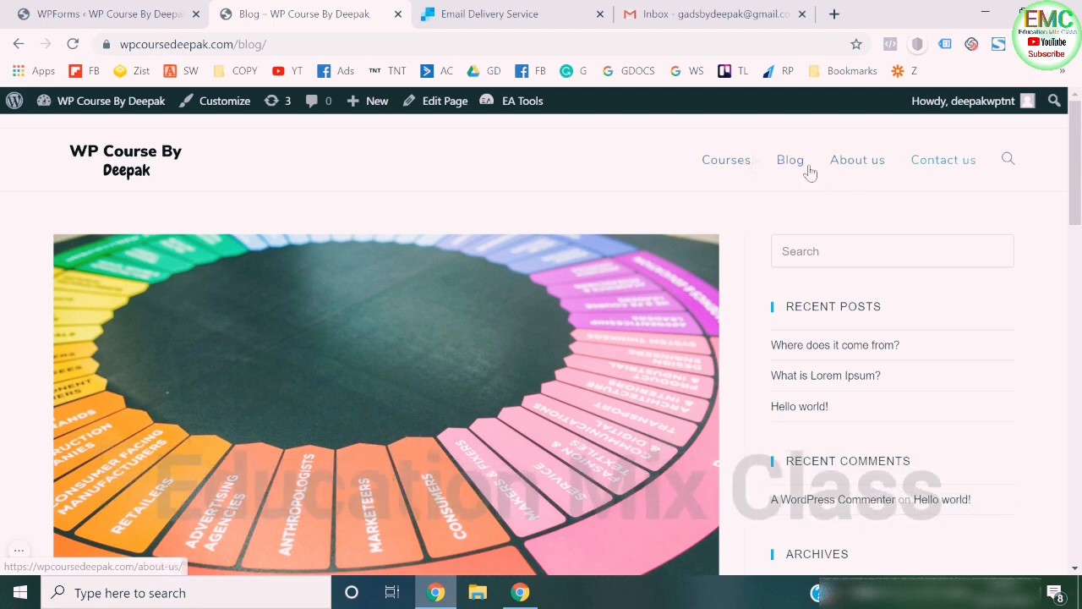
click(724, 165)
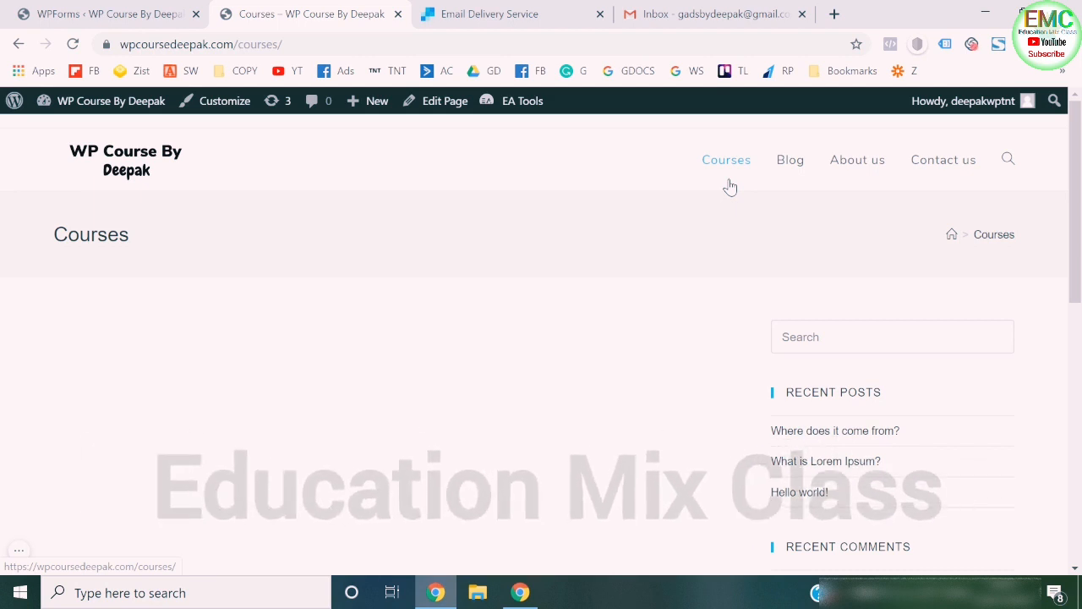
click(127, 152)
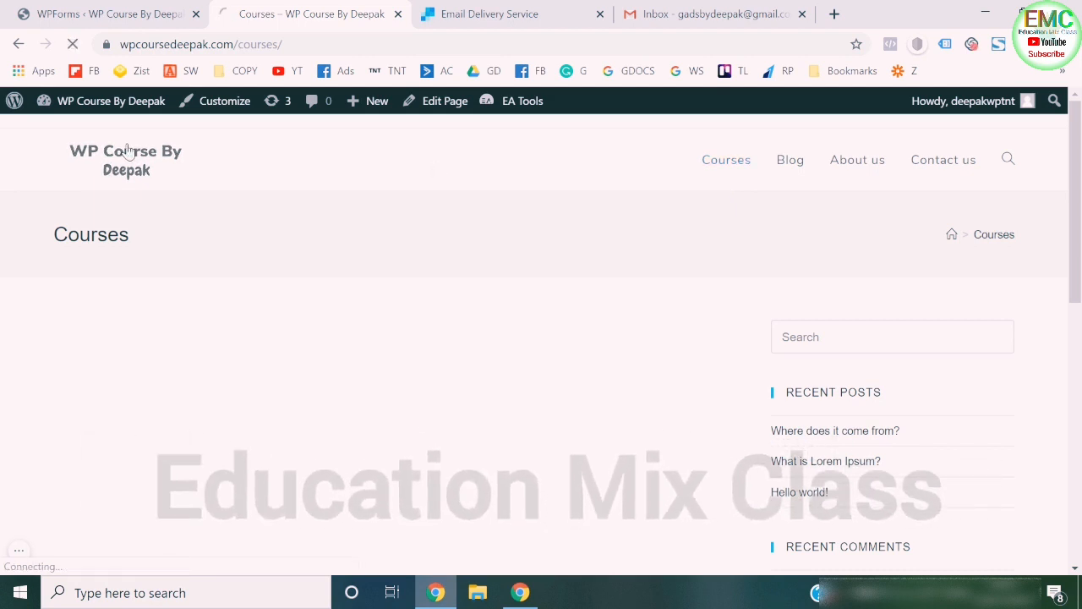
- Create a new WordPress page titled "Facebook Ads Course", publish it and close the publishing confirmation
click(139, 10)
mouse_move(72, 240)
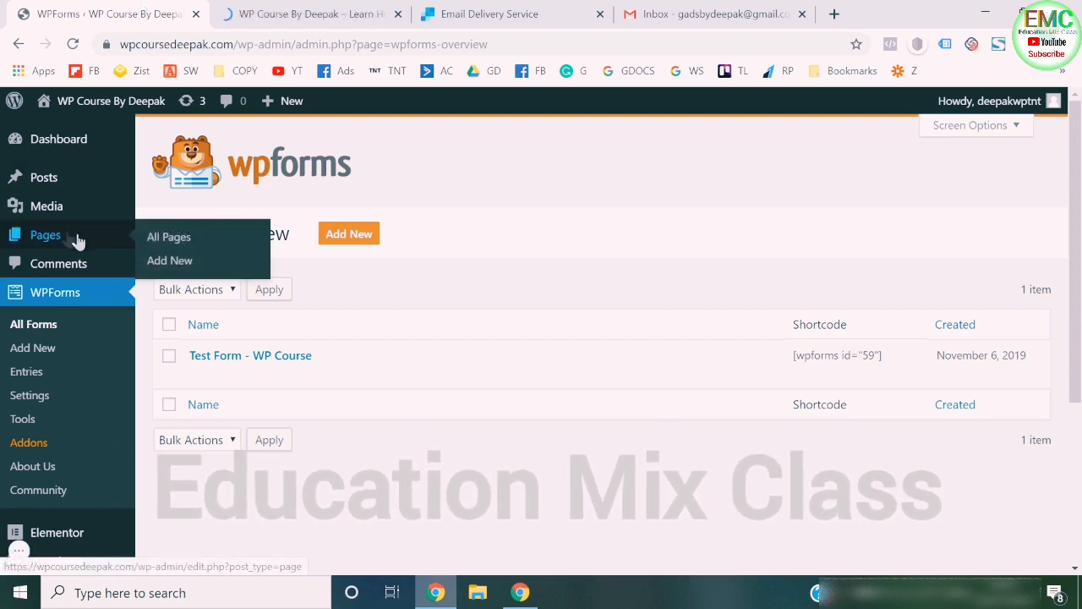
click(167, 263)
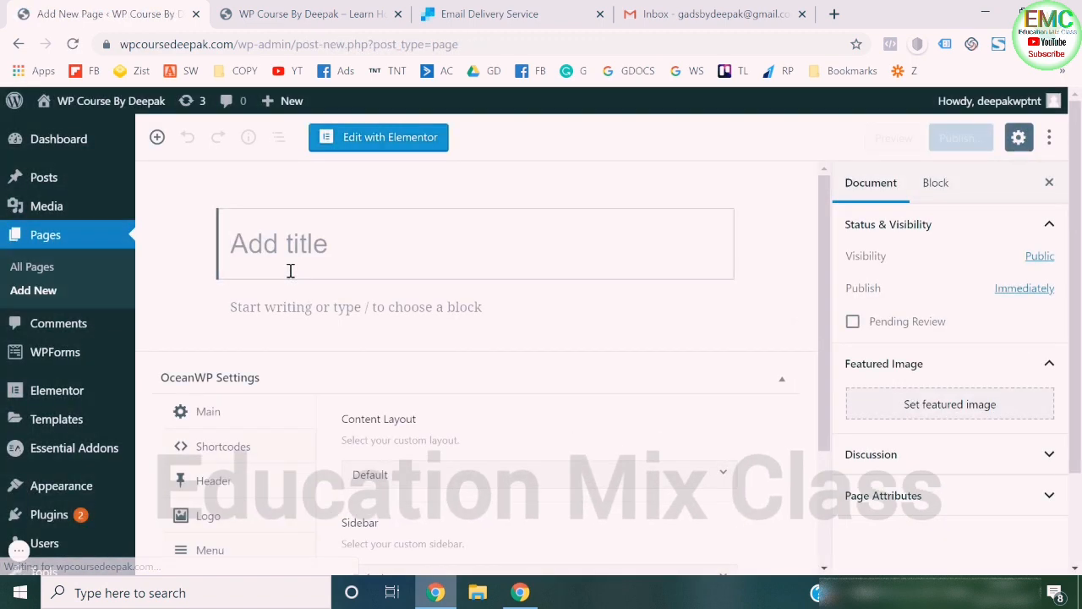
text(Faceb)
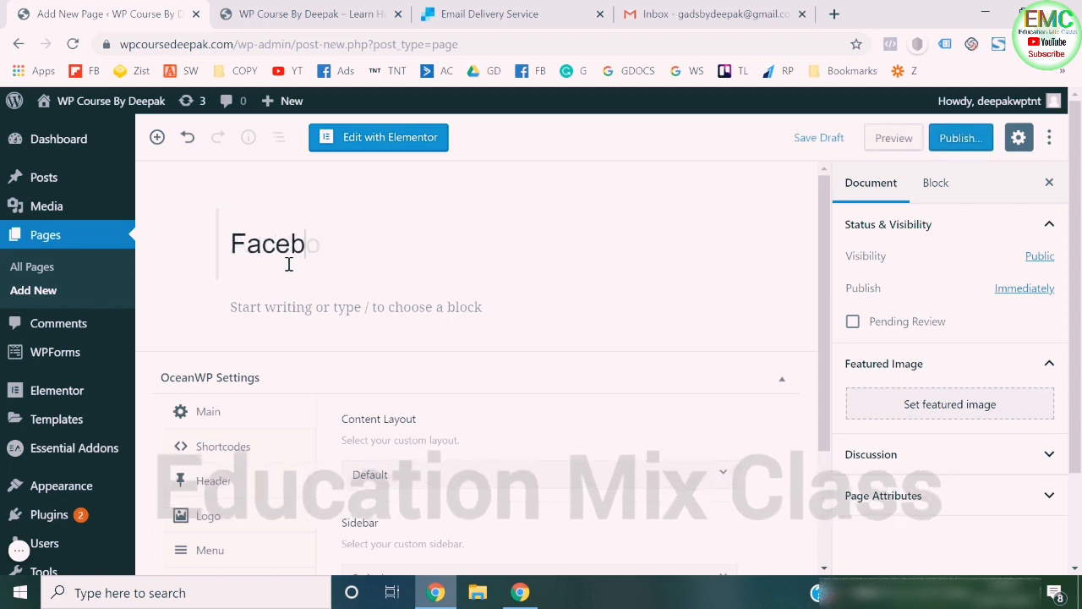
text(ook Ads Course)
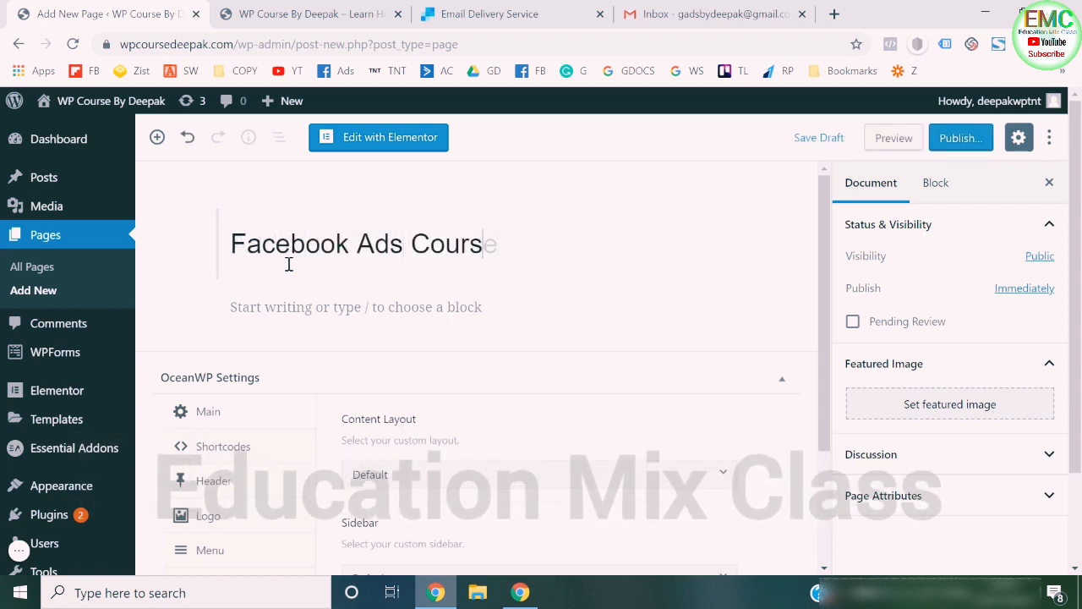
click(957, 140)
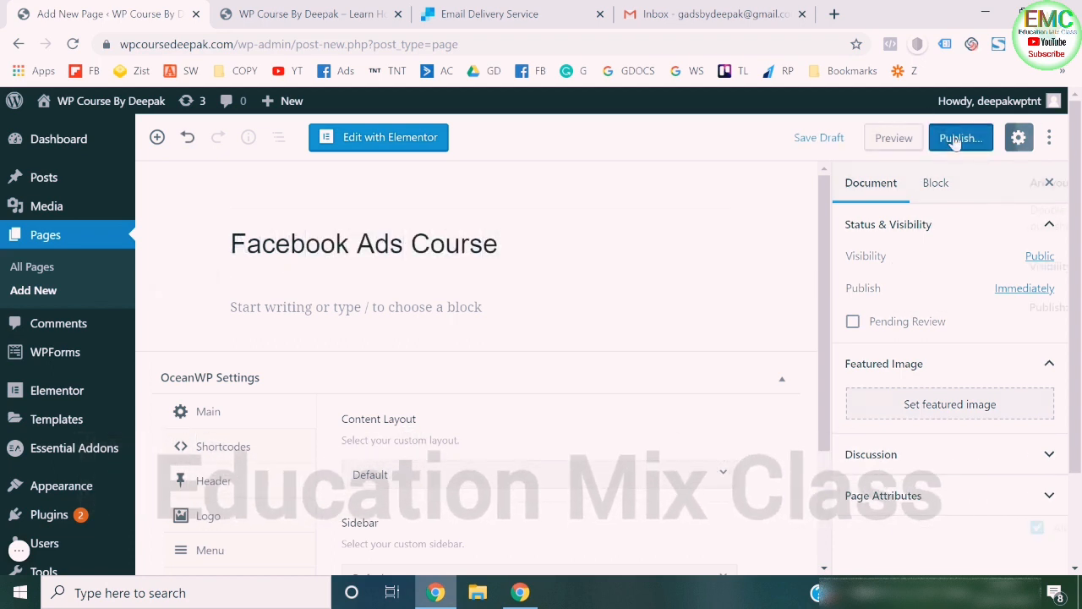
click(960, 139)
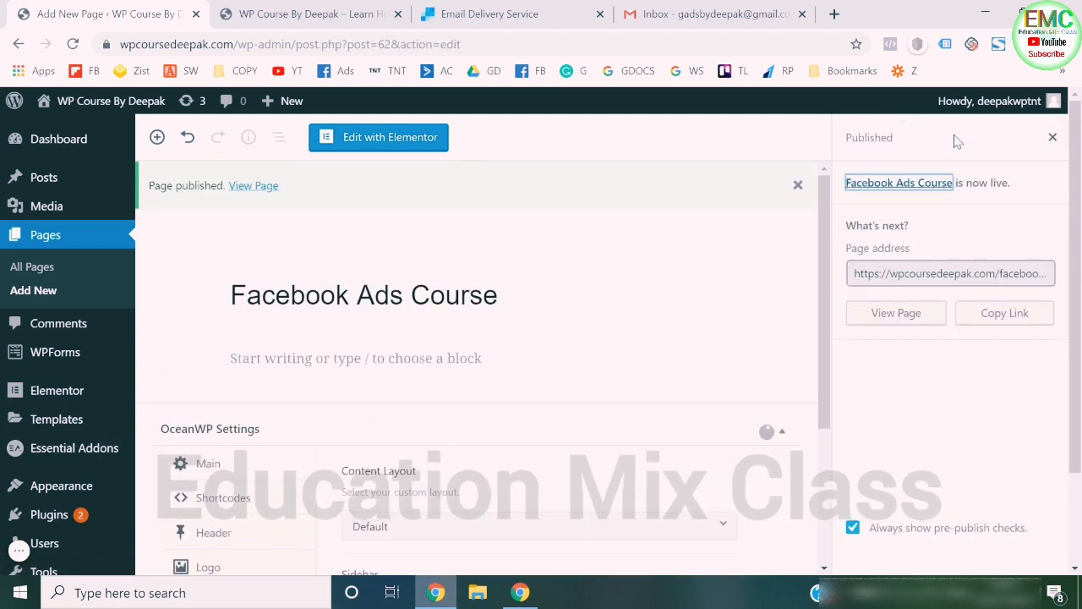
click(1053, 137)
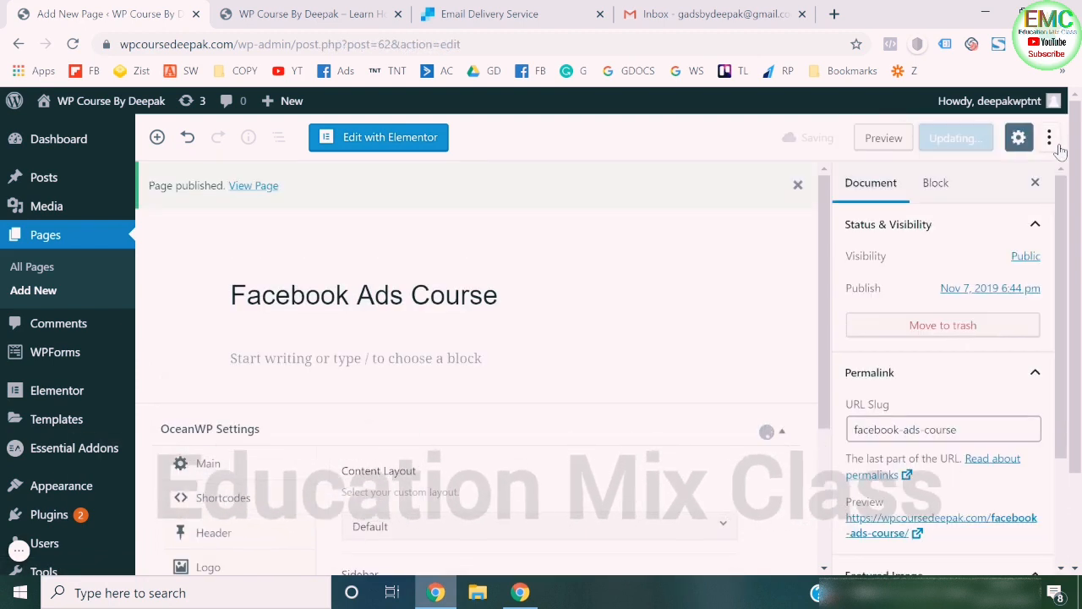
- Add another new page titled "Google Ads Course", publish it and close the publishing confirmation
click(38, 292)
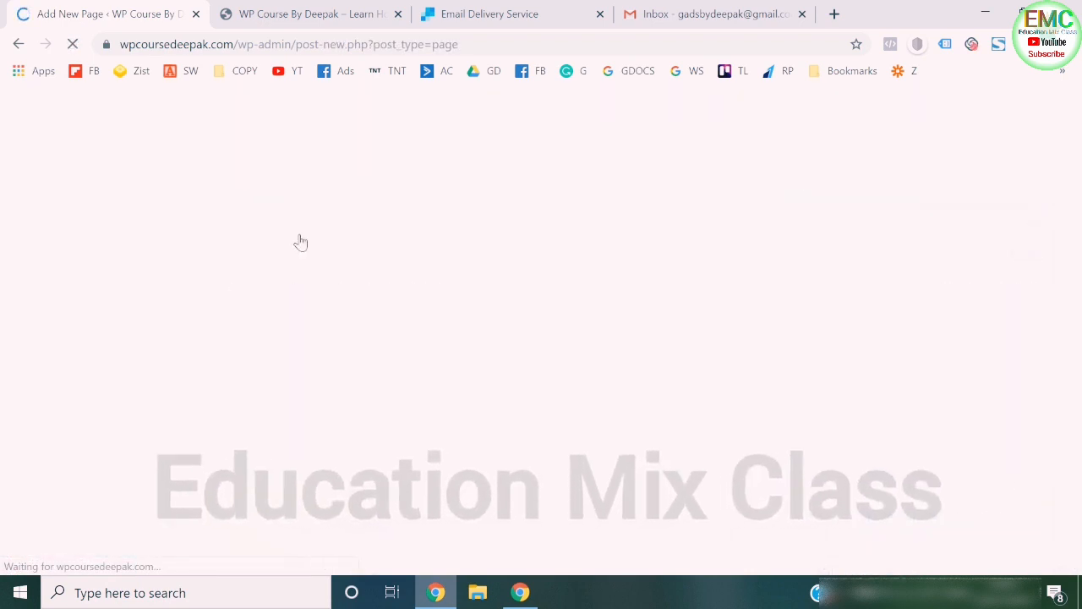
text(Googl)
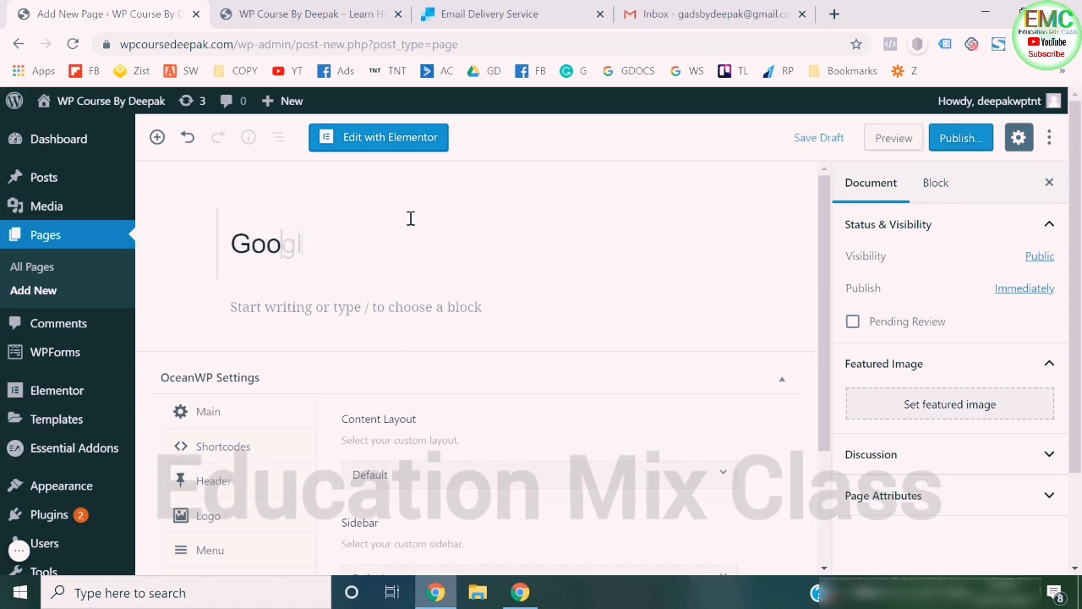
text(e Ads Course)
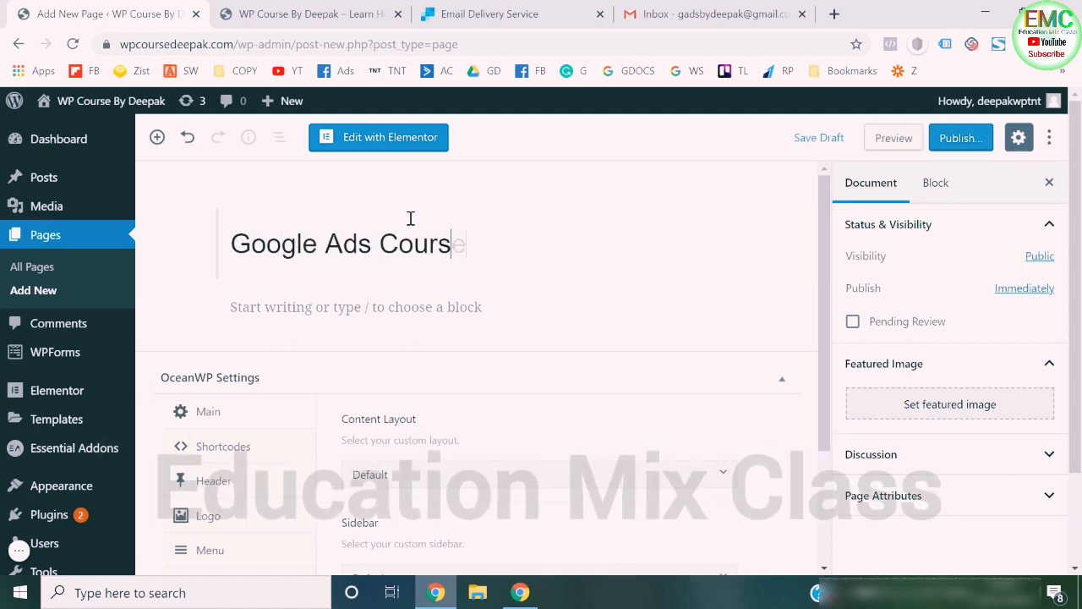
click(945, 146)
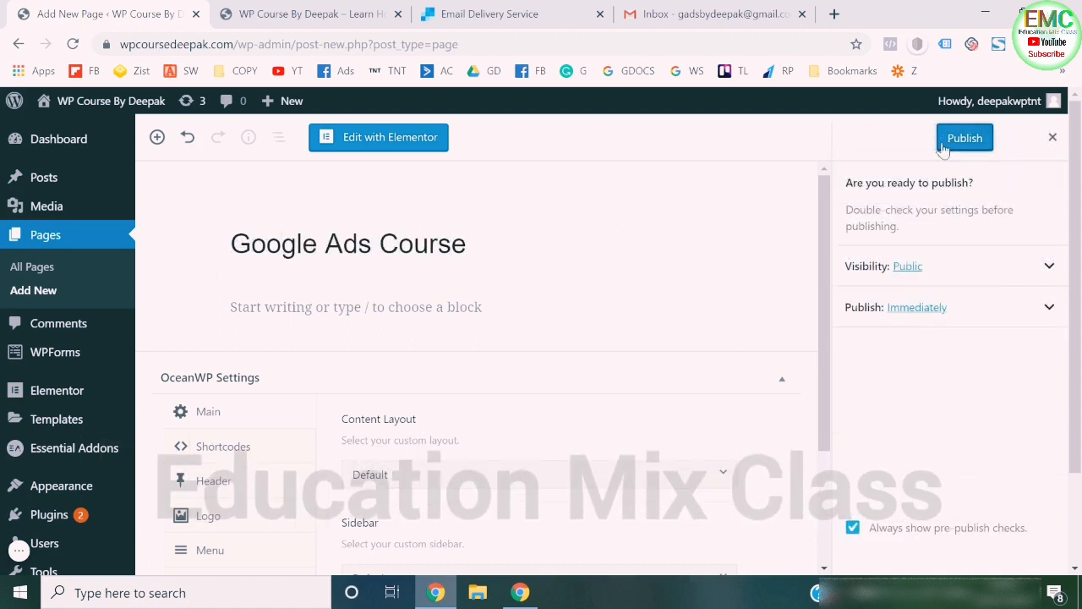
click(944, 148)
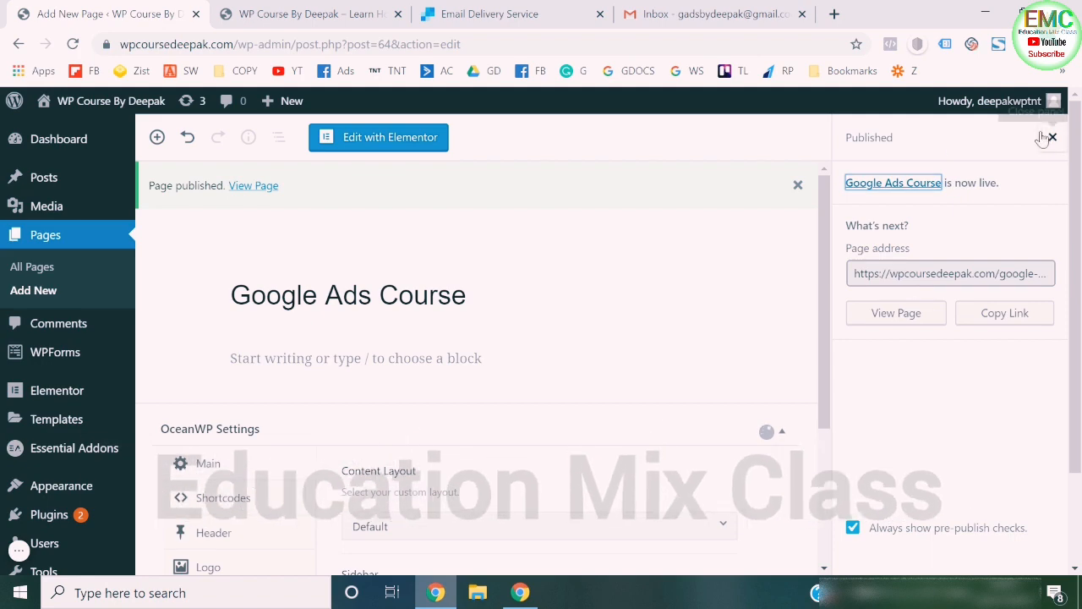
click(1050, 137)
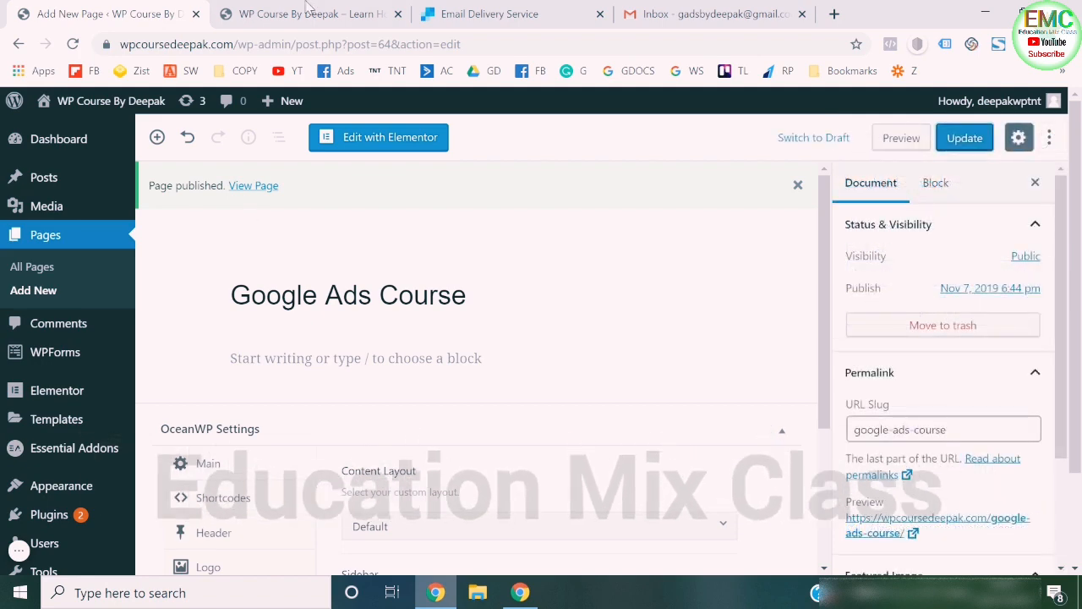
- Check the Courses item in the homepage navigation, and open the WordPress menu editor
click(309, 11)
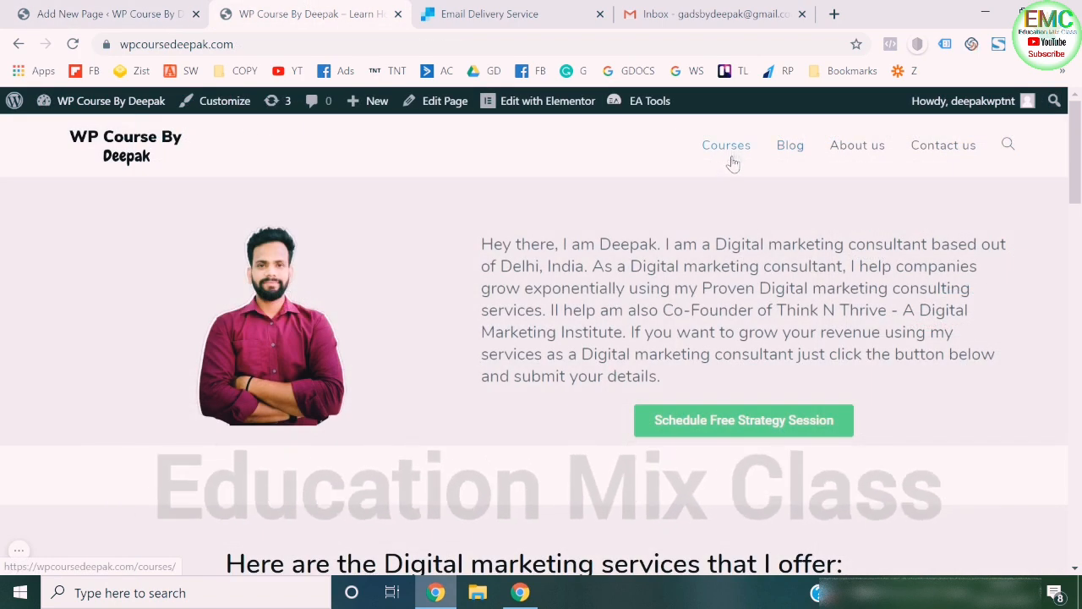
click(82, 9)
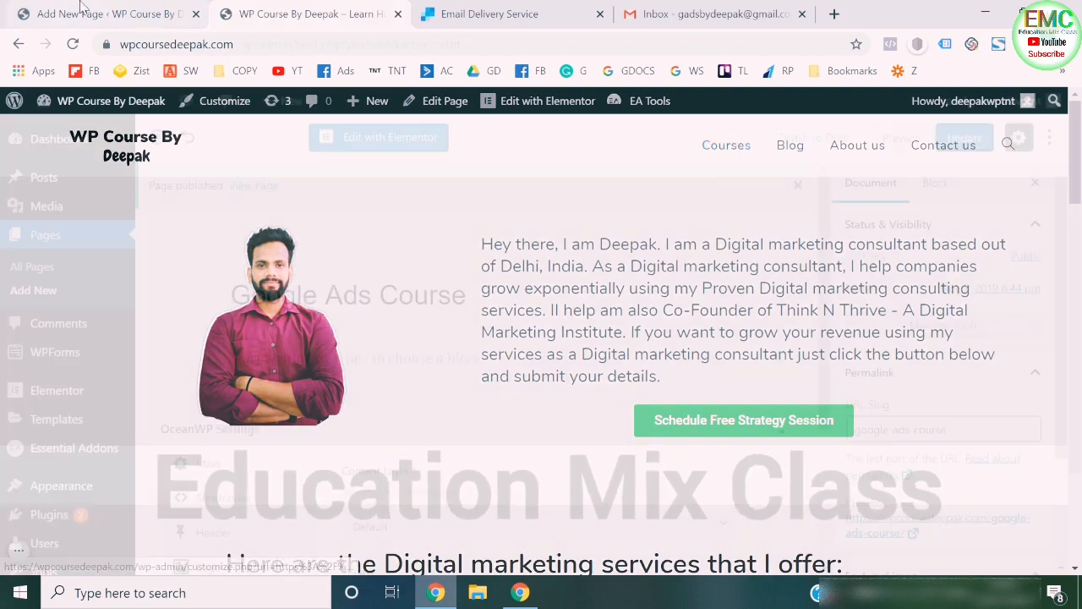
scroll(53, 327, down, 1)
mouse_move(73, 311)
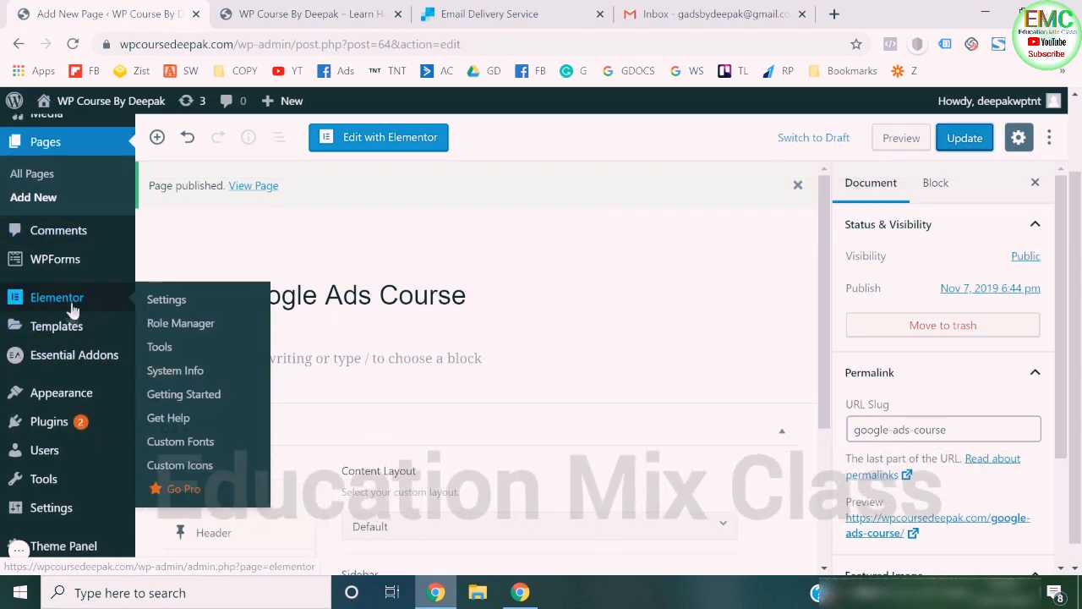
mouse_move(67, 394)
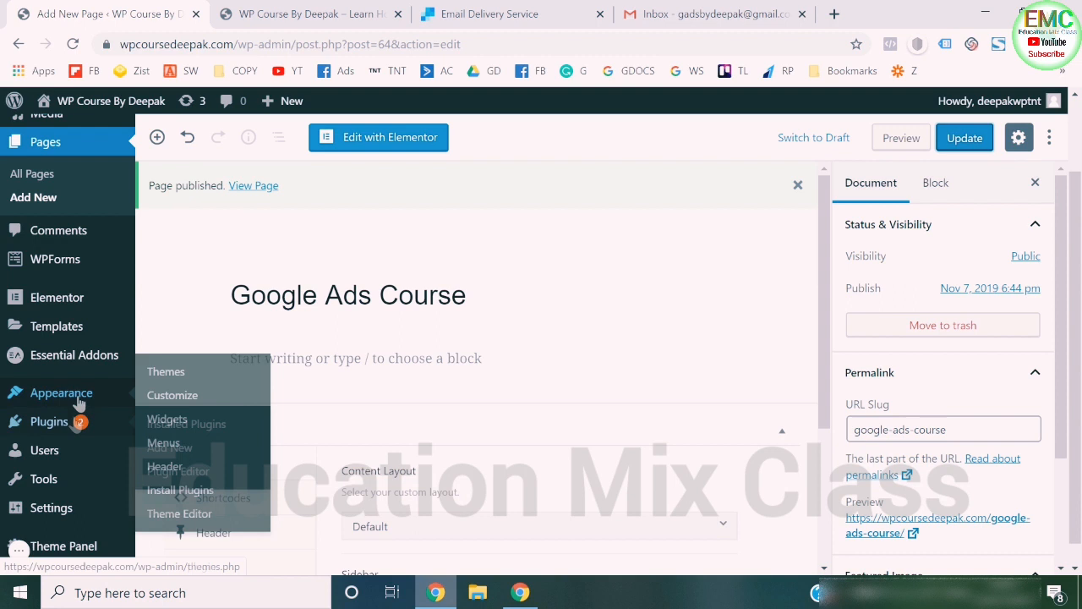
click(164, 442)
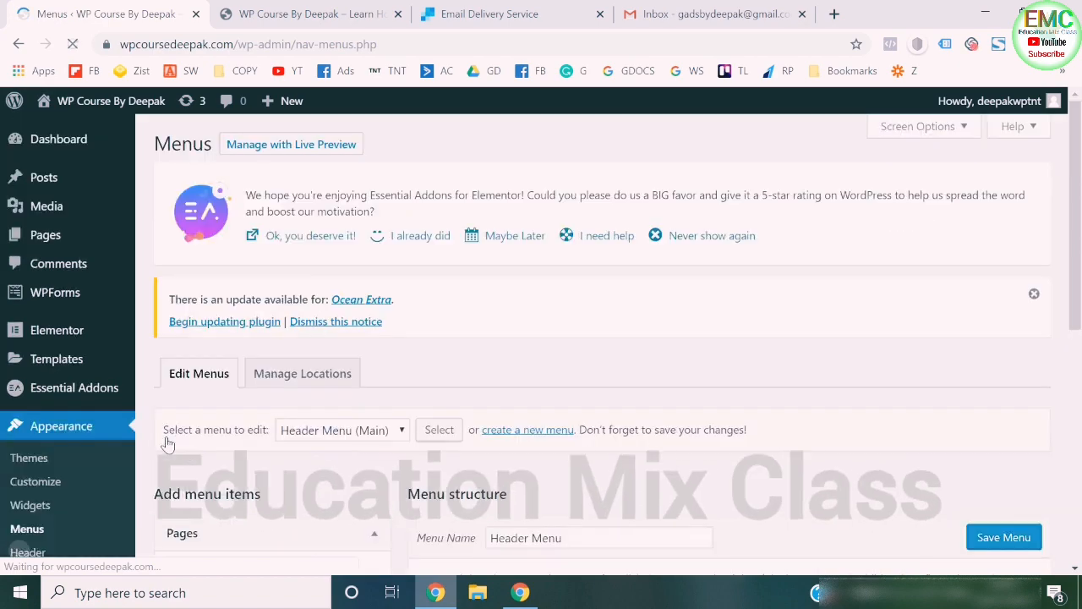
- Add the Google Ads Course and Facebook Ads Course pages to the Header Menu
scroll(475, 359, down, 3)
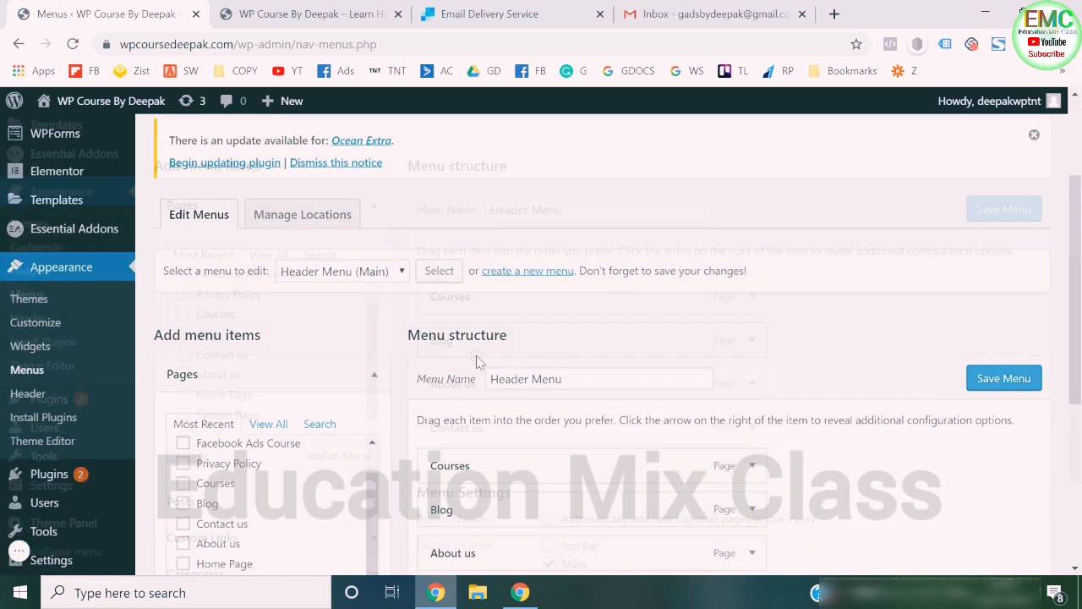
scroll(507, 338, down, 2)
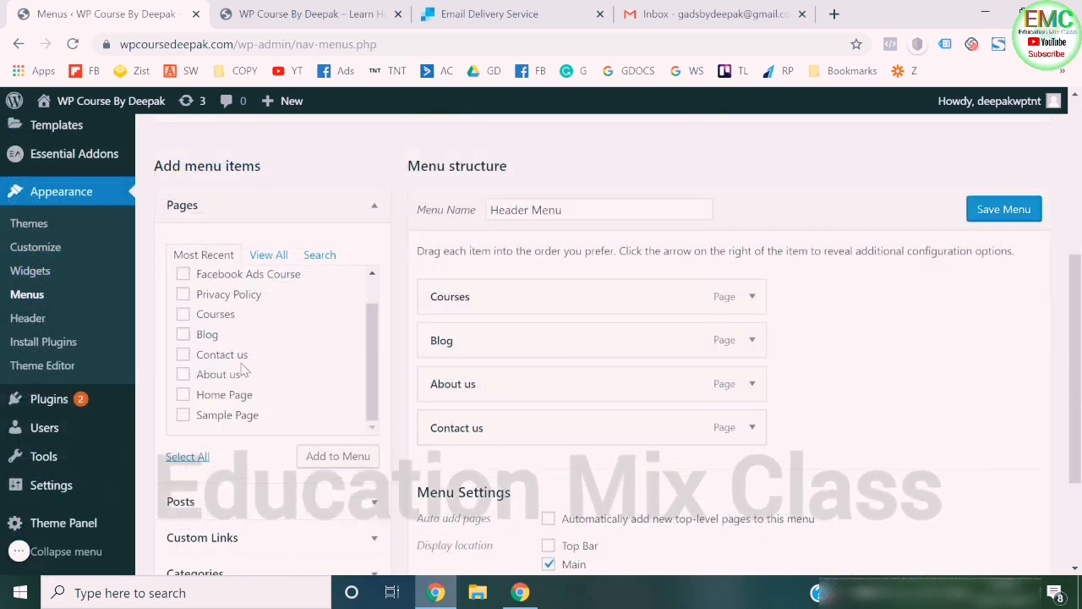
scroll(227, 365, up, 2)
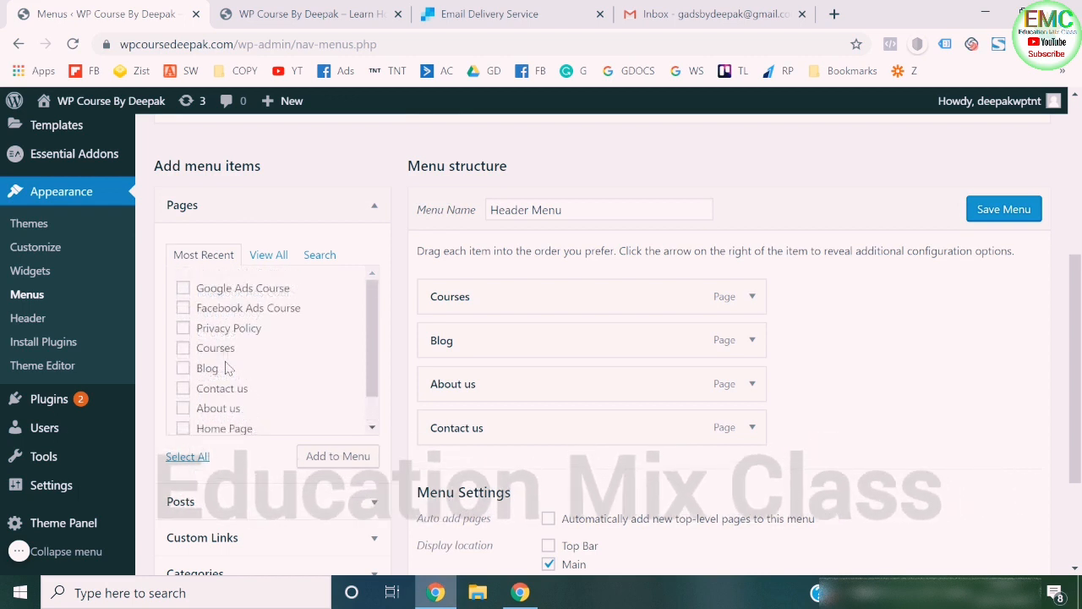
click(182, 288)
click(182, 307)
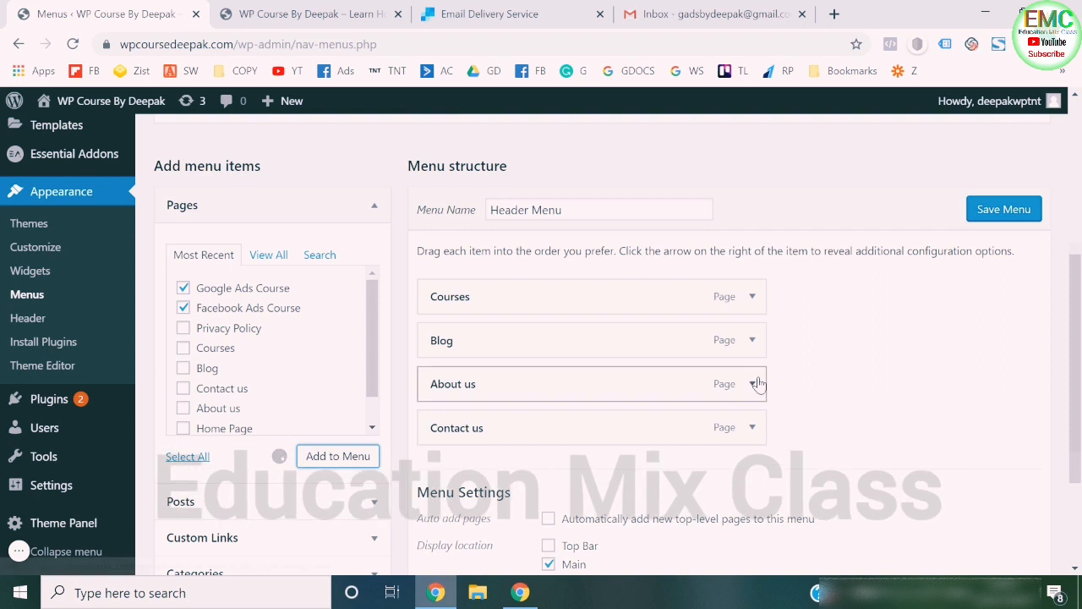
- Nest Google Ads Course and Facebook Ads Course as sub items under Courses and save the Header Menu
scroll(756, 381, down, 1)
drag(466, 445, 490, 310)
drag(467, 484, 464, 352)
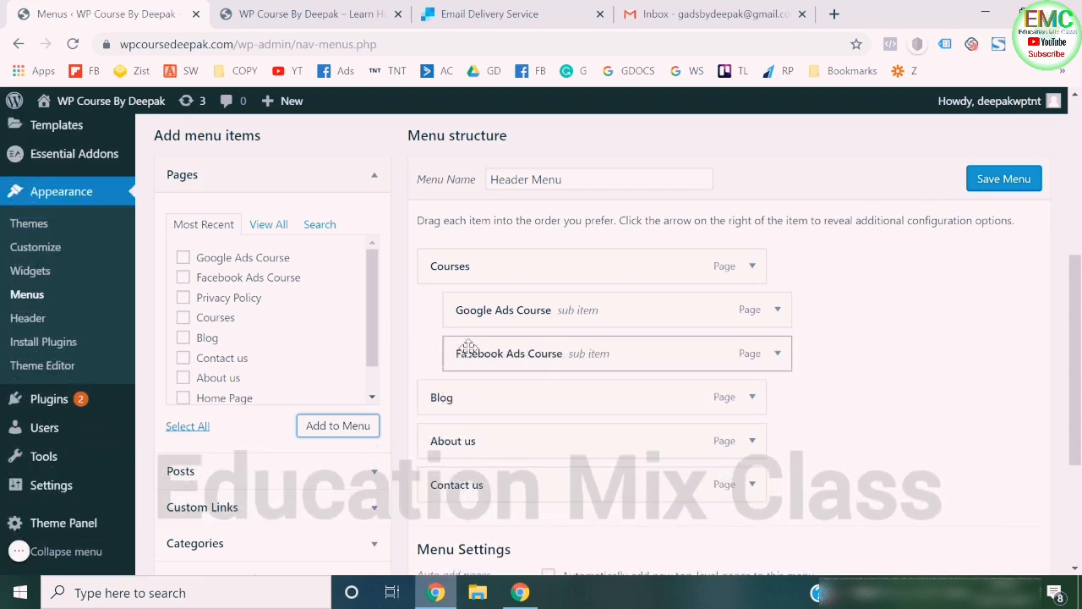
click(1002, 181)
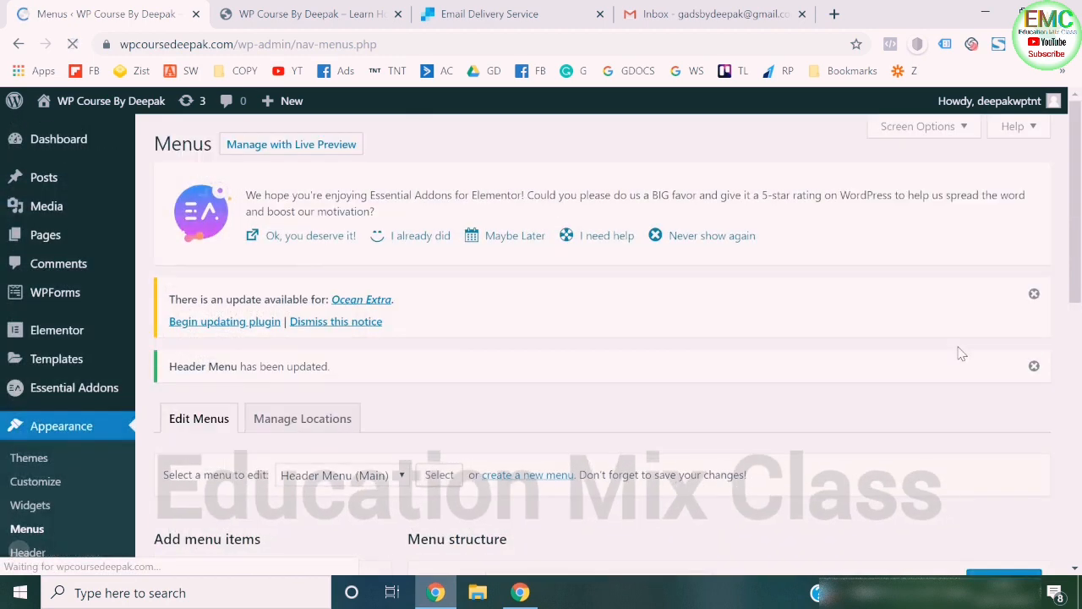
- Reload the website's homepage and look at the dropdown of the Courses navigation item
click(263, 10)
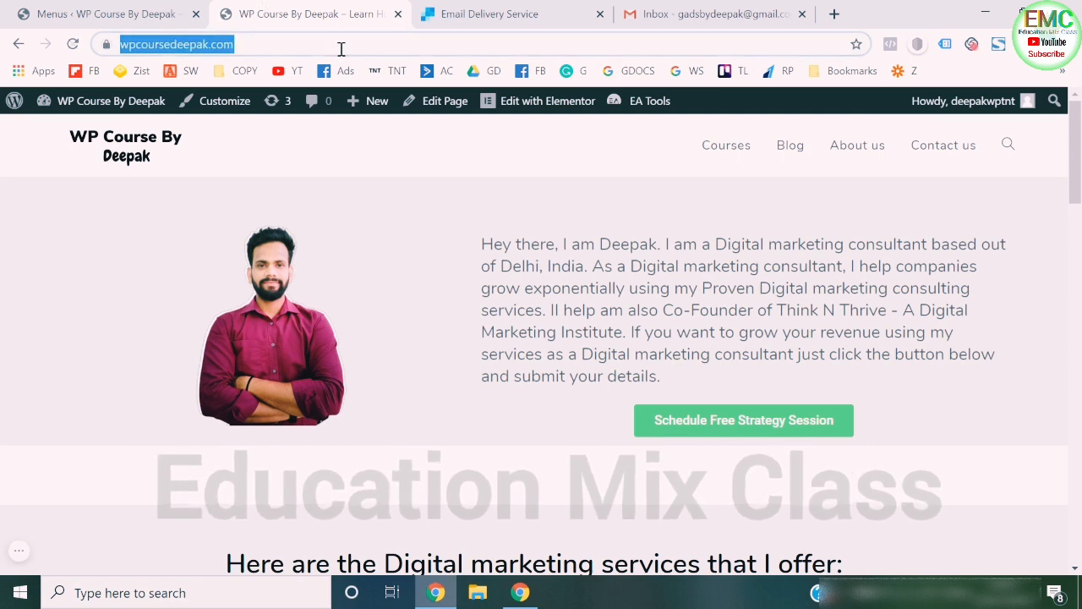
key(Return)
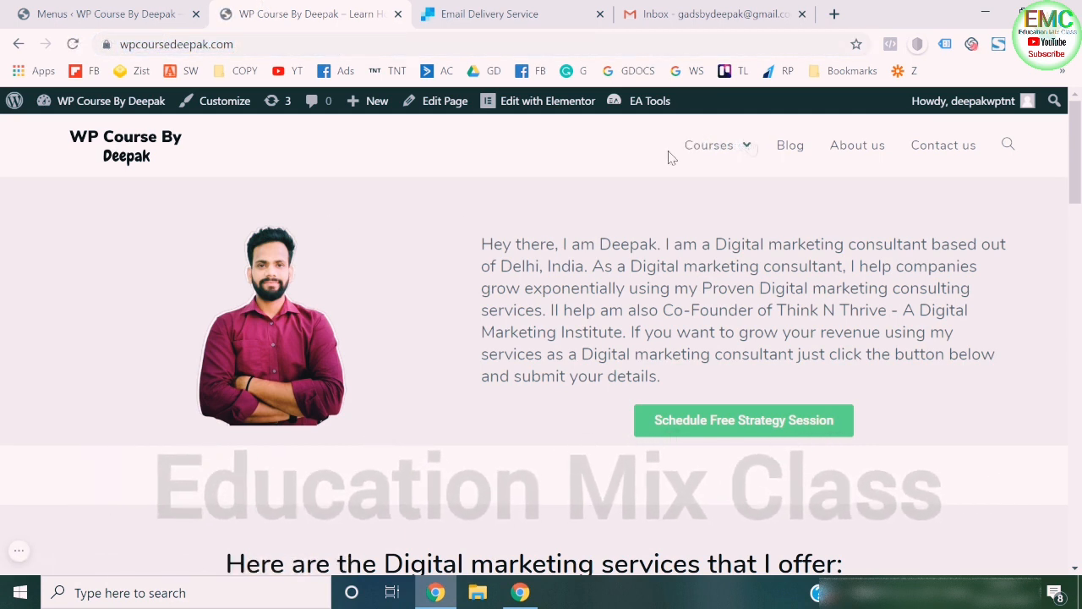
mouse_move(751, 151)
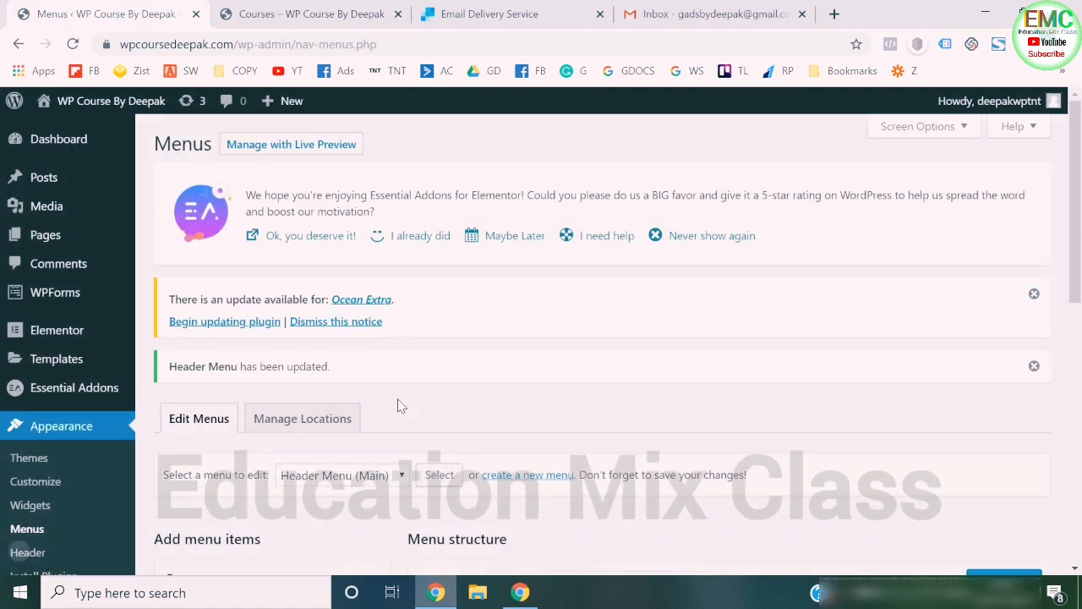
- Expand the Courses item's settings in the Header Menu, and view the Google Ads Course page on the website
scroll(401, 406, down, 1)
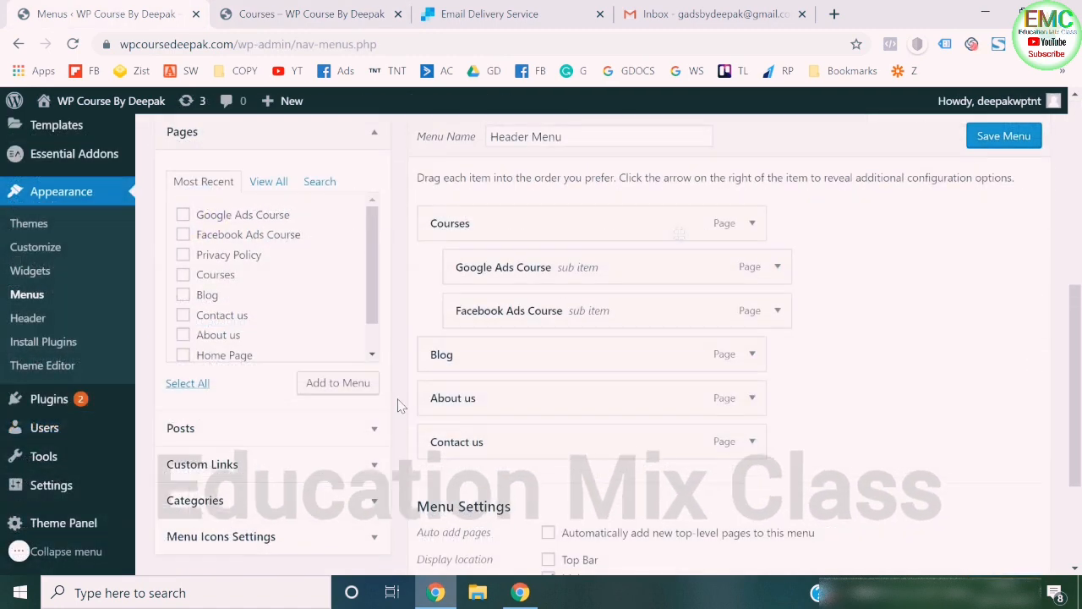
click(750, 224)
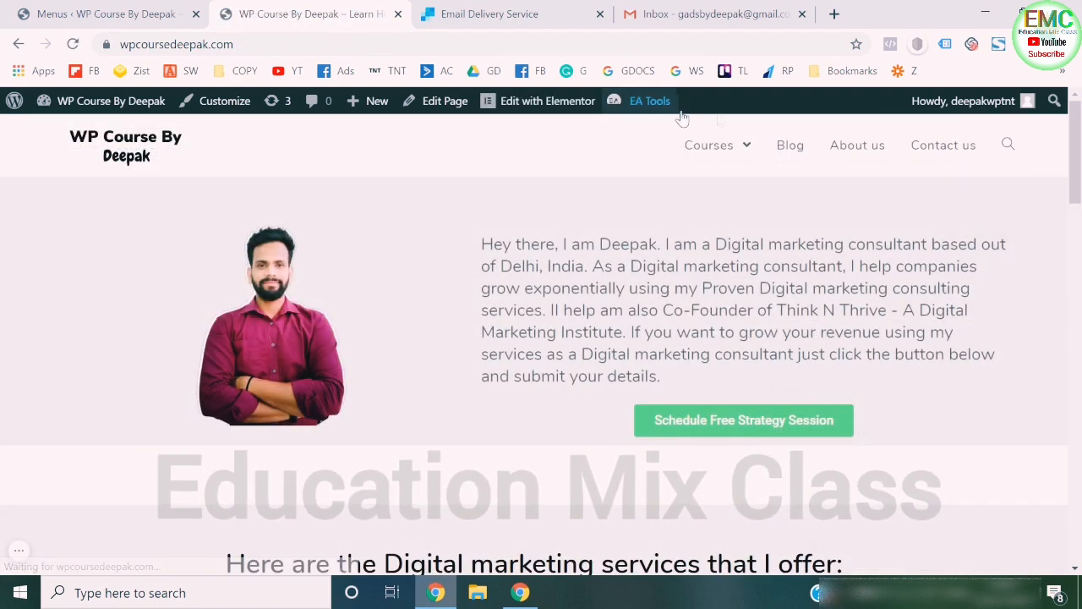
mouse_move(727, 156)
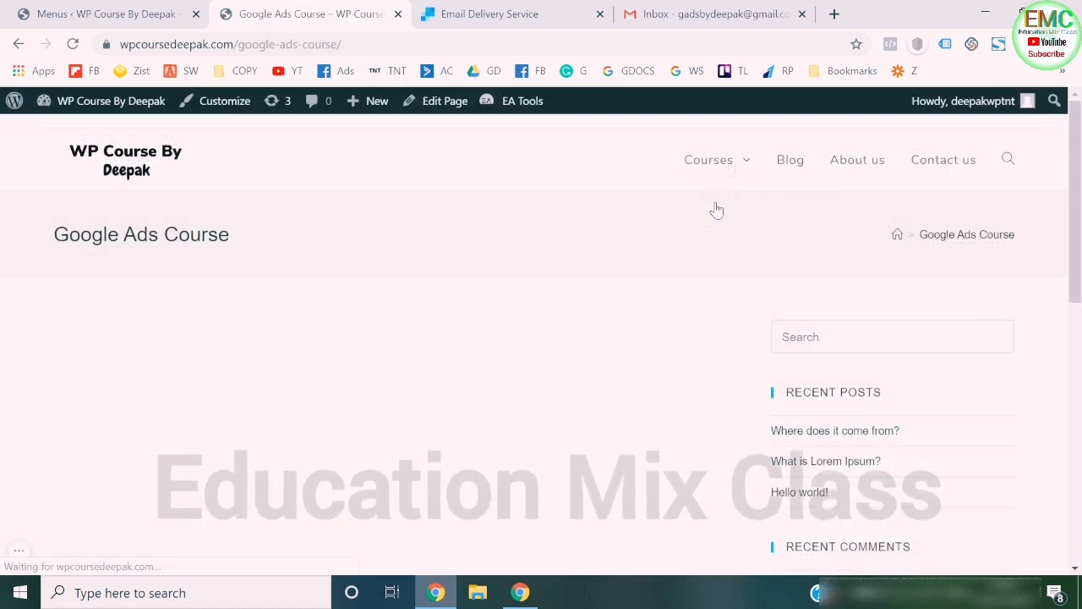
click(127, 172)
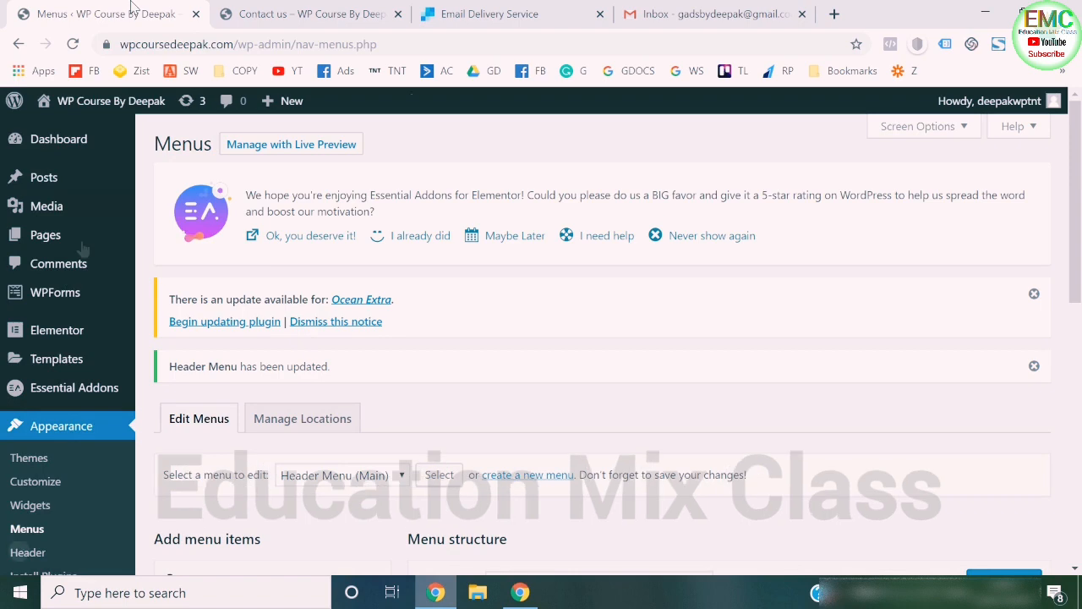
- Open the Contact us page in Elementor, review its layout down to the footer, and return to the WordPress editor
mouse_move(46, 236)
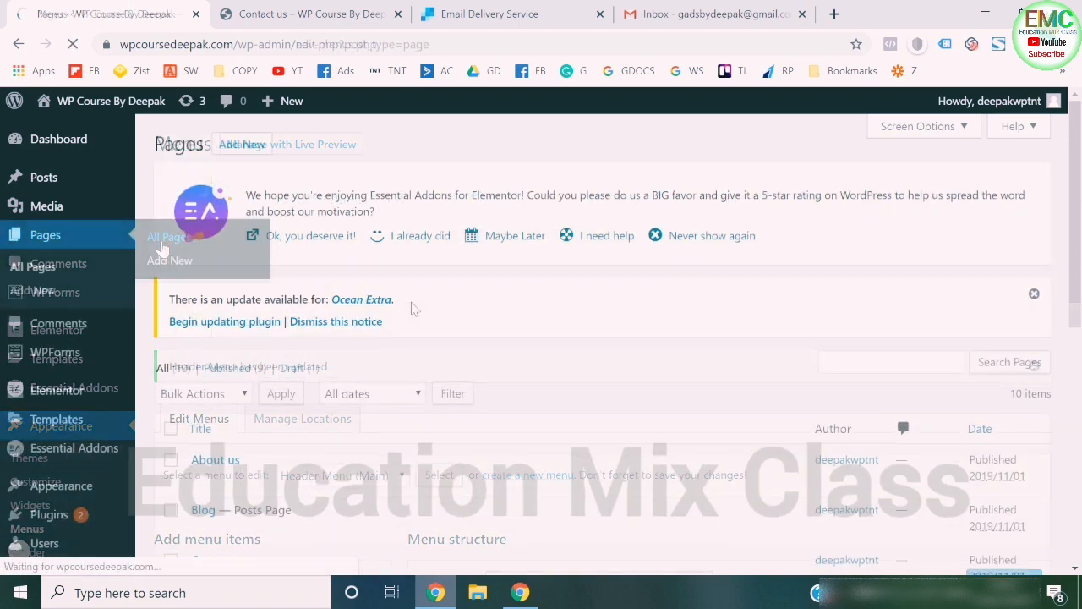
scroll(415, 307, down, 1)
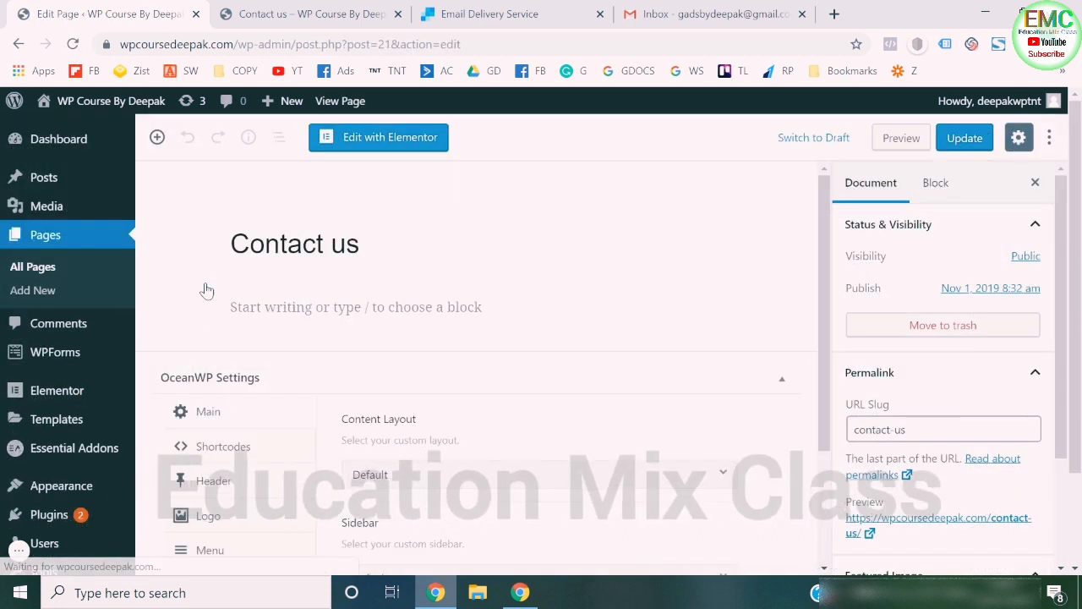
click(378, 137)
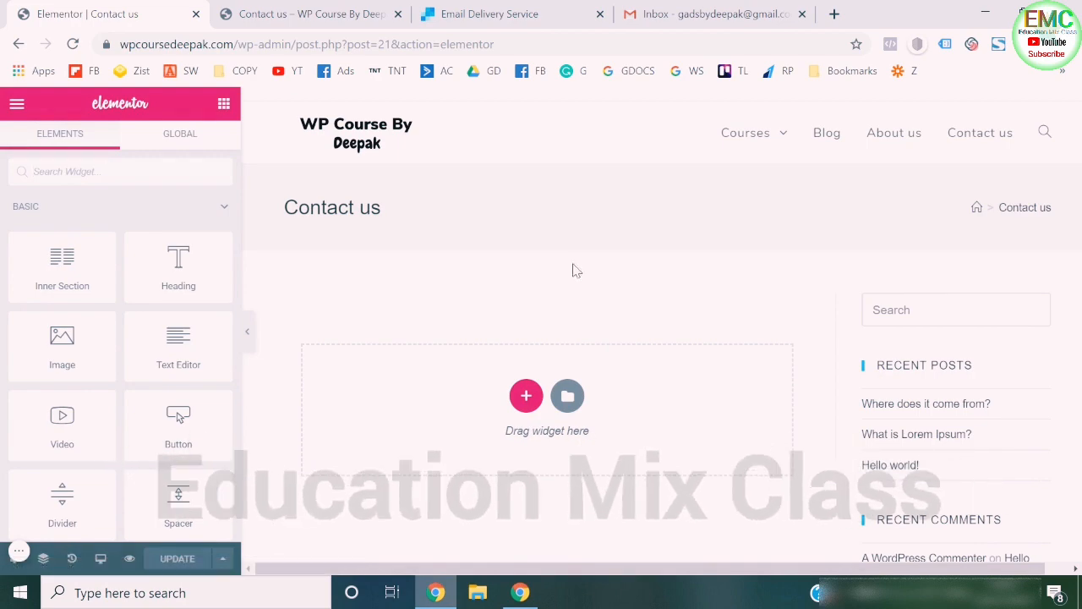
scroll(933, 324, down, 5)
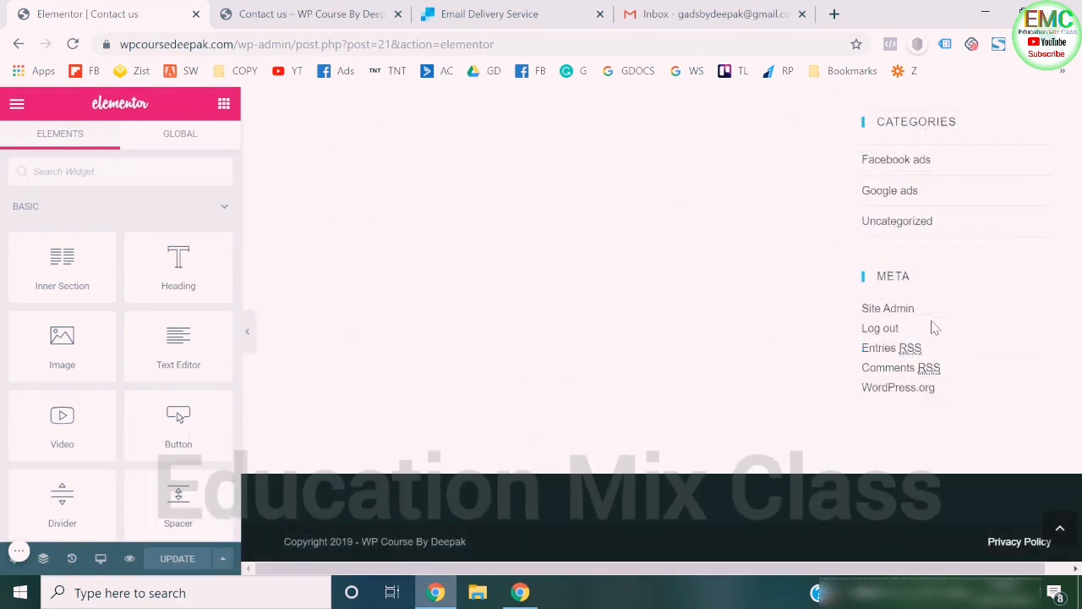
scroll(934, 328, up, 5)
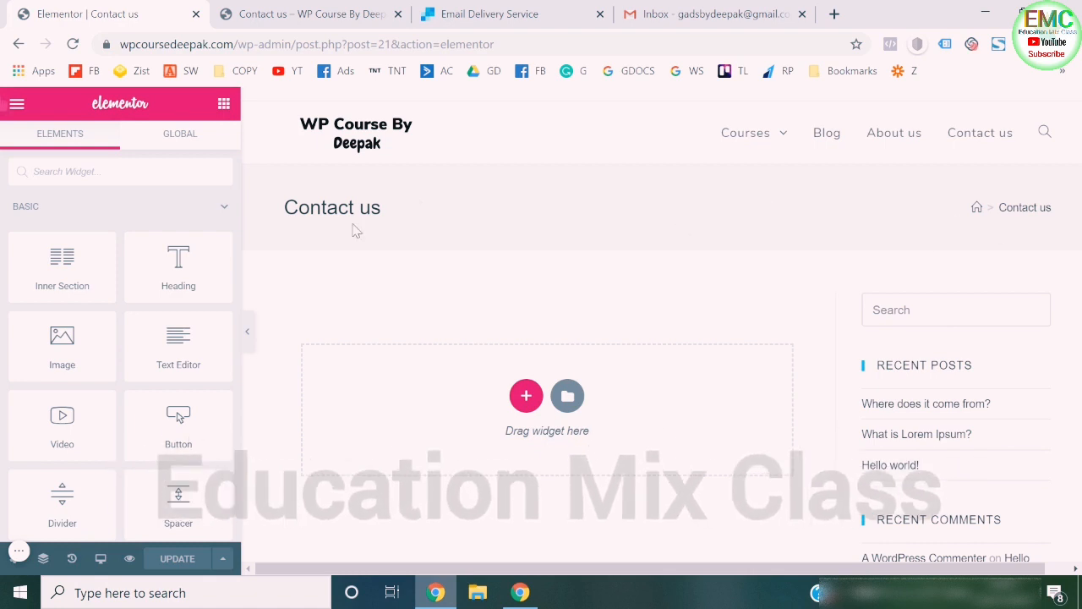
click(18, 109)
- Set the Contact us page's content layout to 100% Full Width in the OceanWP settings and update the page
scroll(53, 317, down, 1)
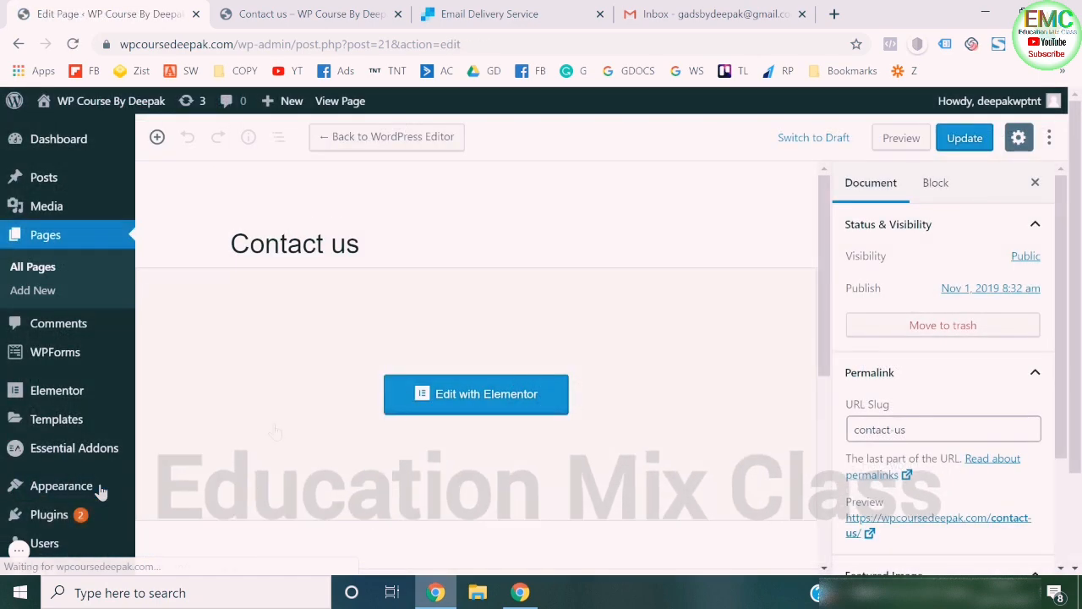
click(420, 311)
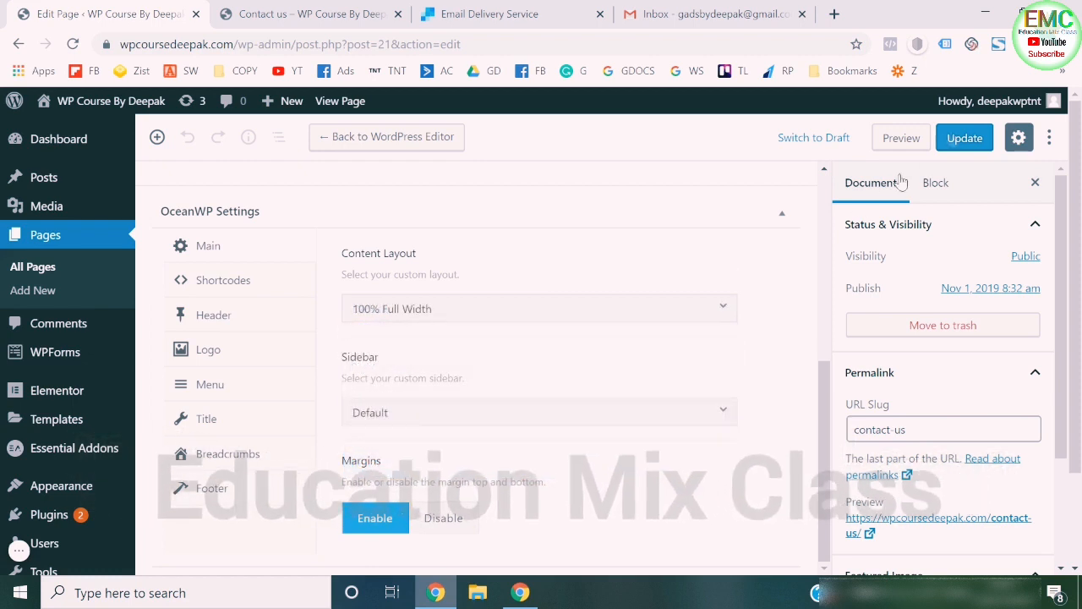
click(955, 138)
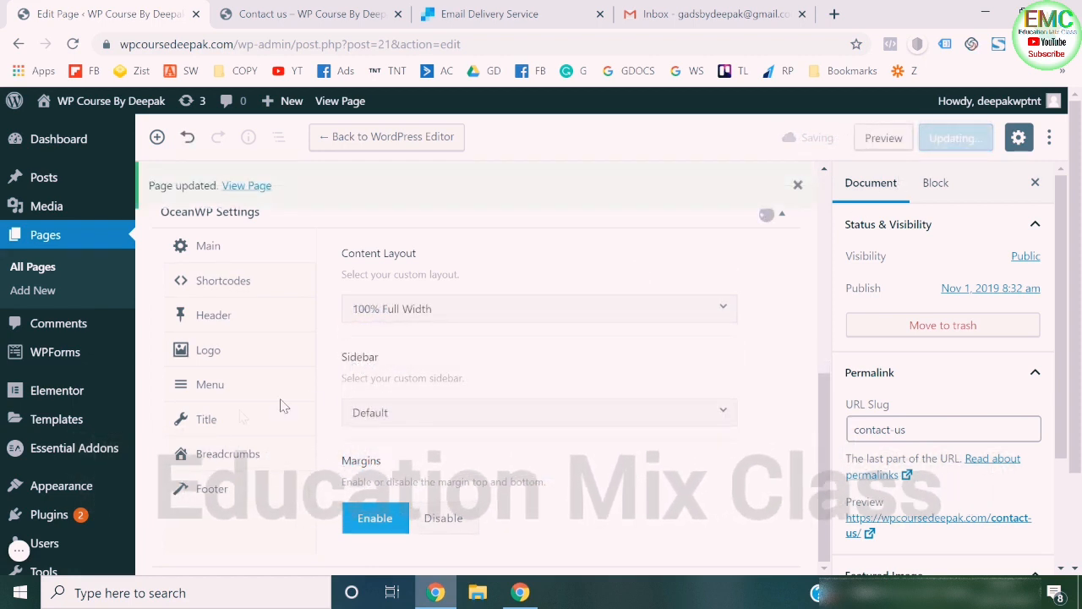
- Disable the page title display for the Contact us page and update it
click(236, 421)
click(521, 313)
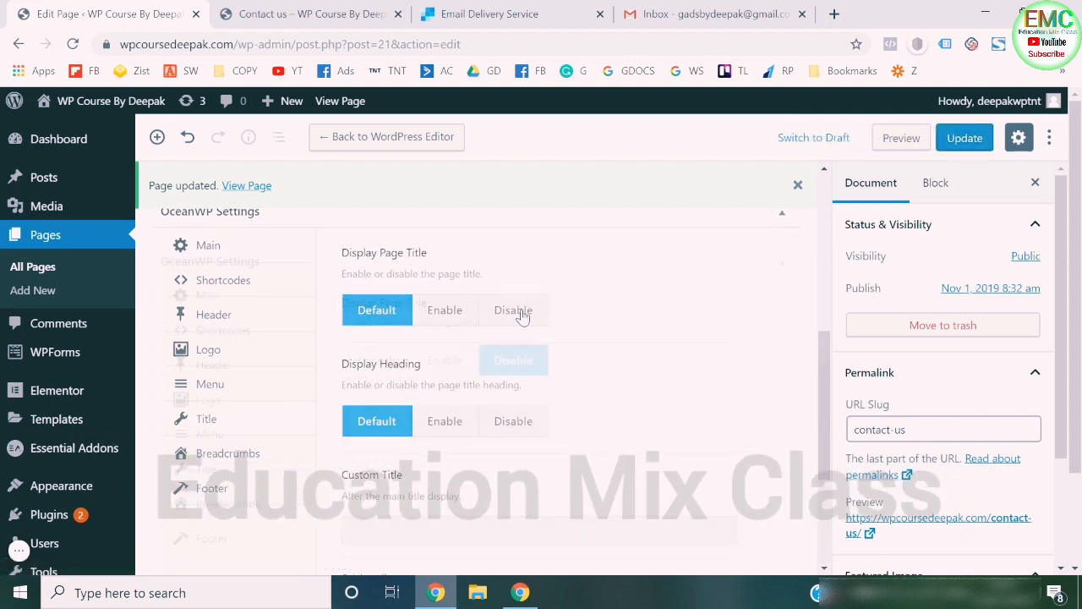
click(967, 142)
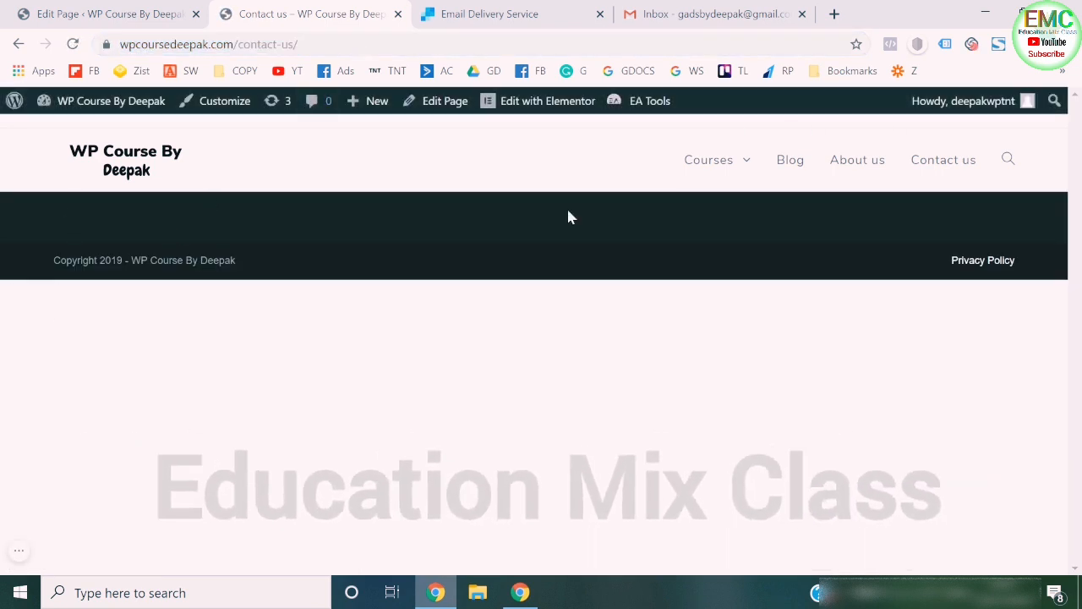
- Disable the footer widgets area for the Contact us page, update it, and reload the live page to check the layout
click(103, 7)
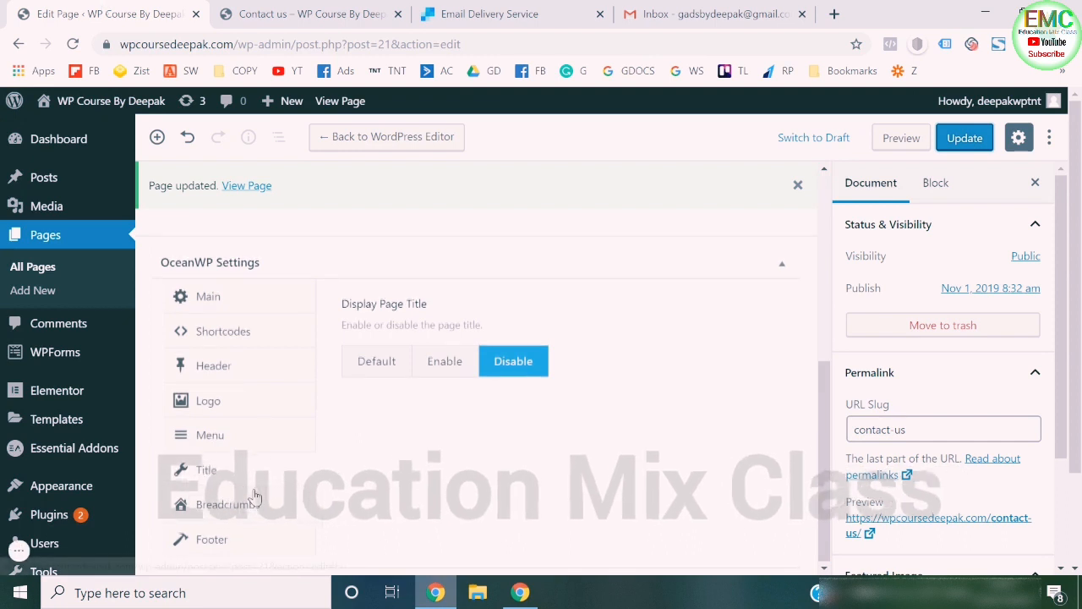
click(197, 541)
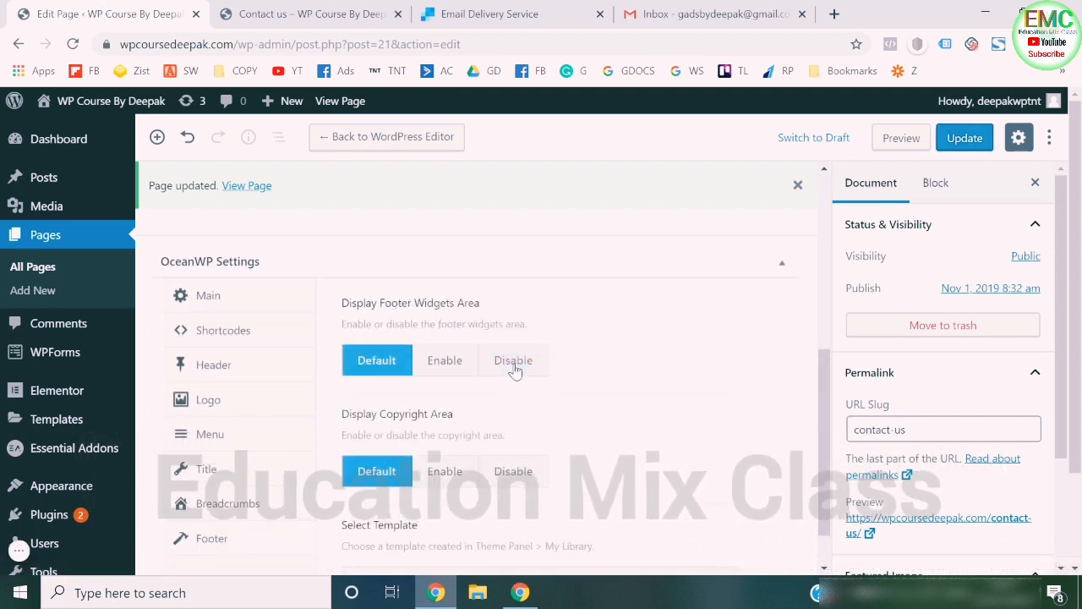
click(514, 366)
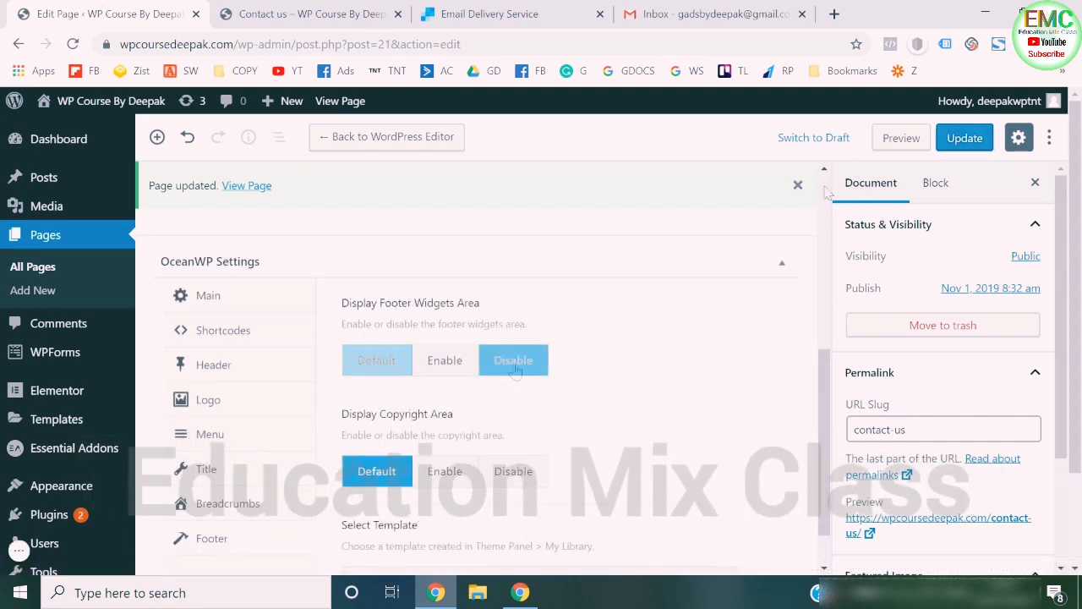
click(965, 138)
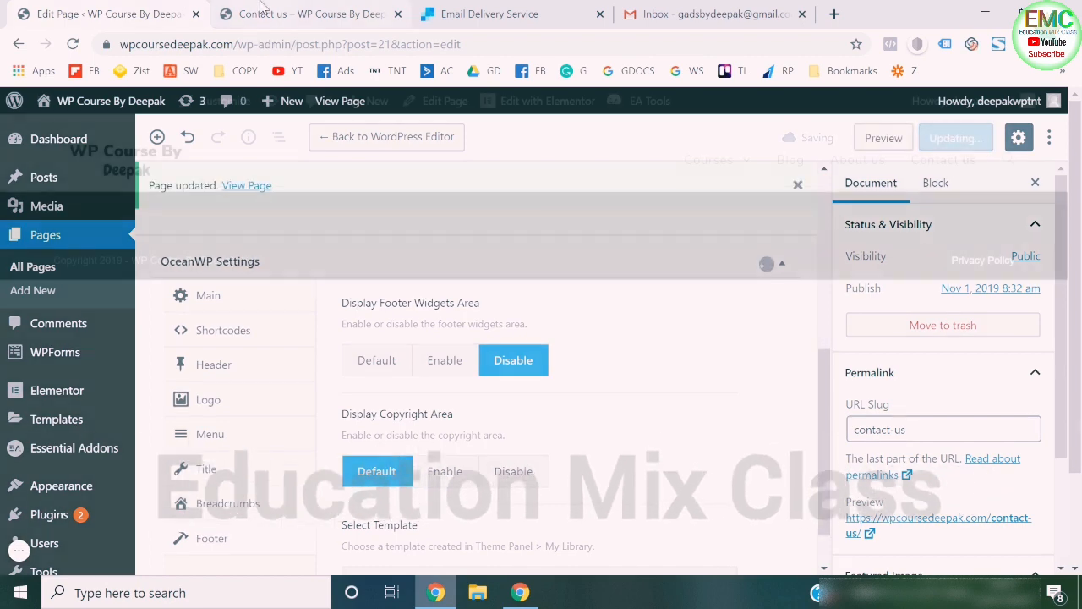
click(345, 43)
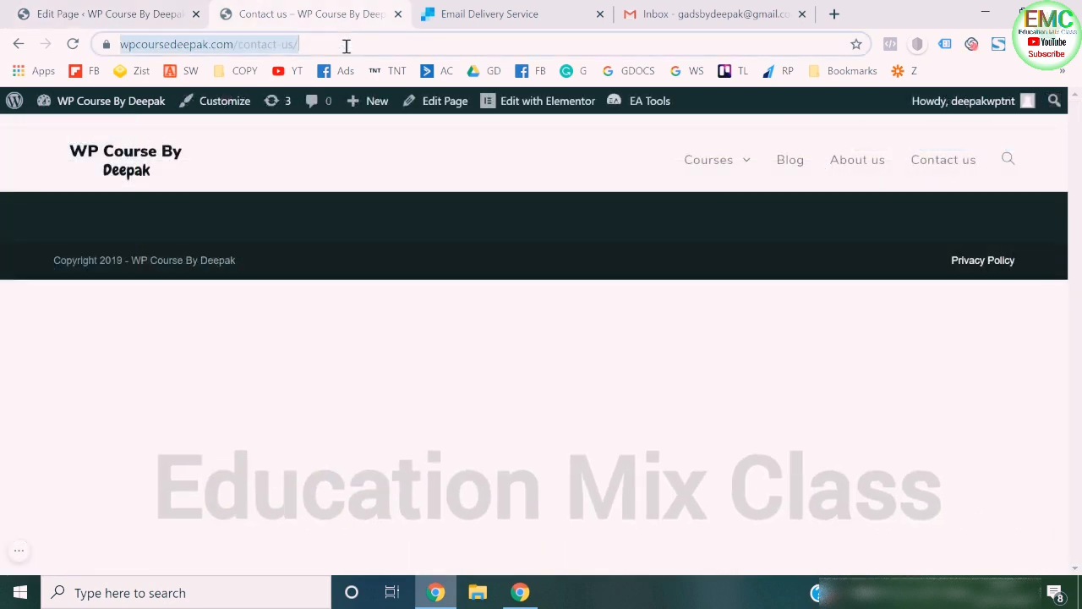
key(Return)
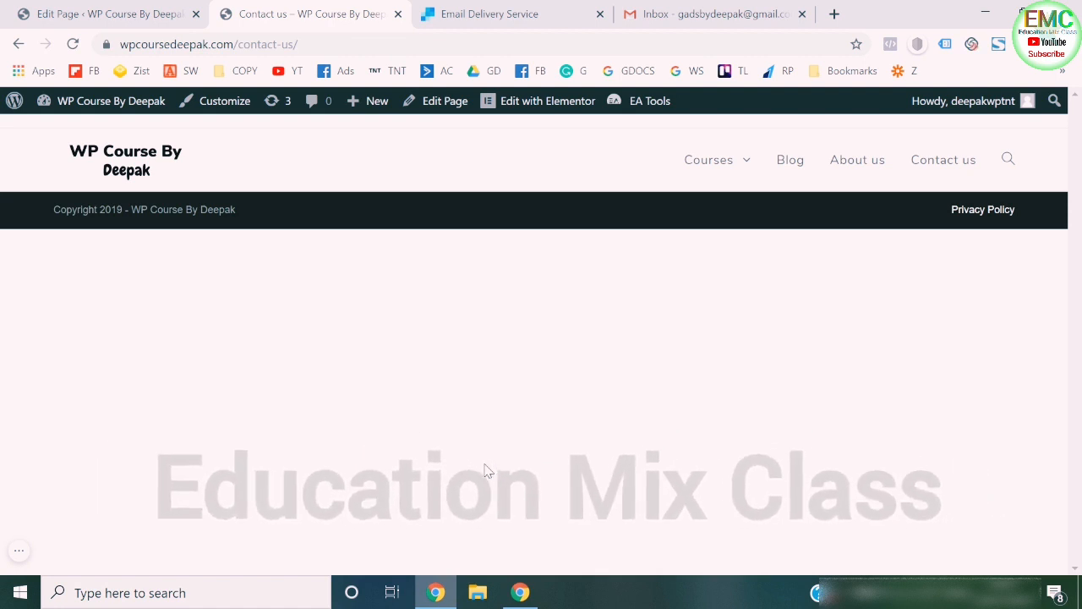
- Open the Contact us page in Elementor and add a new section with a single-column structure
click(523, 104)
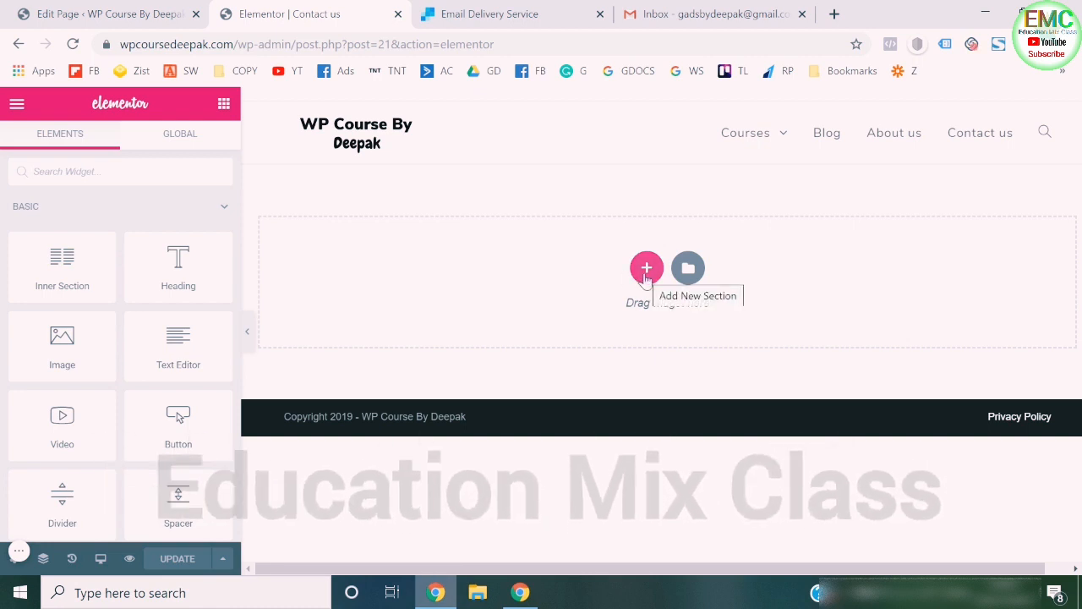
click(646, 269)
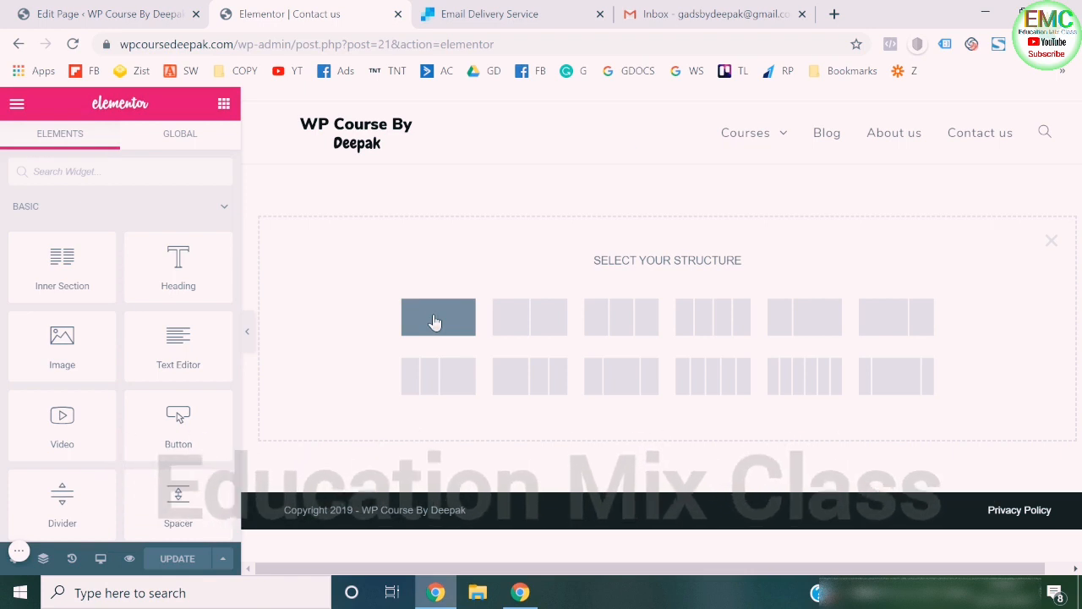
click(434, 322)
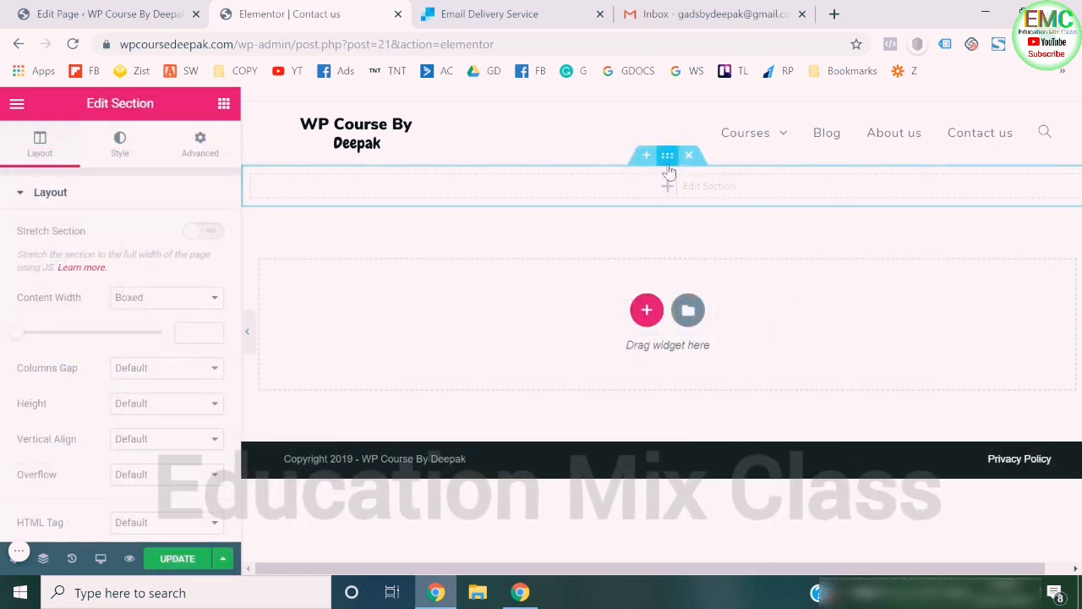
- Open Pexels in a new browser tab and search its photos for "contact us"
click(834, 13)
text(pexe)
key(Return)
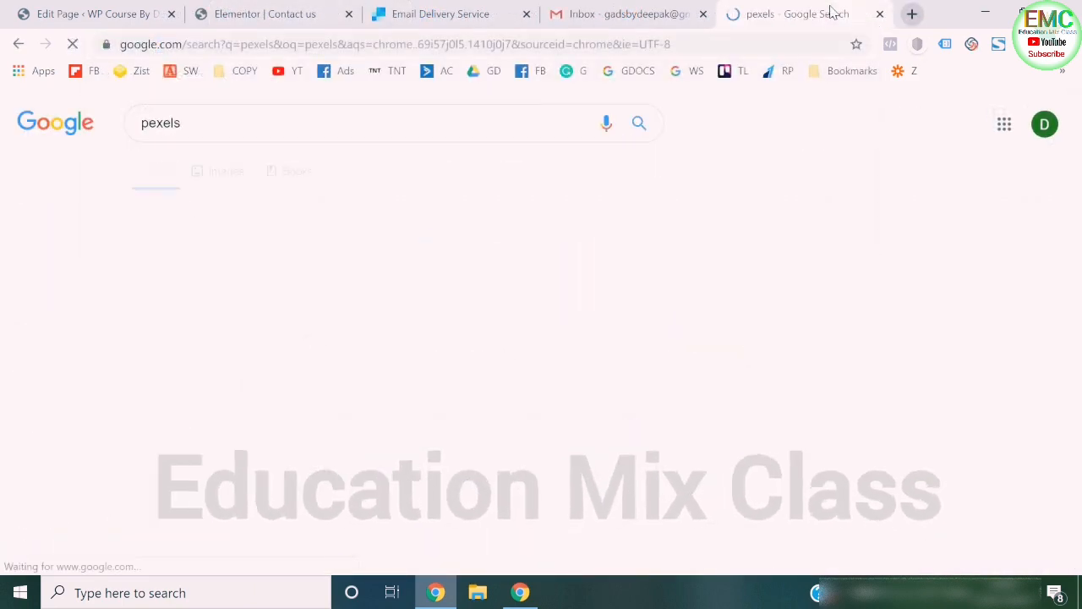
click(286, 247)
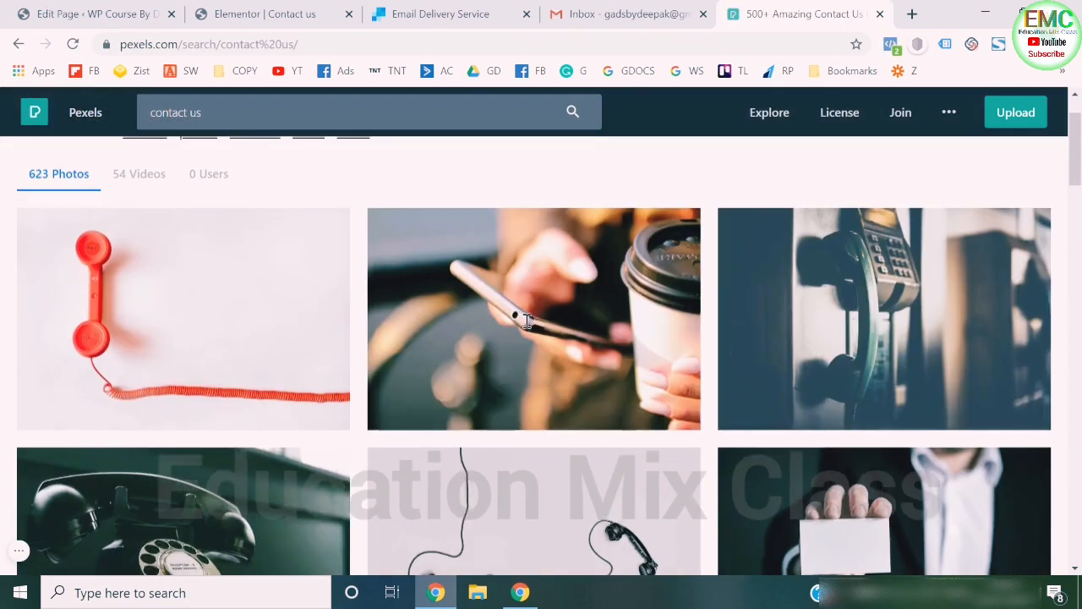
- Pick the photo of a hand holding a smartphone against blurred city lights and download it in Medium (1280 x 851) size
scroll(526, 321, down, 3)
scroll(526, 320, down, 4)
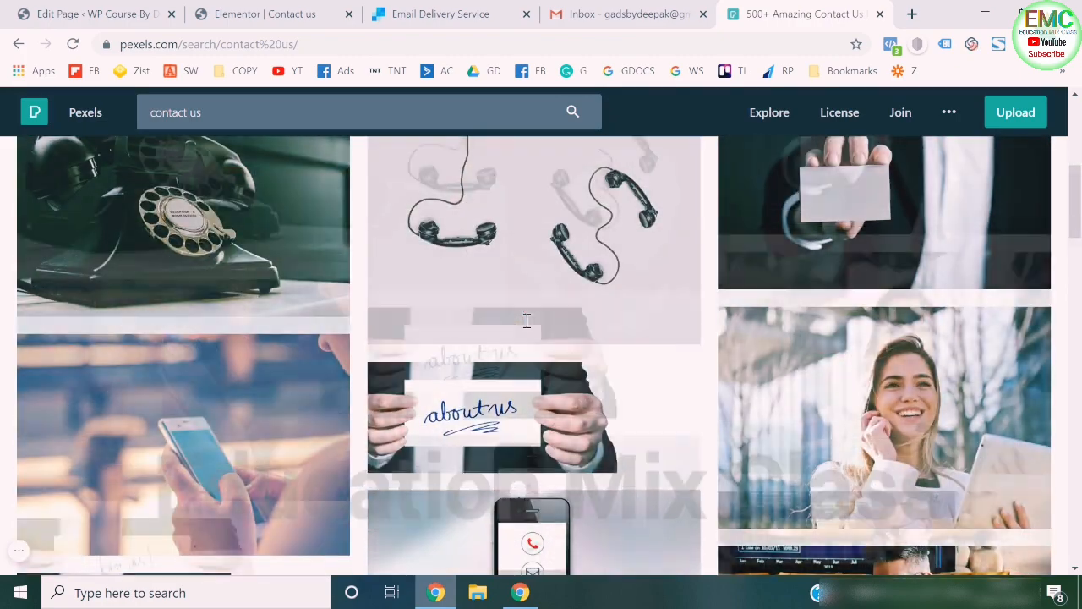
scroll(526, 320, down, 5)
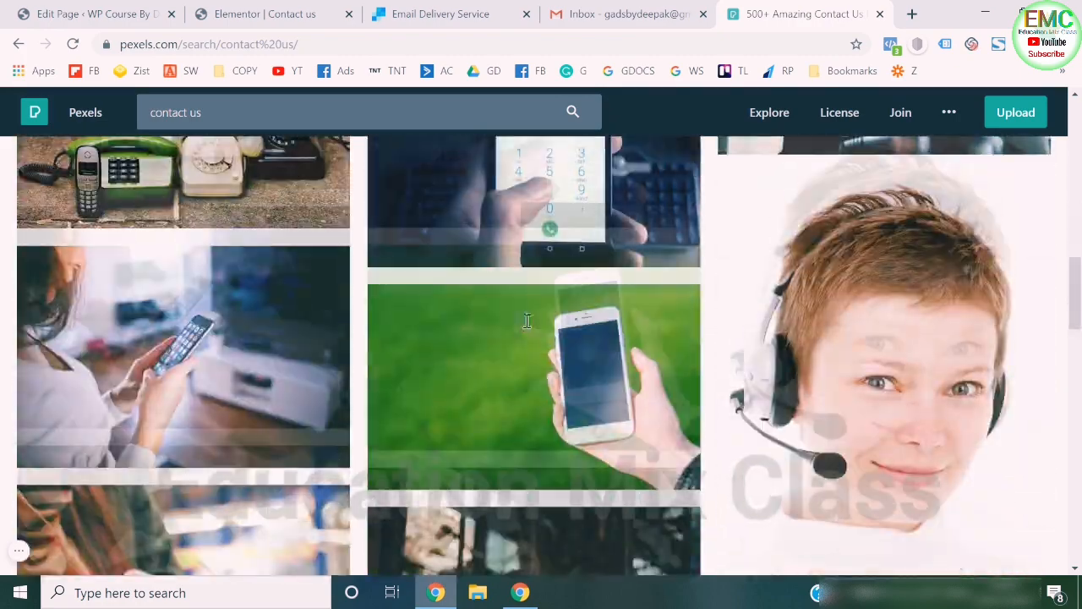
scroll(526, 320, down, 5)
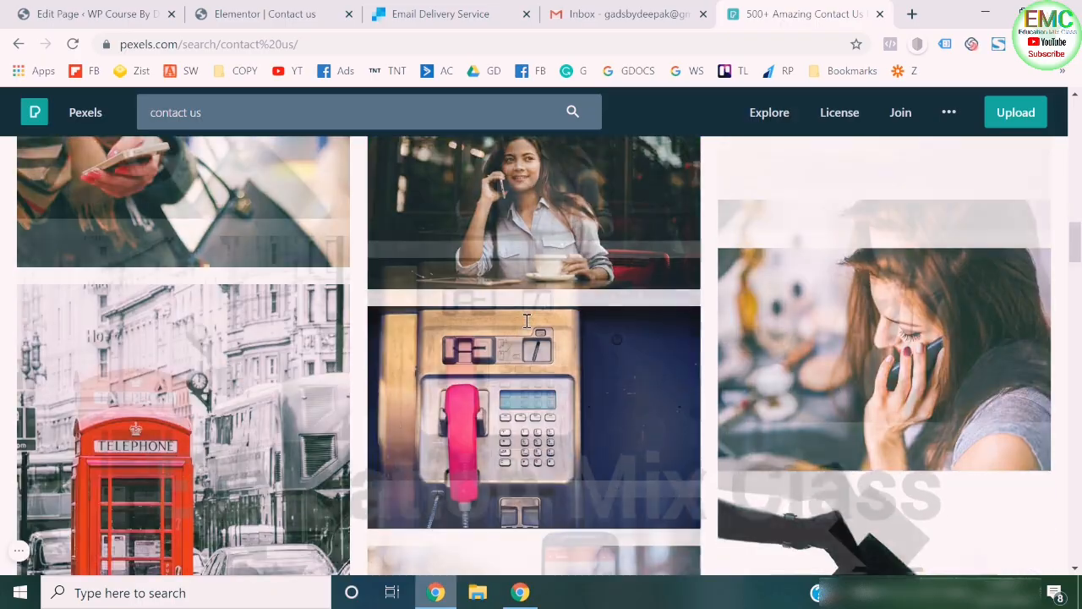
scroll(526, 320, down, 5)
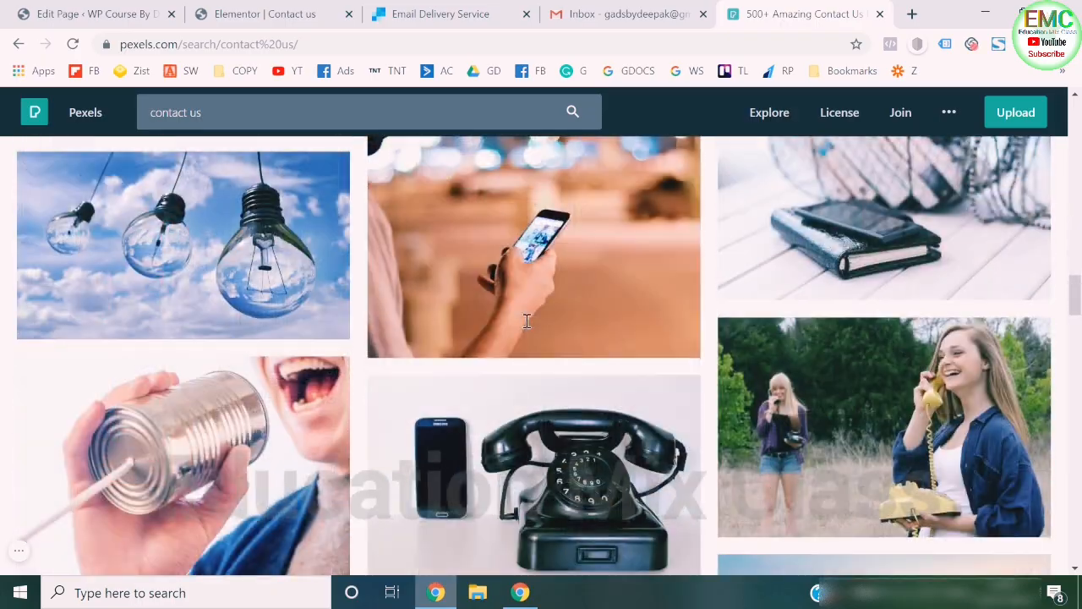
scroll(565, 404, up, 3)
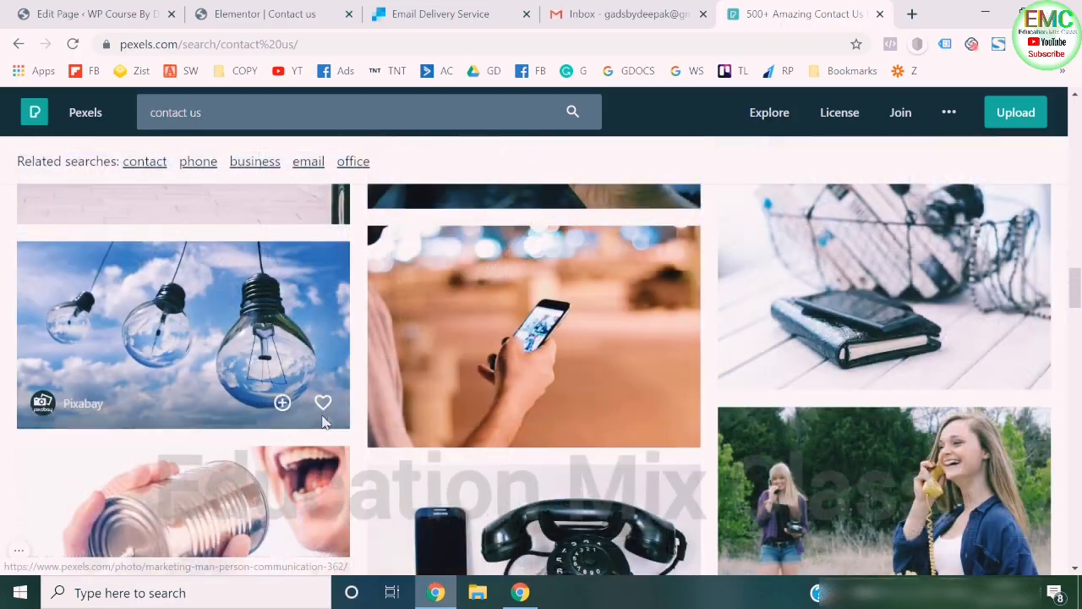
scroll(565, 404, up, 3)
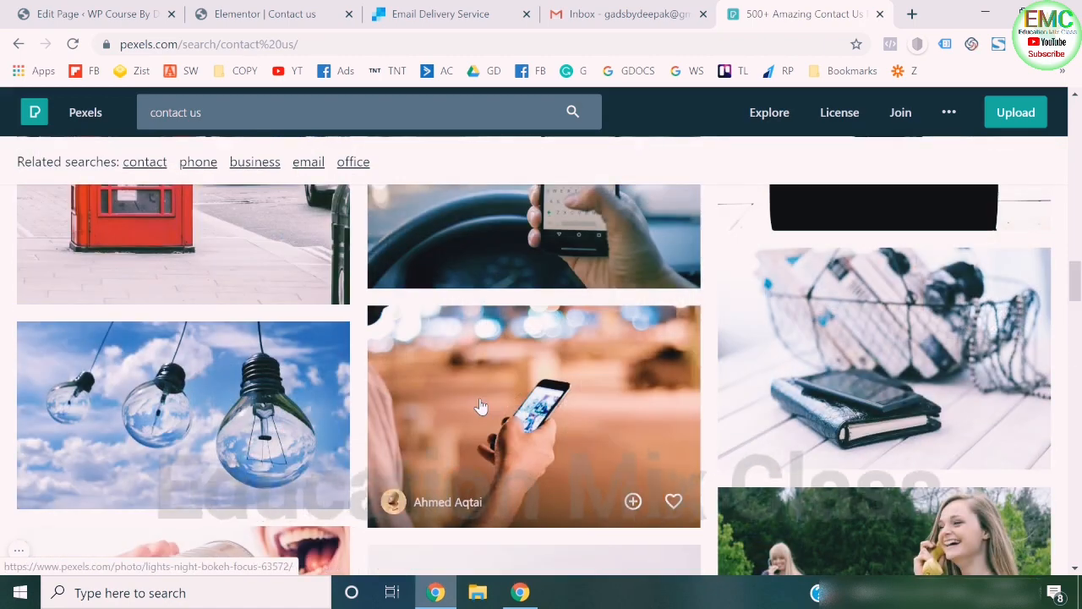
click(559, 399)
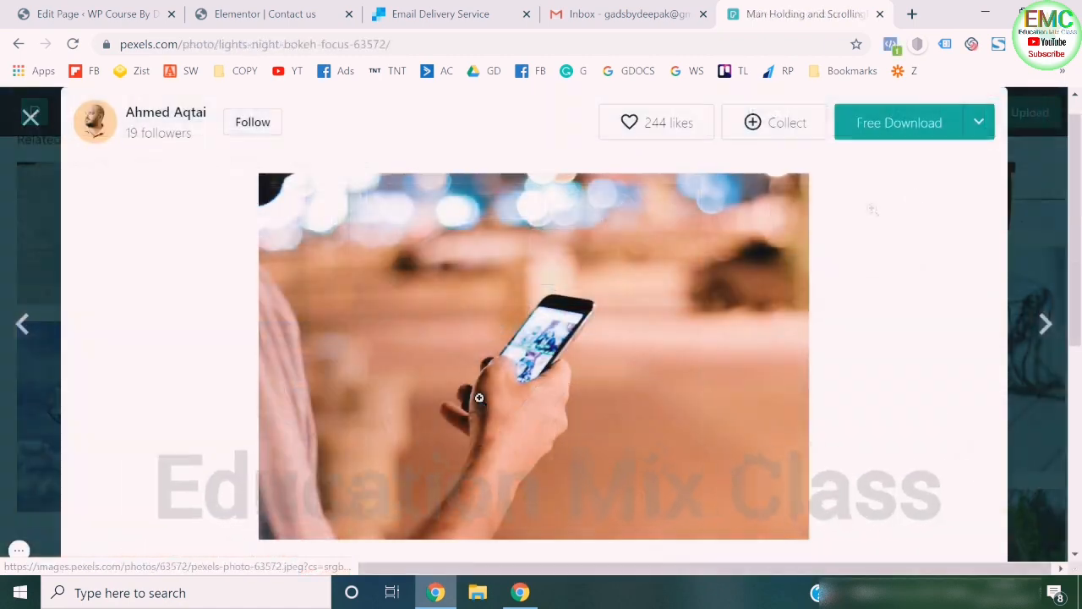
click(979, 128)
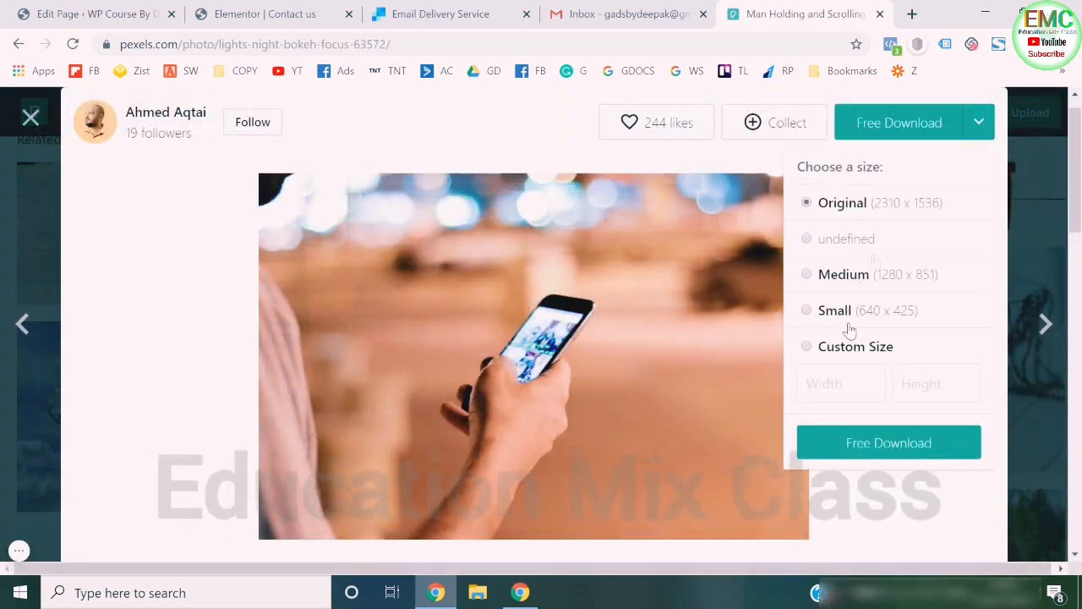
click(860, 284)
click(879, 441)
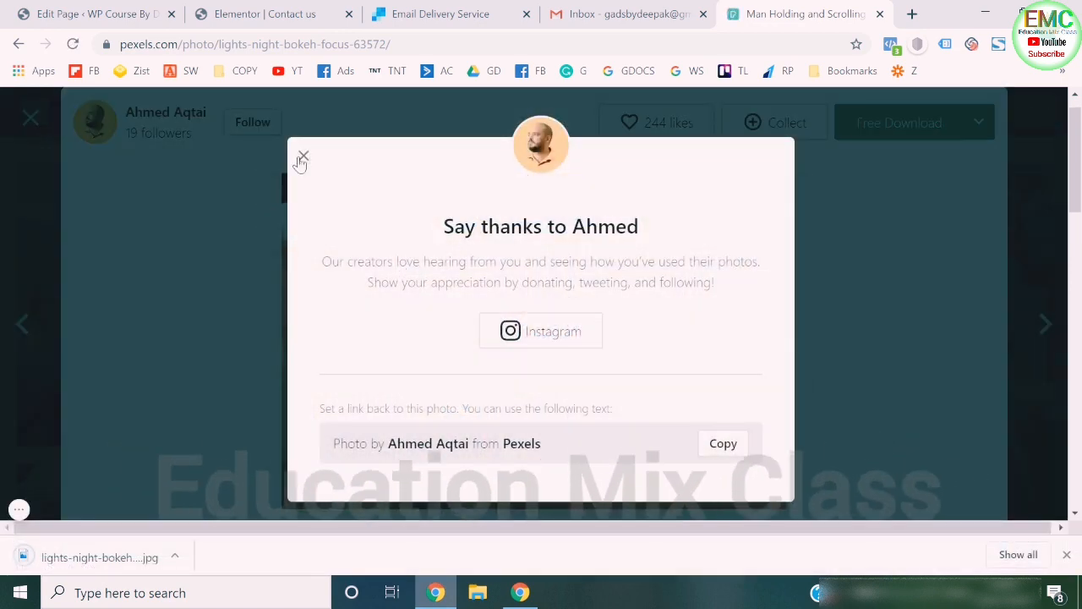
click(303, 157)
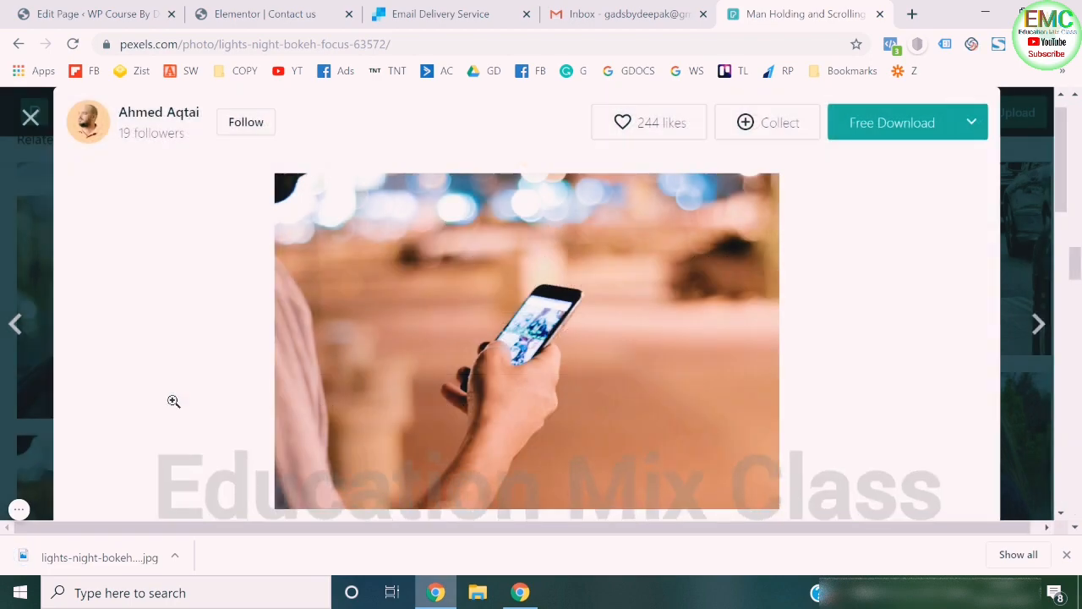
- Show the downloaded photo in its folder and check its file size in the properties
right_click(95, 565)
click(140, 513)
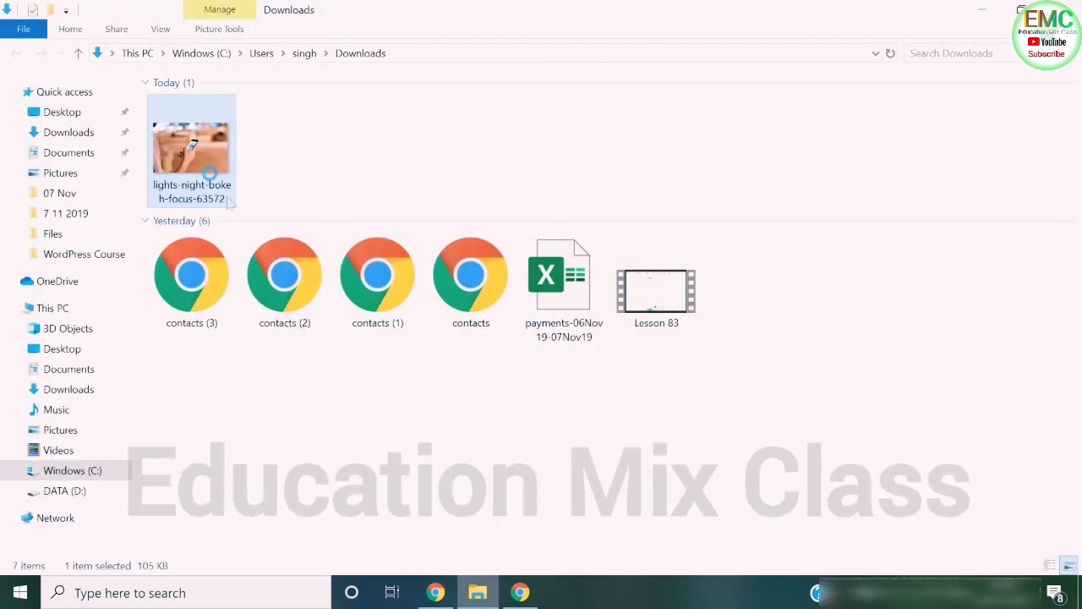
right_click(211, 169)
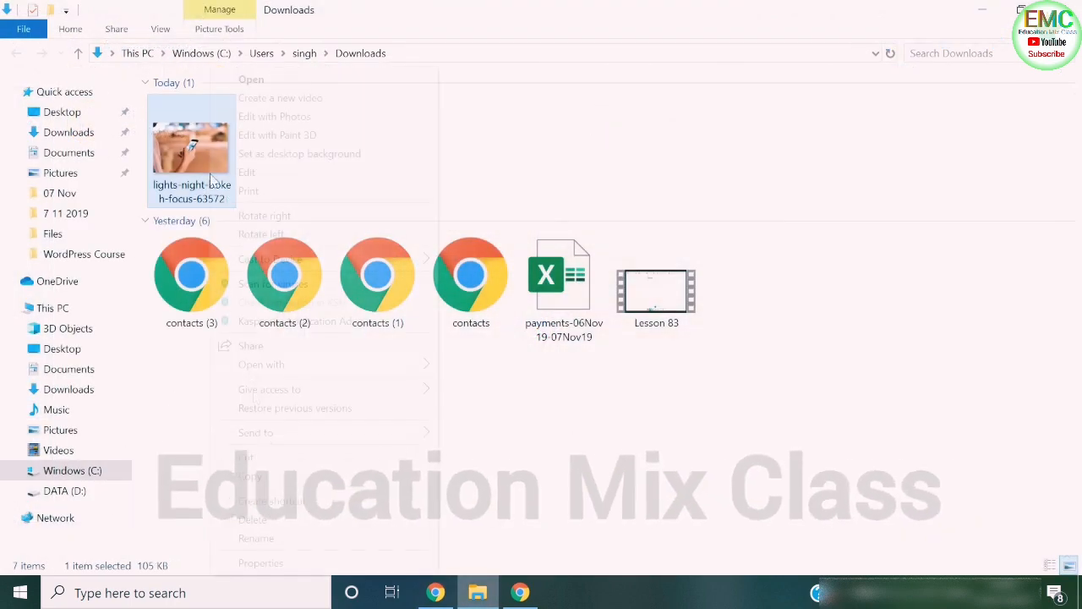
click(272, 562)
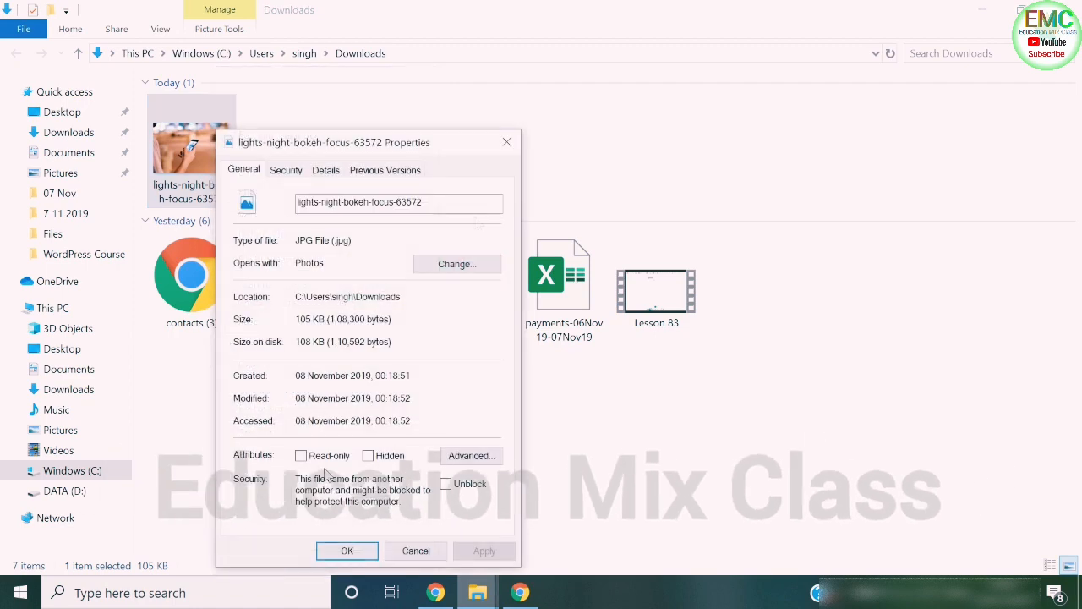
click(506, 142)
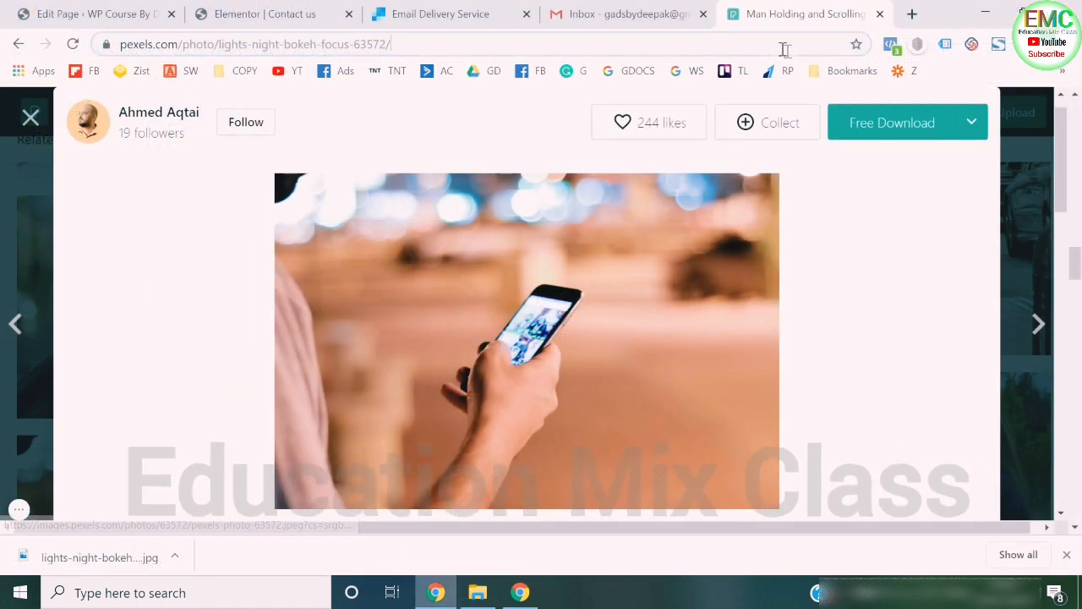
- Switch back to the browser and open the TinyPNG website
click(783, 46)
text(tiny)
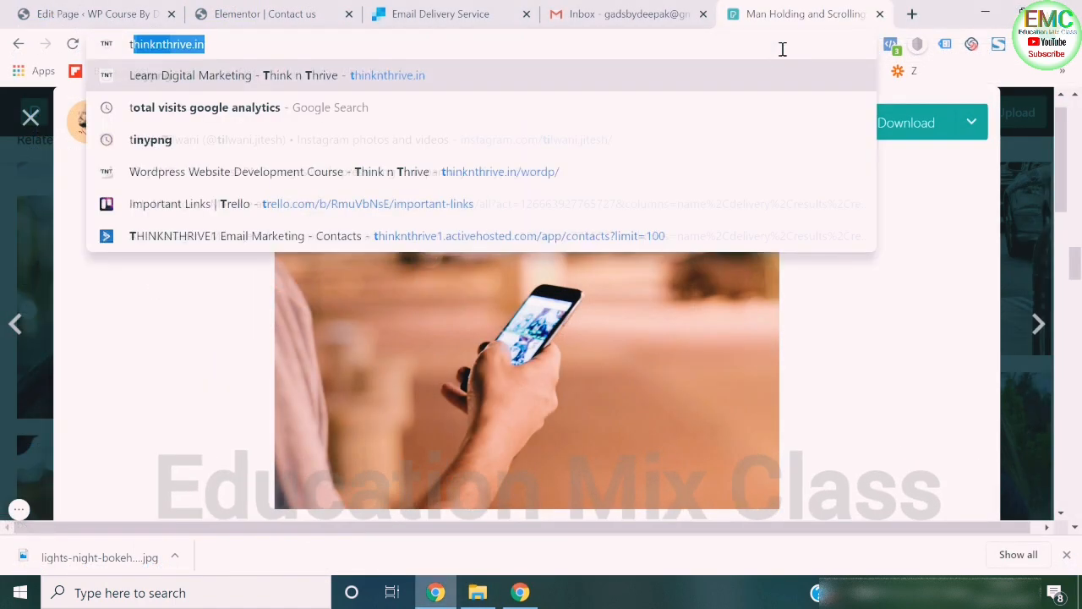
key(Down)
key(Down)
key(Down)
key(Down)
key(Down)
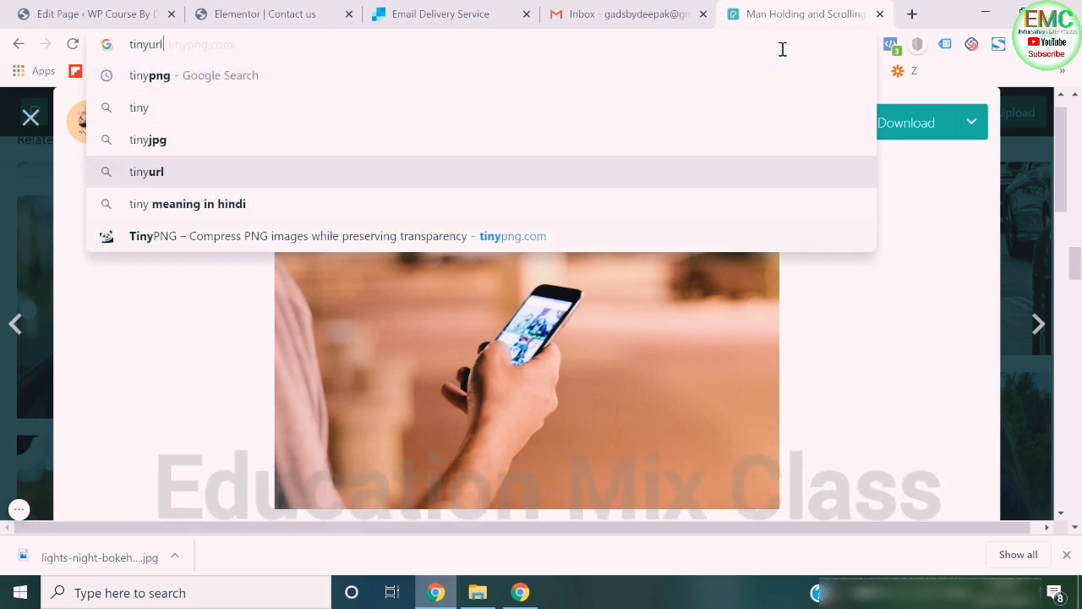
key(Return)
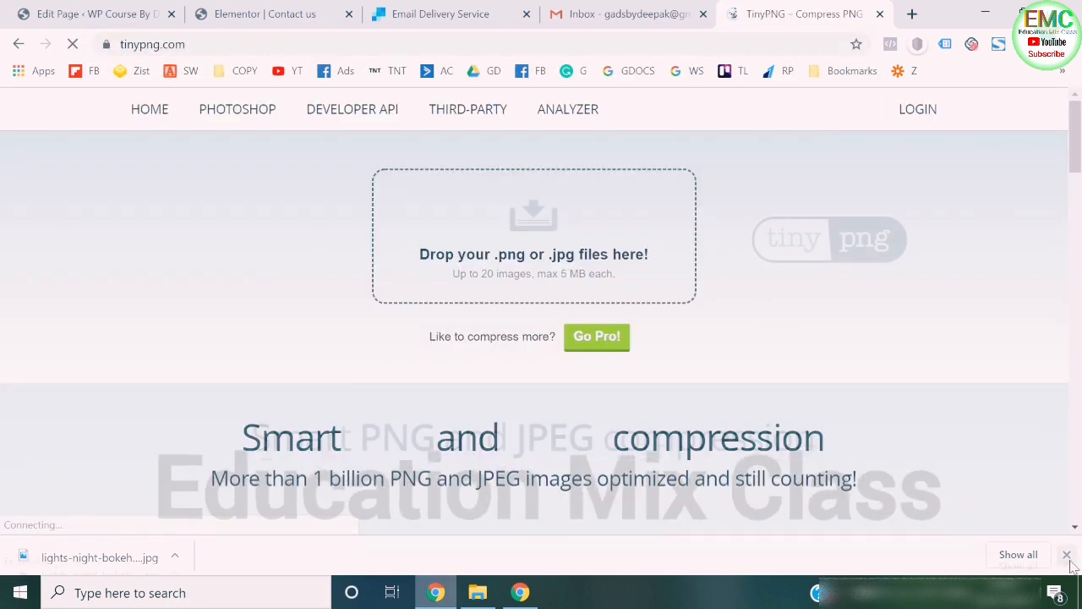
- Compress the lights-night-bokeh-focus-63572 photo with TinyPNG and download the compressed copy
click(532, 222)
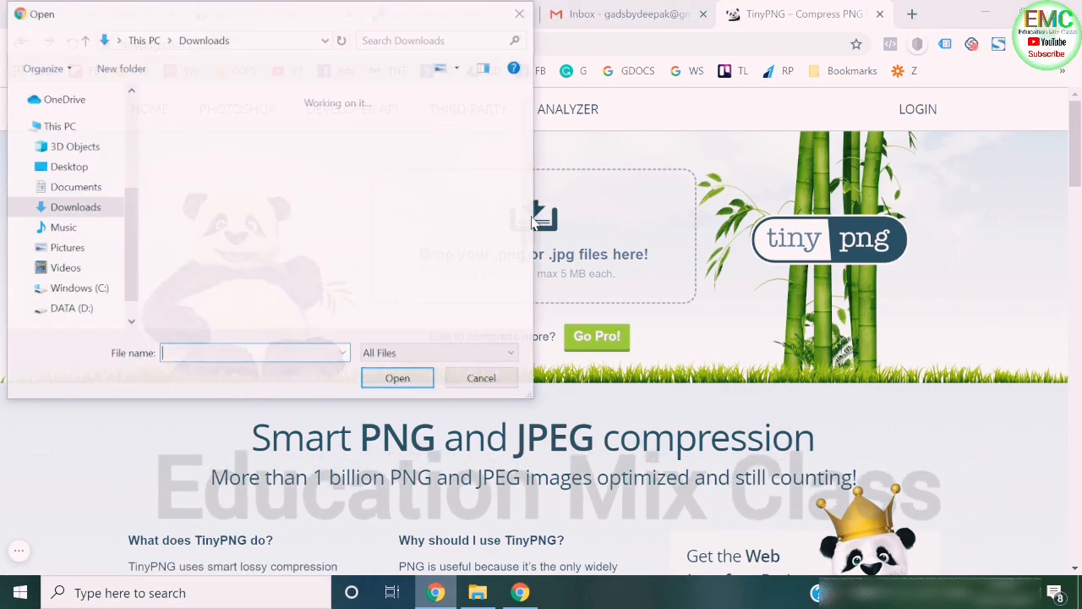
click(212, 167)
double_click(213, 167)
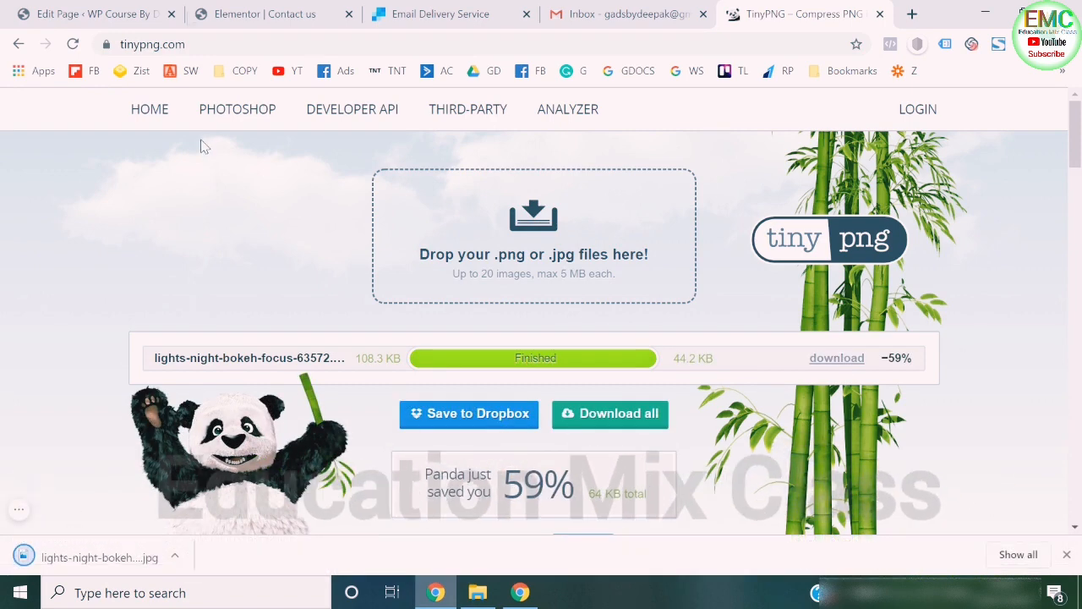
- Back in Elementor, give the new section a Classic background and upload the compressed photo lights-night-bokeh-focus-63572 (1) as its image
click(93, 14)
click(264, 13)
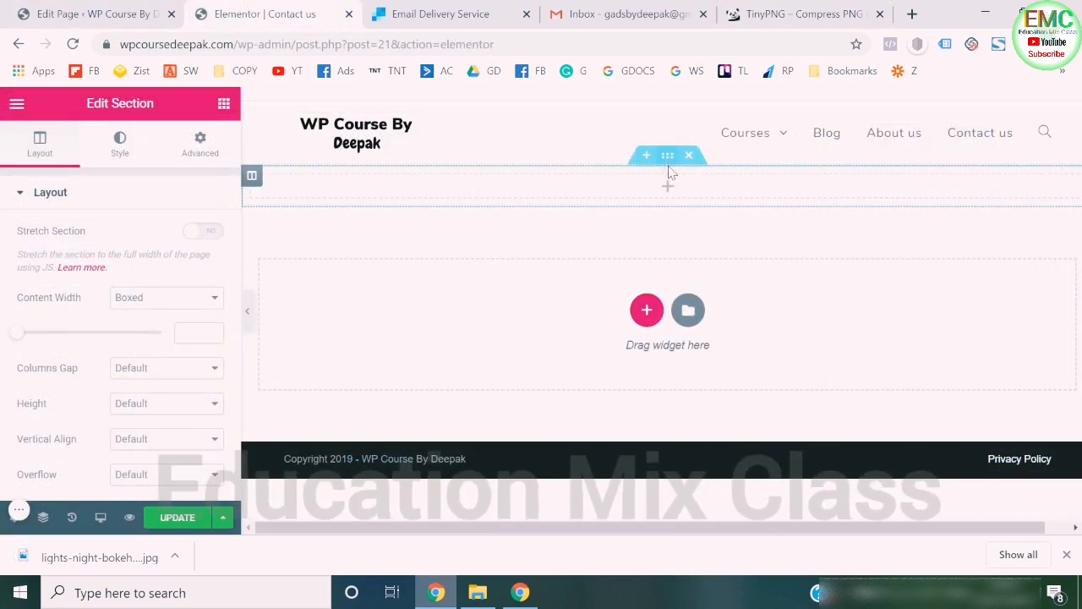
click(119, 152)
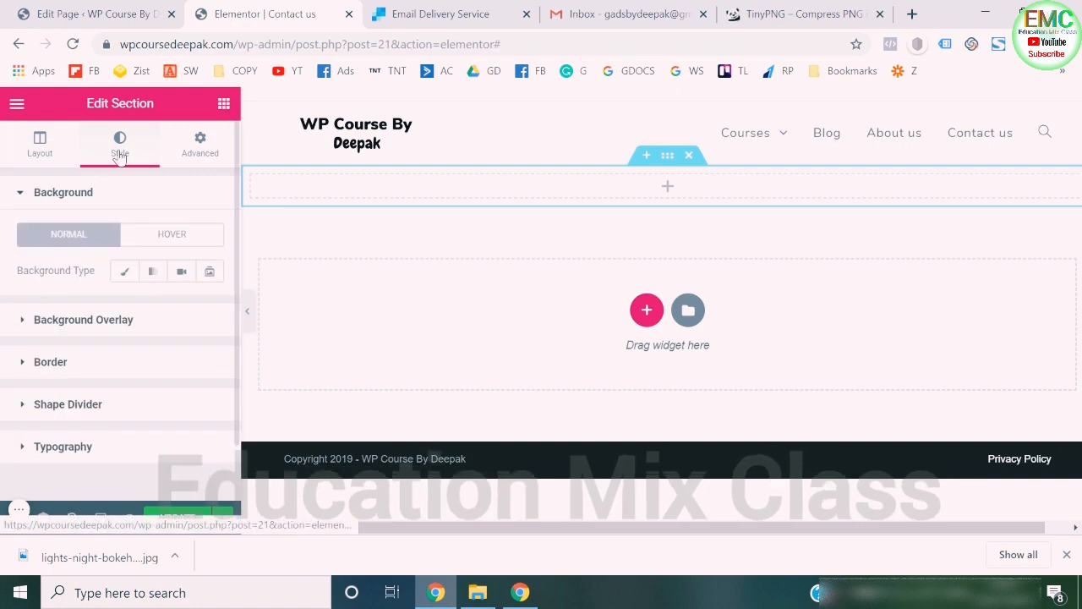
click(123, 271)
click(118, 389)
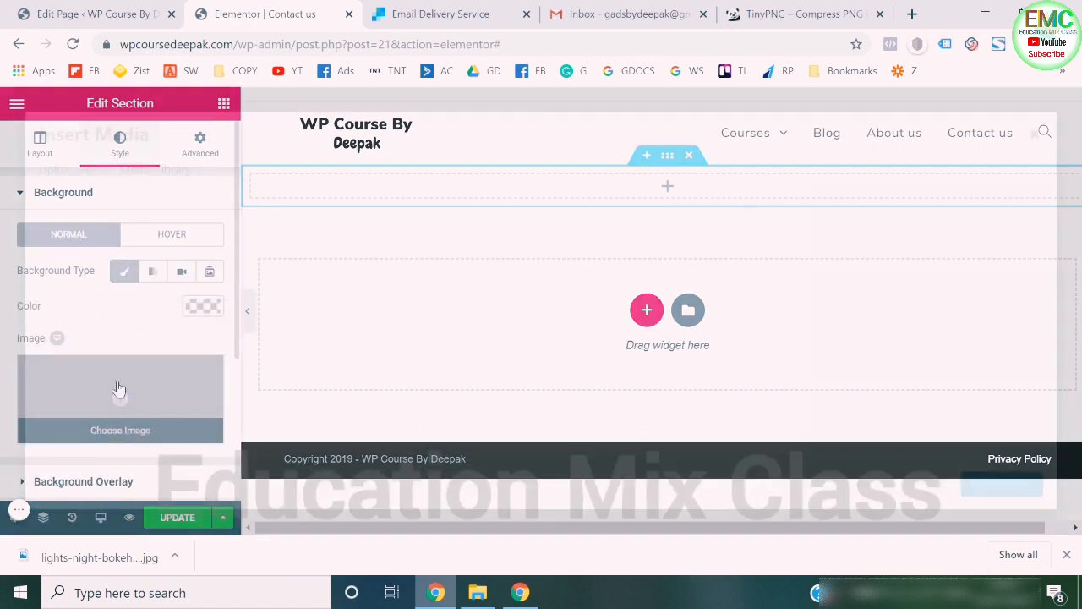
click(76, 182)
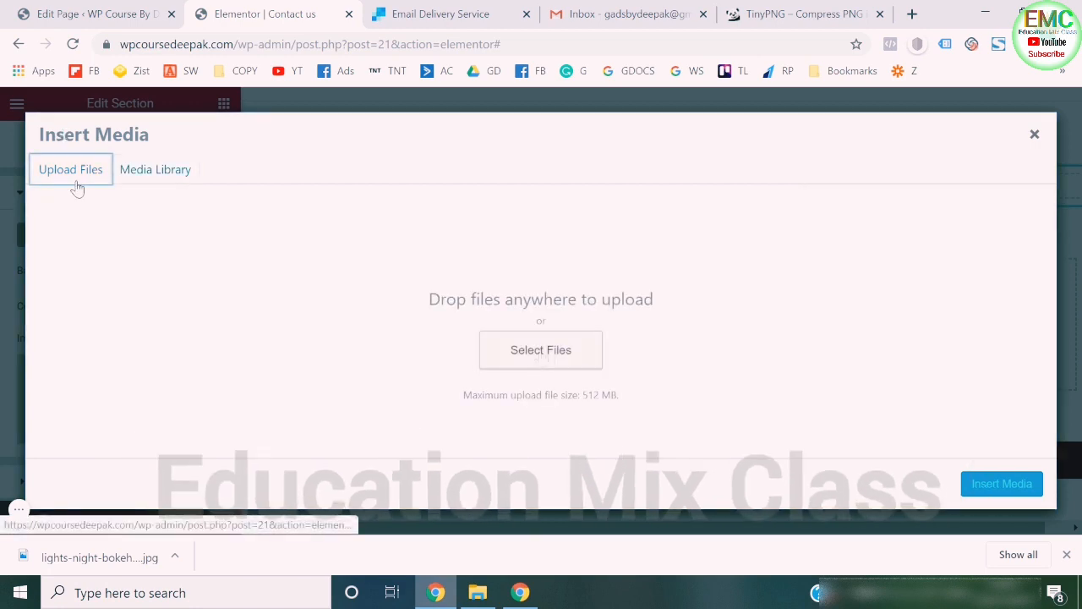
click(541, 351)
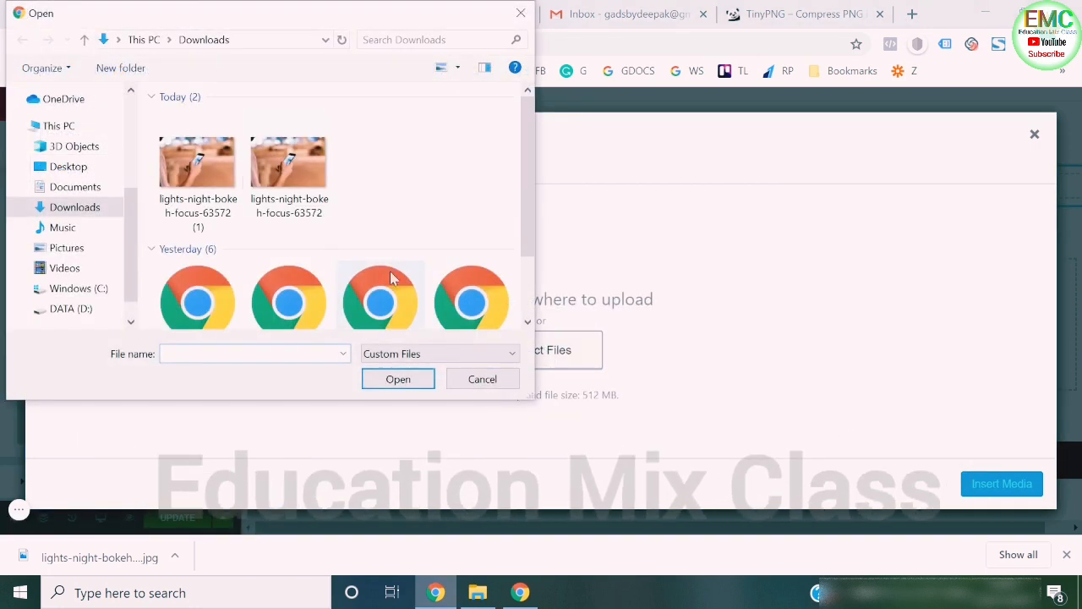
double_click(221, 200)
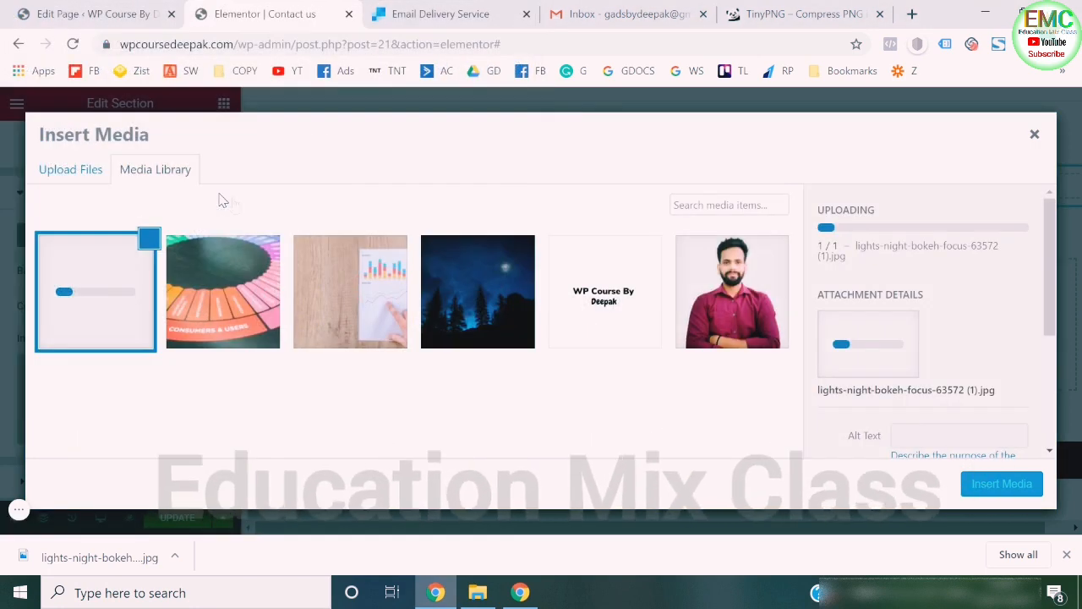
click(997, 490)
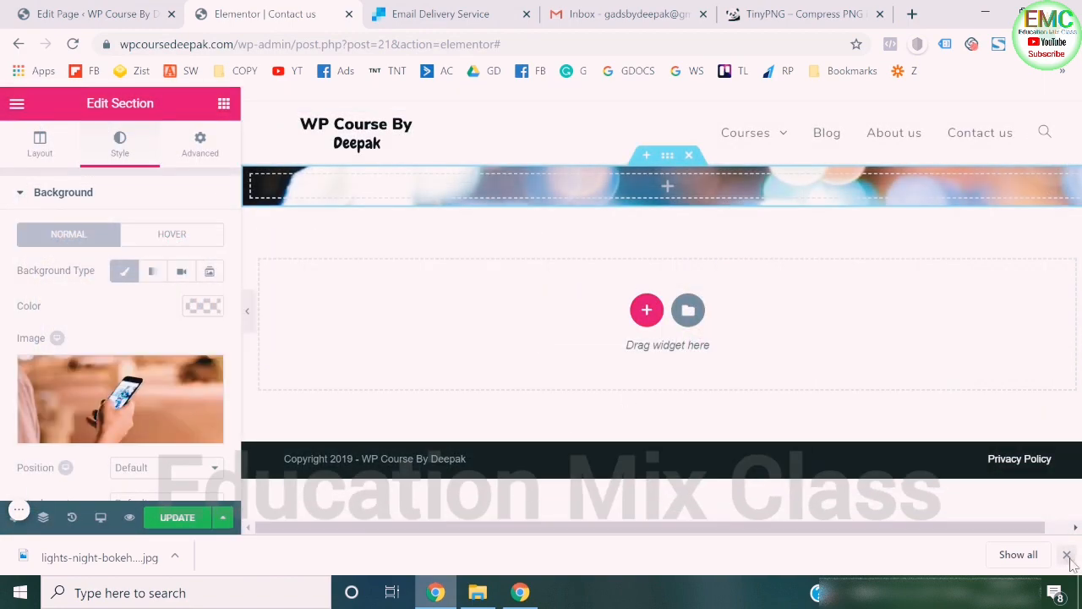
- Set the section's background image size to Cover
scroll(152, 420, down, 2)
click(180, 359)
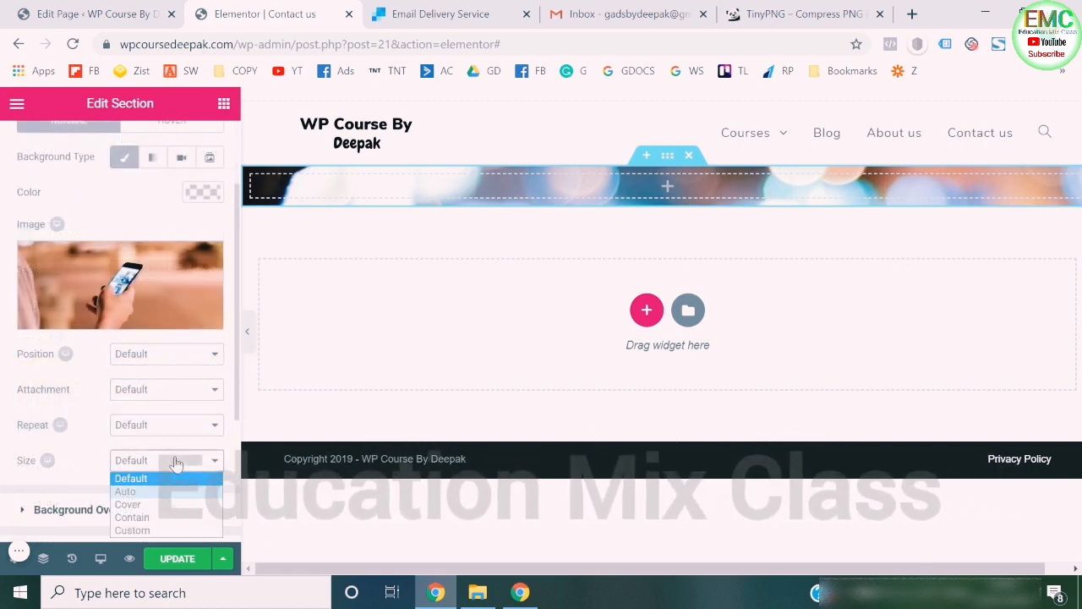
click(168, 505)
- Set the section's height to Fit To Screen in its layout settings
scroll(110, 338, up, 3)
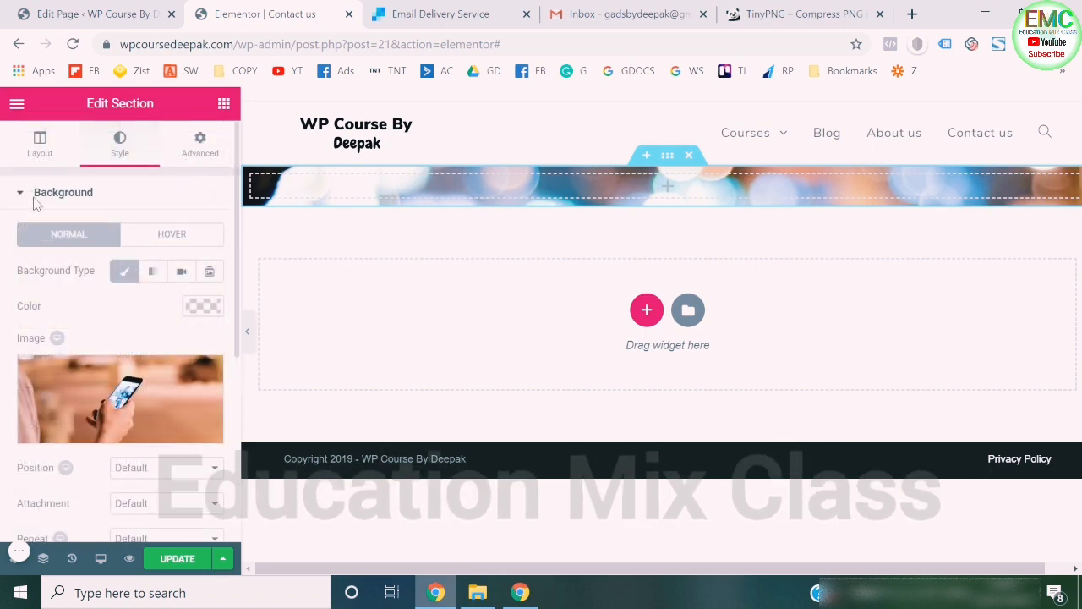
click(40, 145)
scroll(158, 236, down, 3)
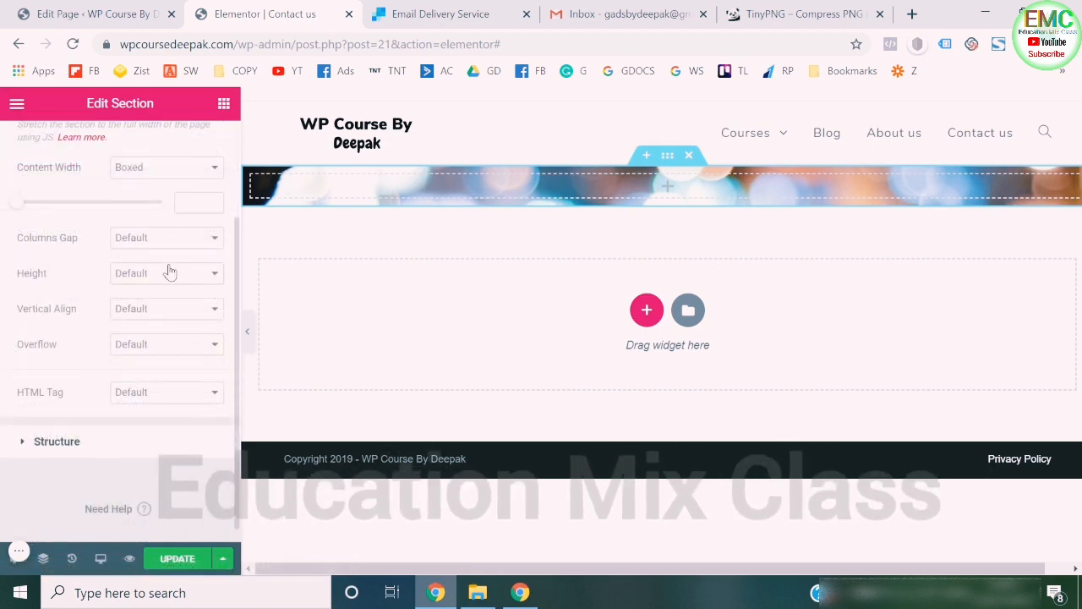
click(170, 272)
click(167, 308)
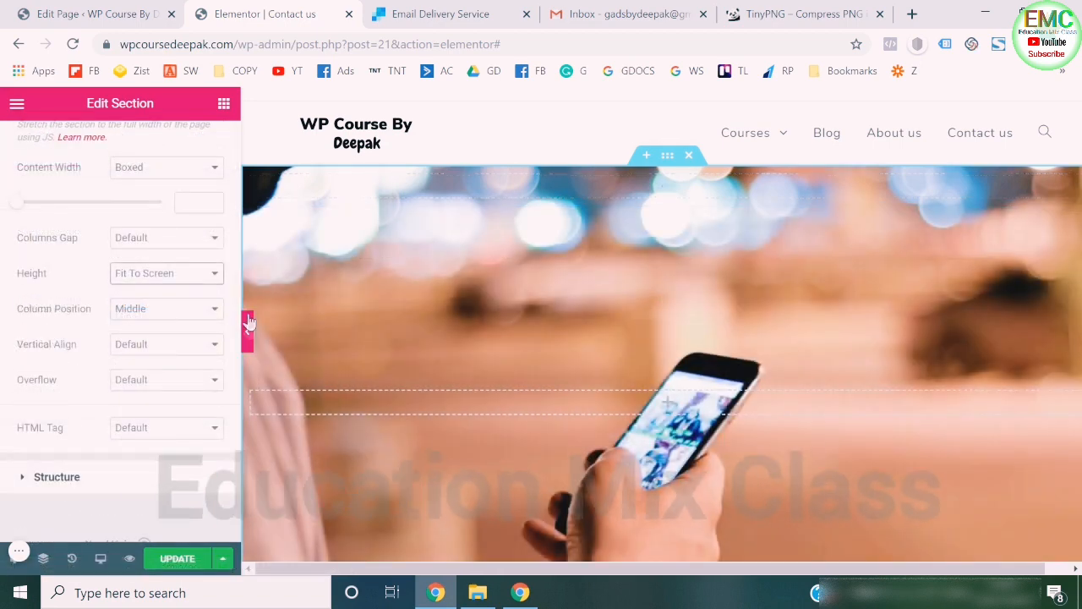
- Set the photo section's height to Min Height and its minimum height to about 324 px
click(248, 328)
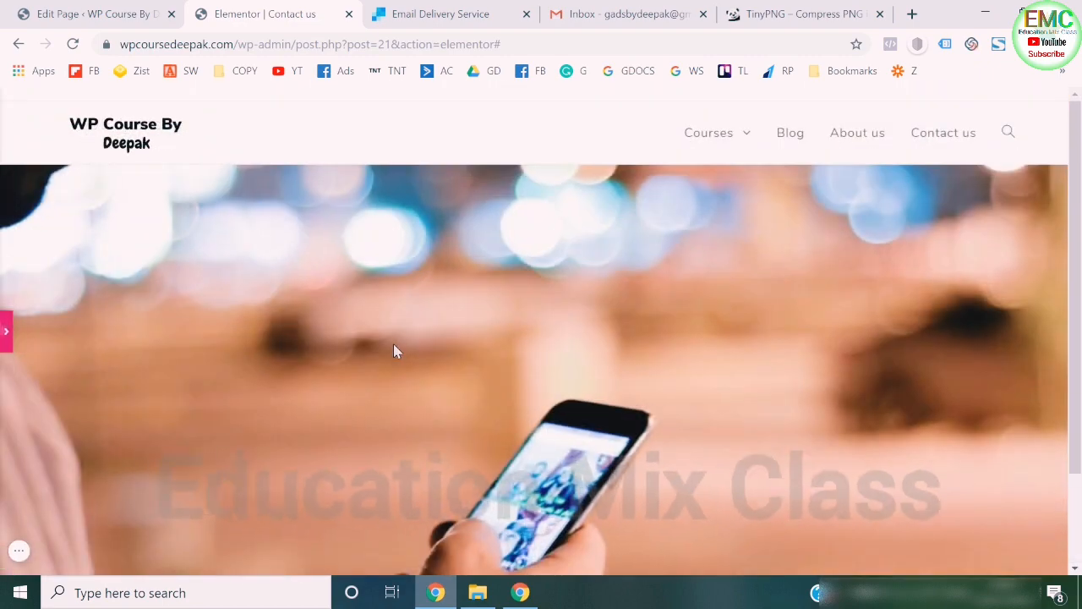
click(15, 330)
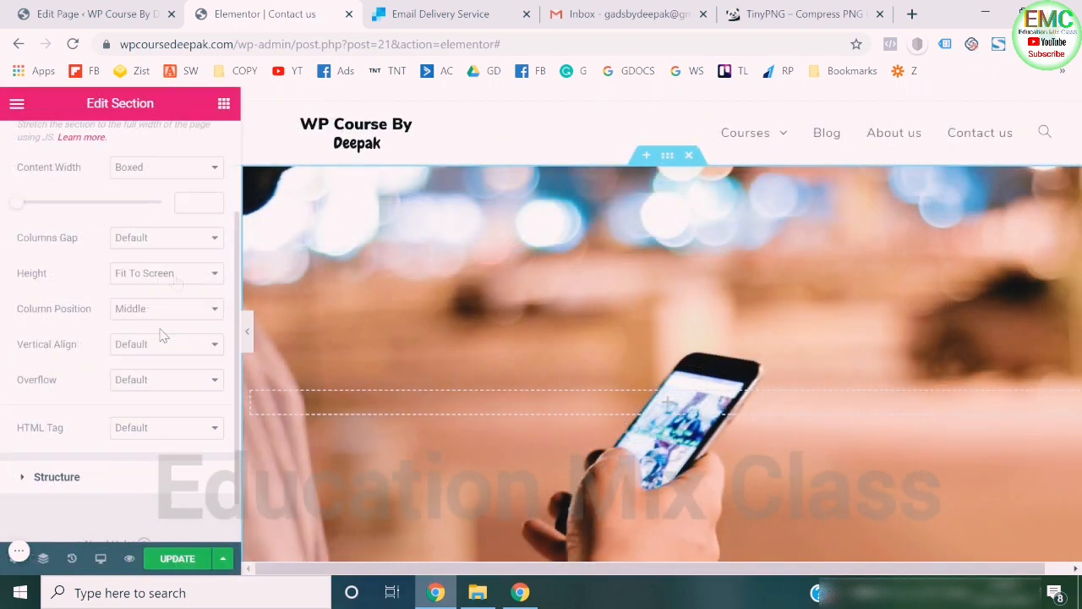
click(172, 274)
click(161, 317)
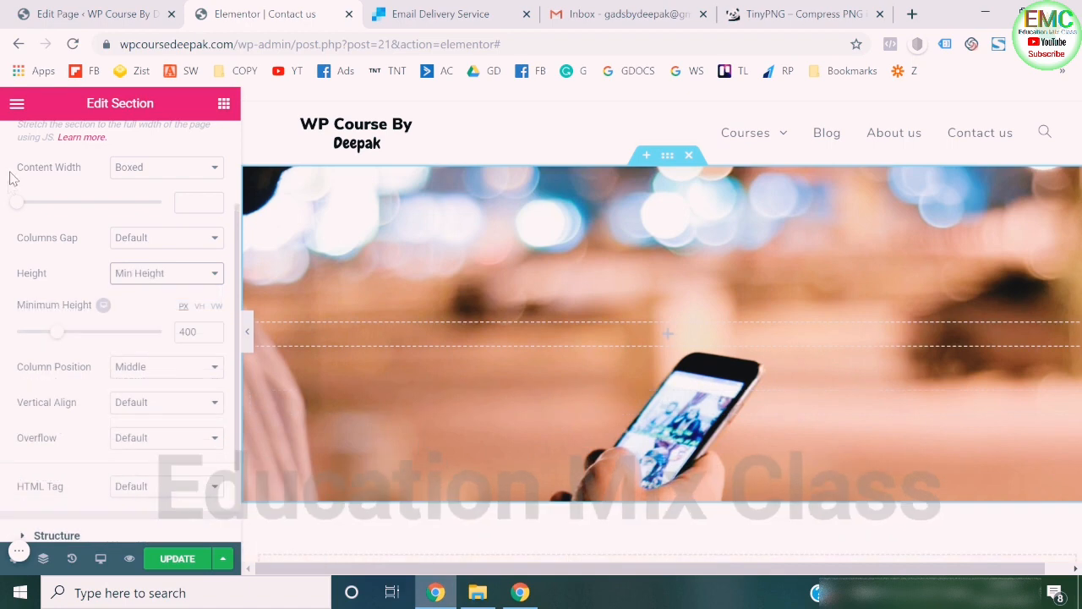
drag(58, 336, 48, 338)
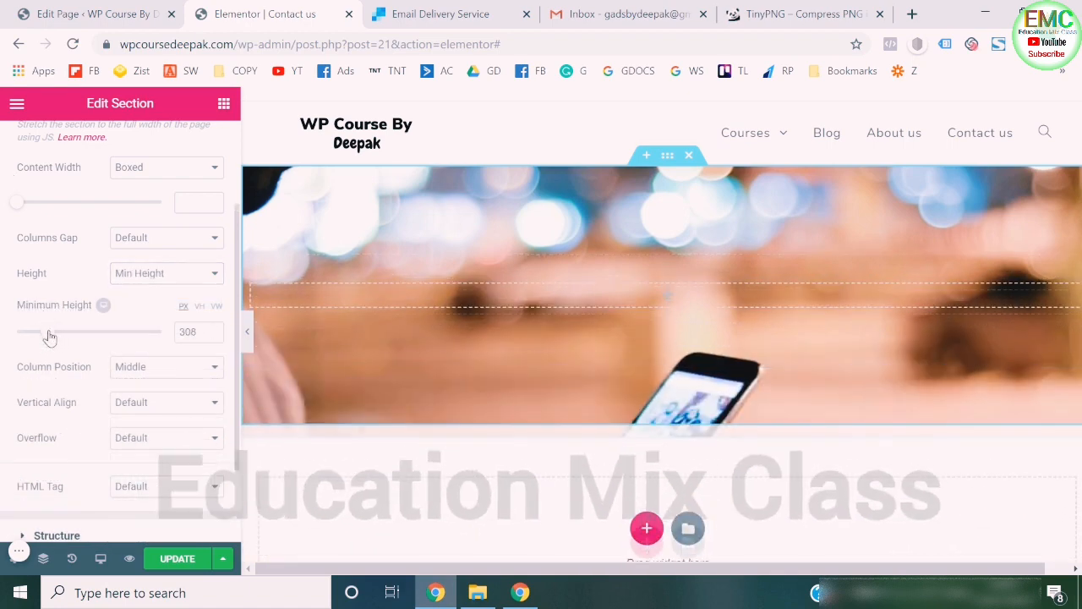
- Set the position of the section's background image to Center Center
scroll(118, 220, up, 3)
click(120, 150)
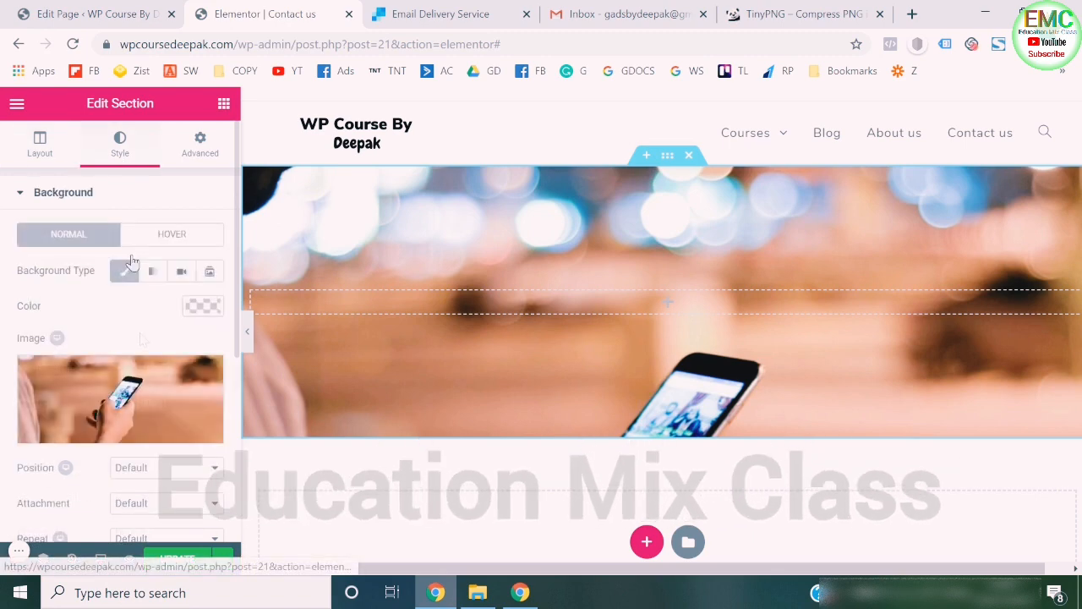
scroll(148, 321, down, 3)
click(173, 252)
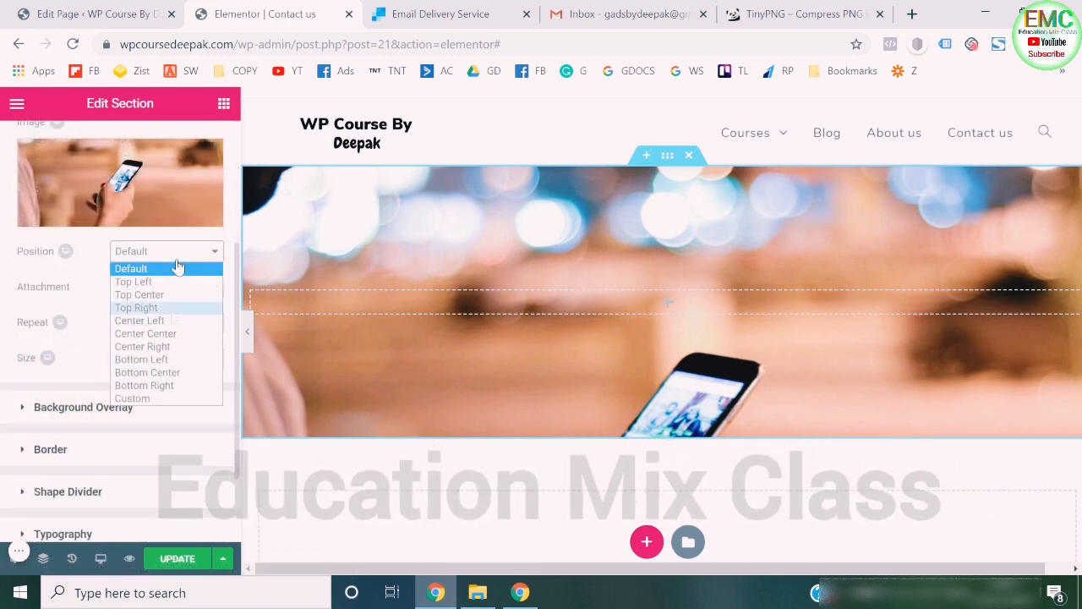
click(170, 323)
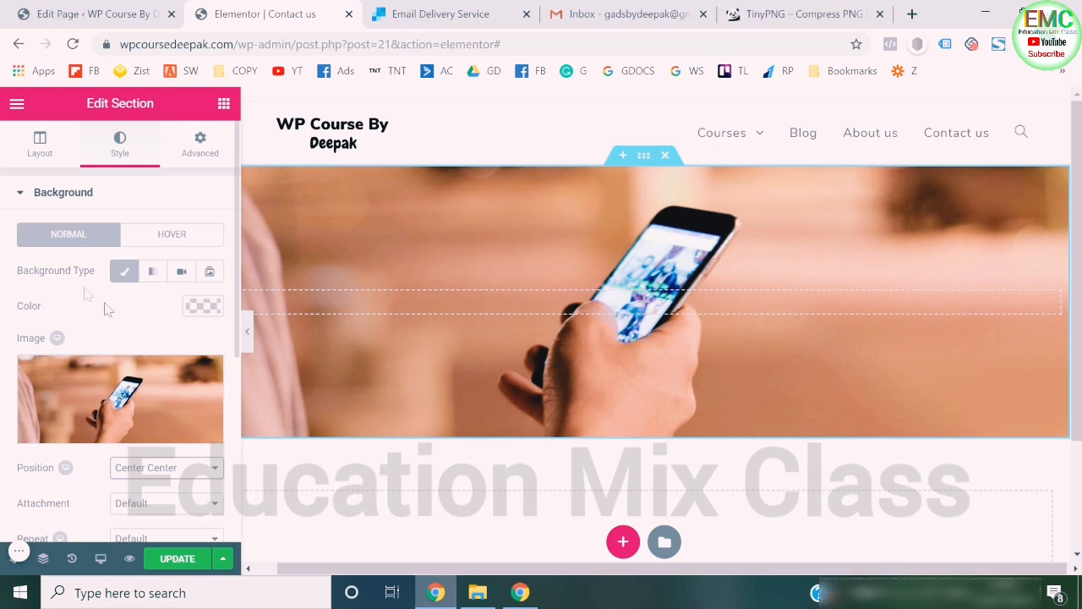
scroll(104, 302, down, 4)
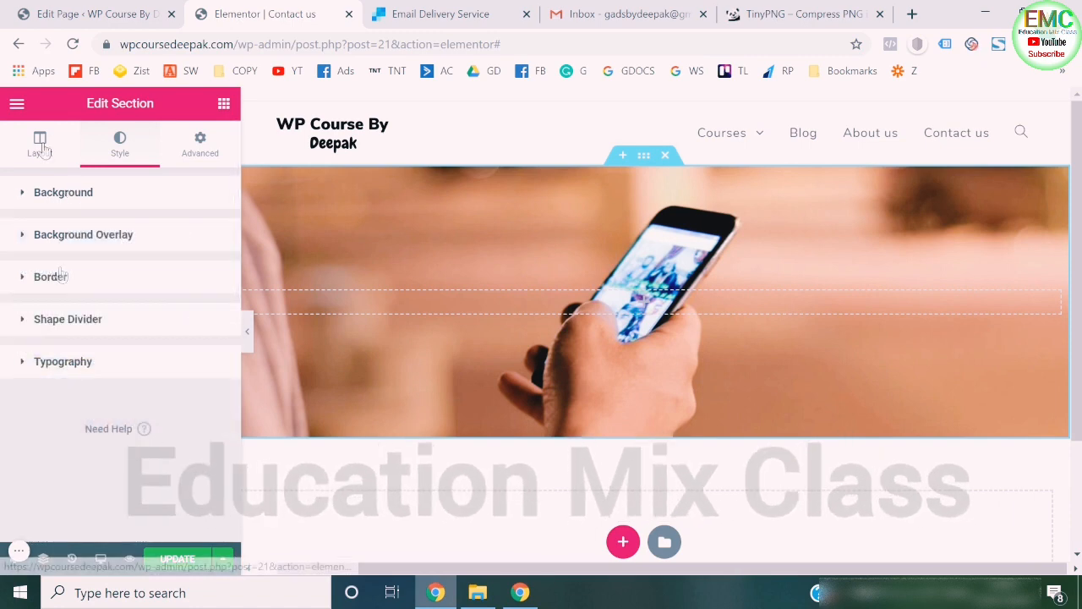
click(40, 144)
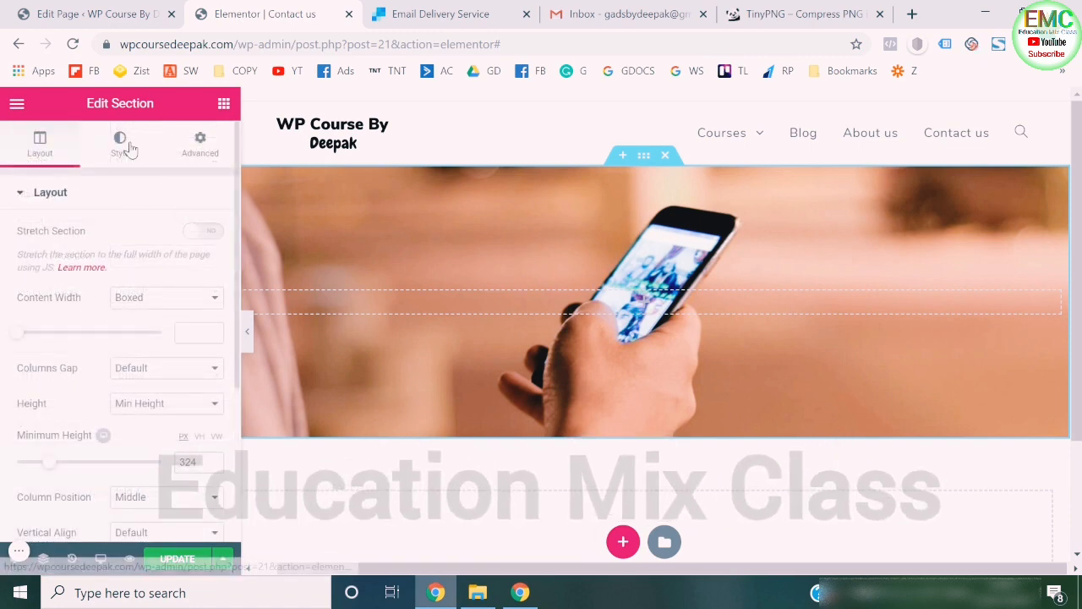
click(126, 148)
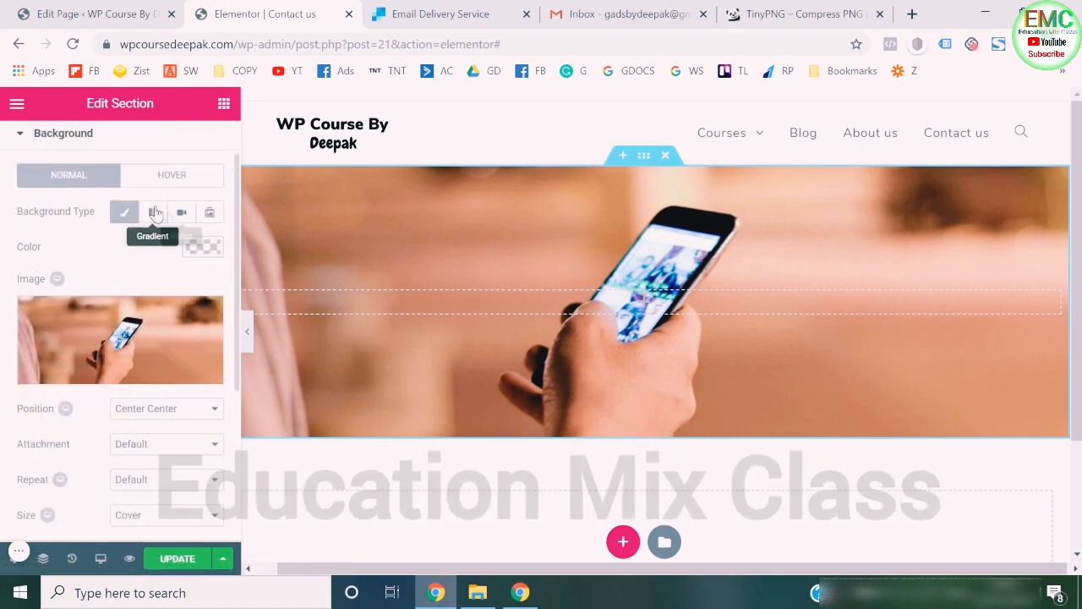
- Give the photo section a Classic background overlay in black with the color's opacity lowered to 0.74
scroll(110, 313, down, 3)
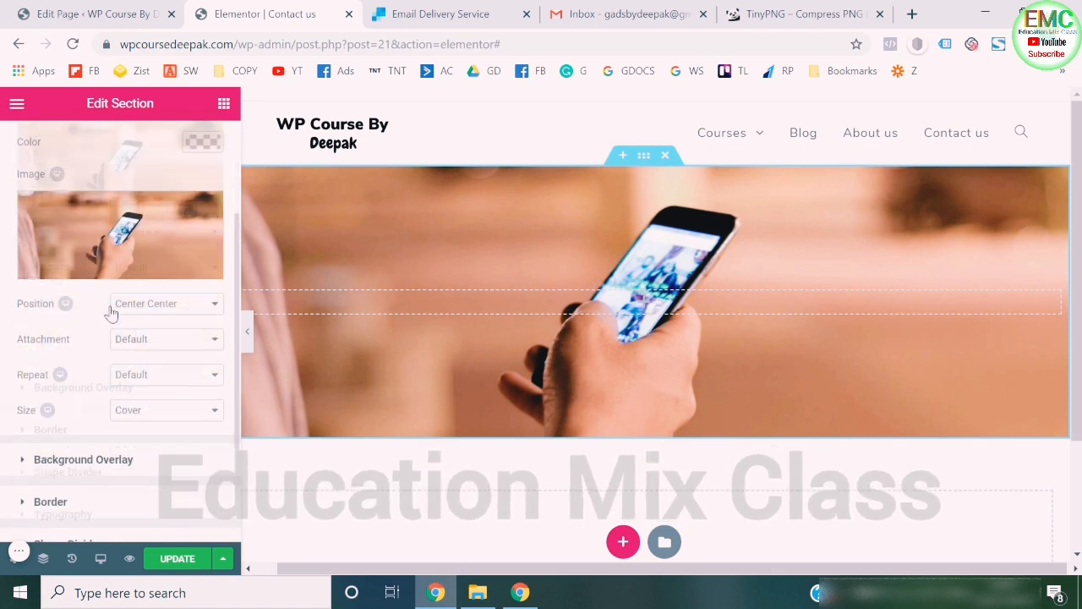
scroll(79, 381, down, 3)
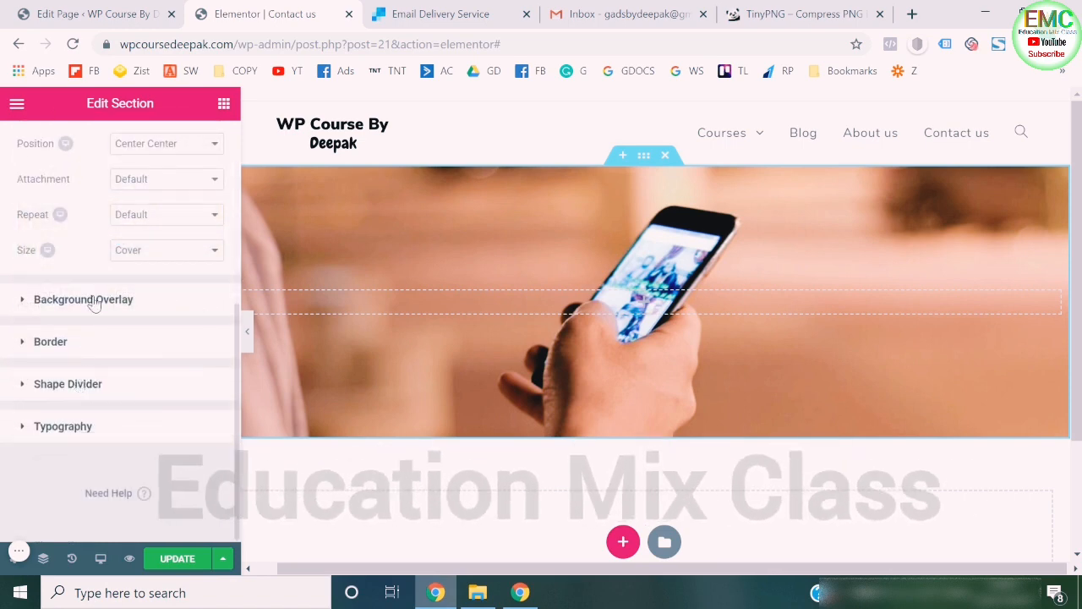
click(95, 301)
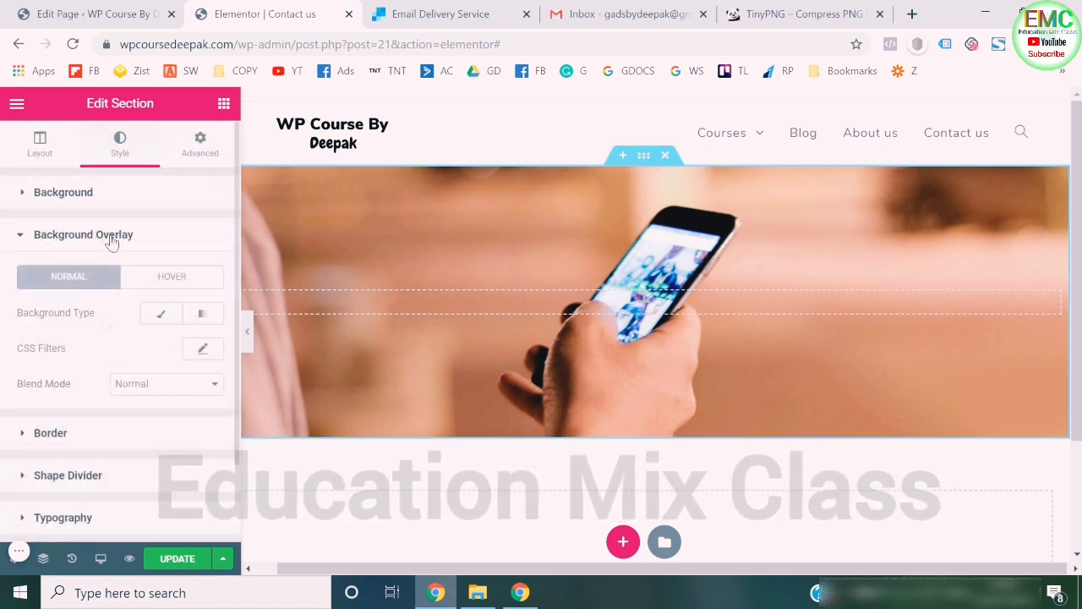
scroll(111, 253, down, 1)
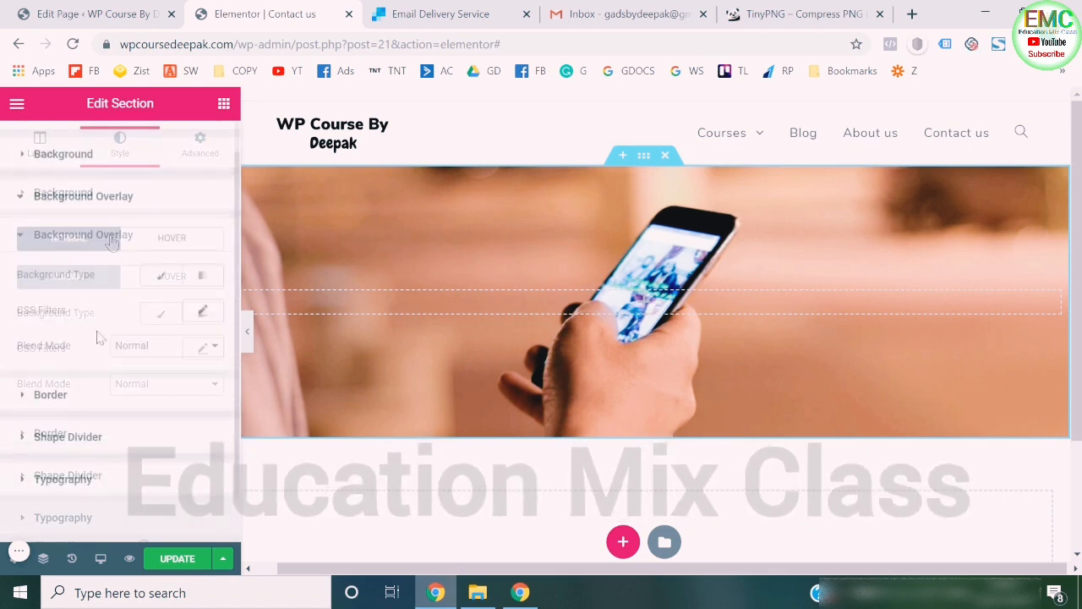
click(163, 278)
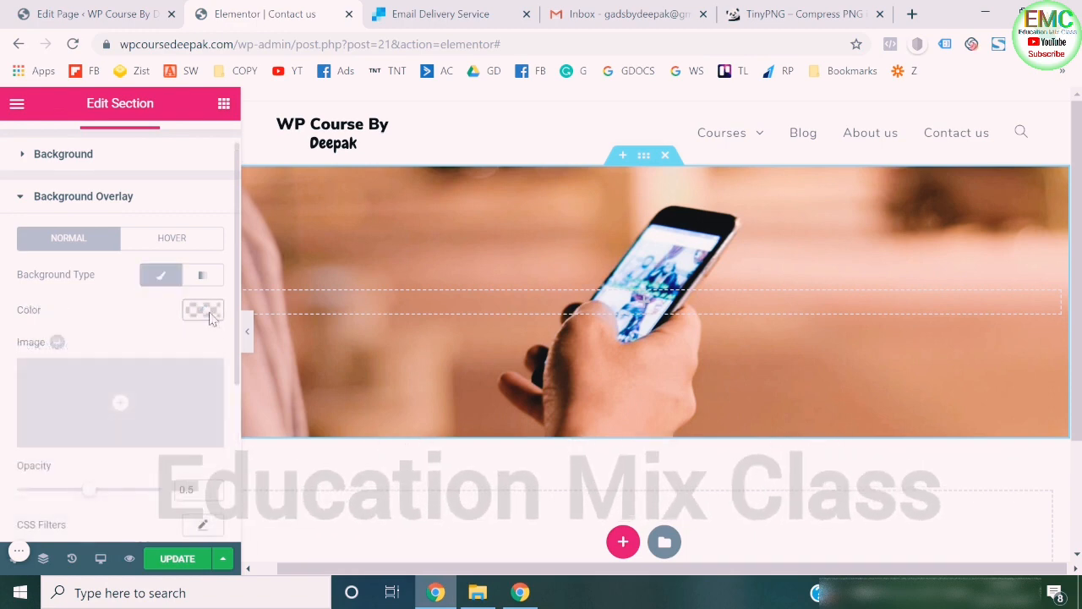
click(204, 310)
click(146, 497)
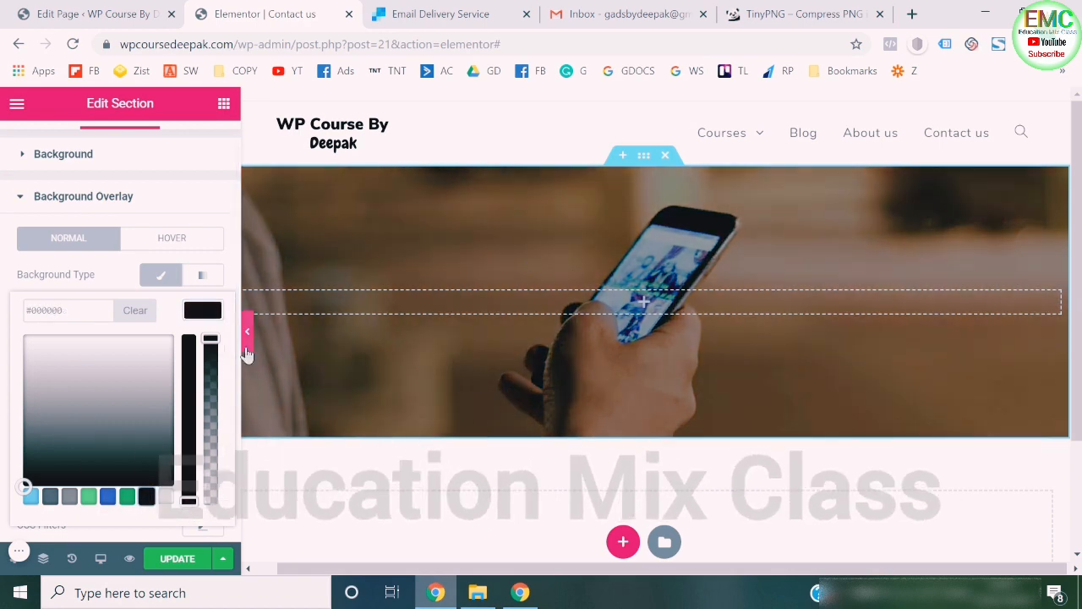
drag(211, 340, 212, 382)
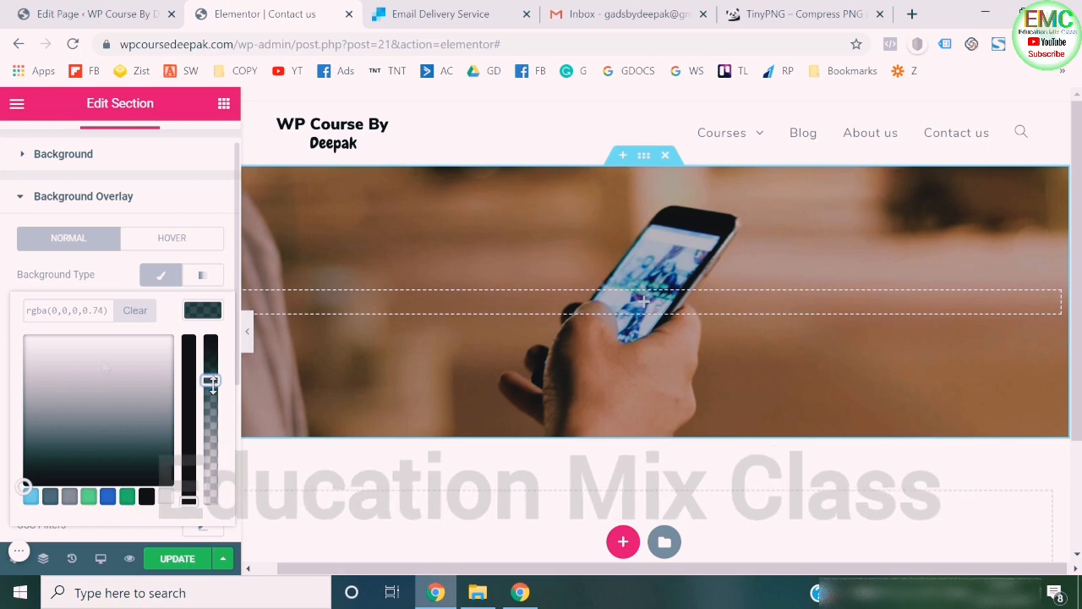
click(2, 316)
click(68, 198)
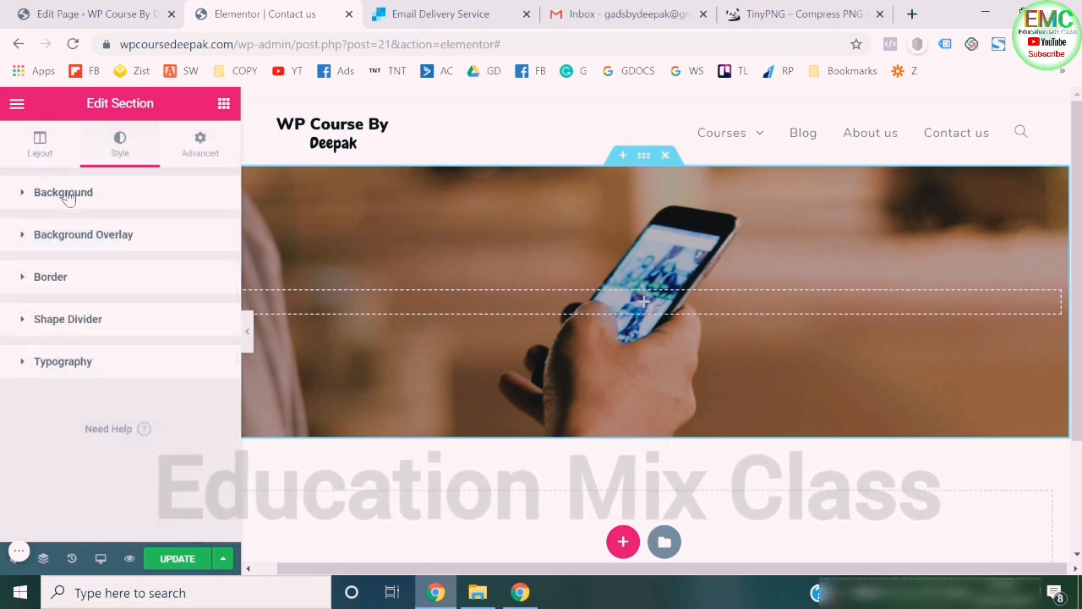
- Add a centered Heading widget titled "Need Help?" to the photo section
click(223, 105)
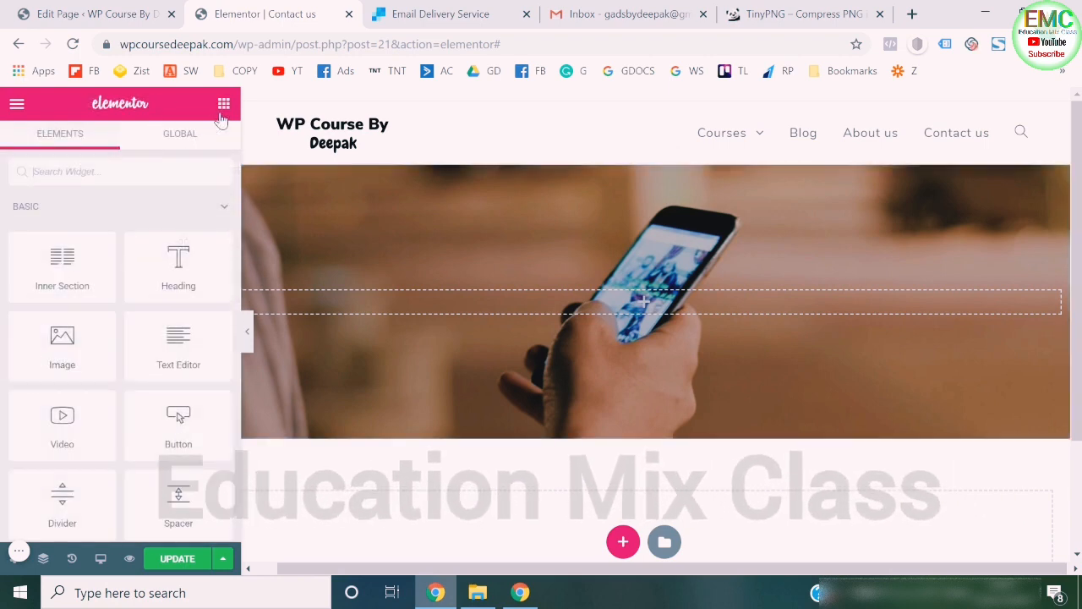
drag(171, 276, 527, 300)
text(NJe)
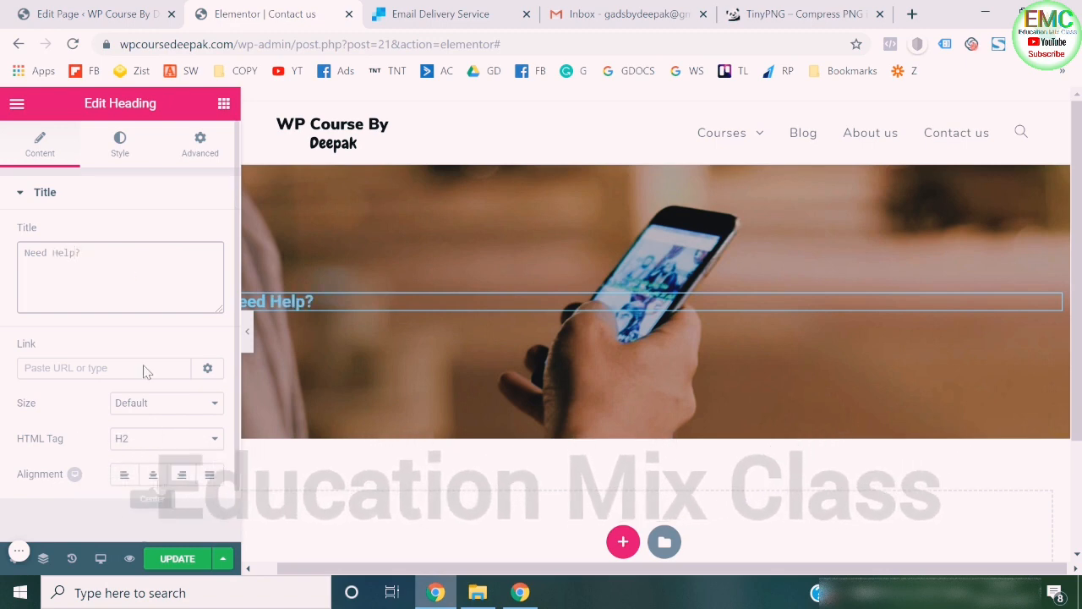
- Style the "Need Help?" heading with the Nunito font, white text and a much larger size
click(119, 146)
click(204, 271)
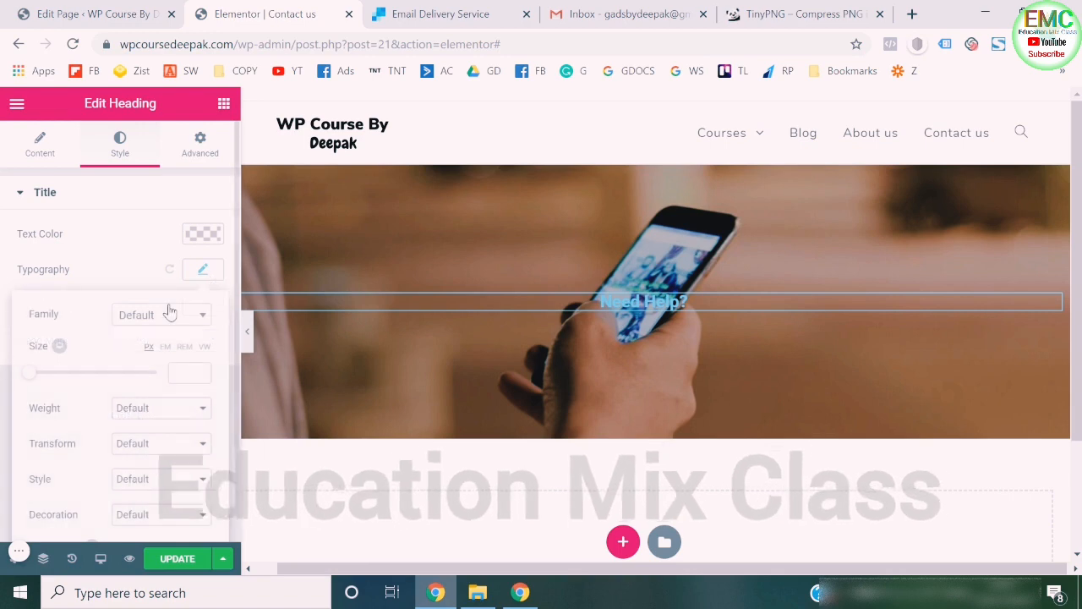
click(153, 385)
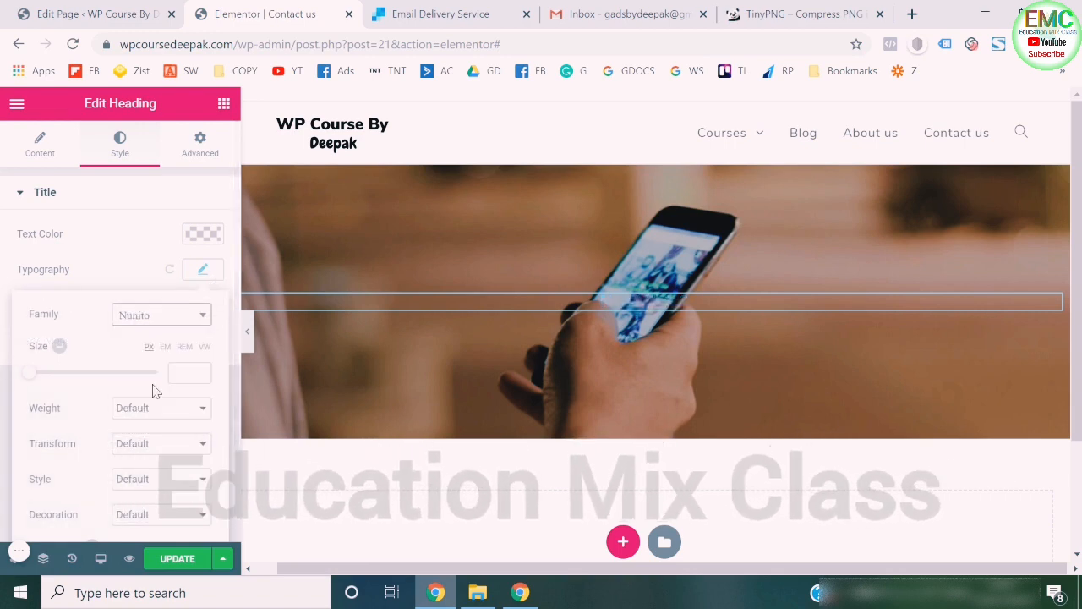
click(207, 235)
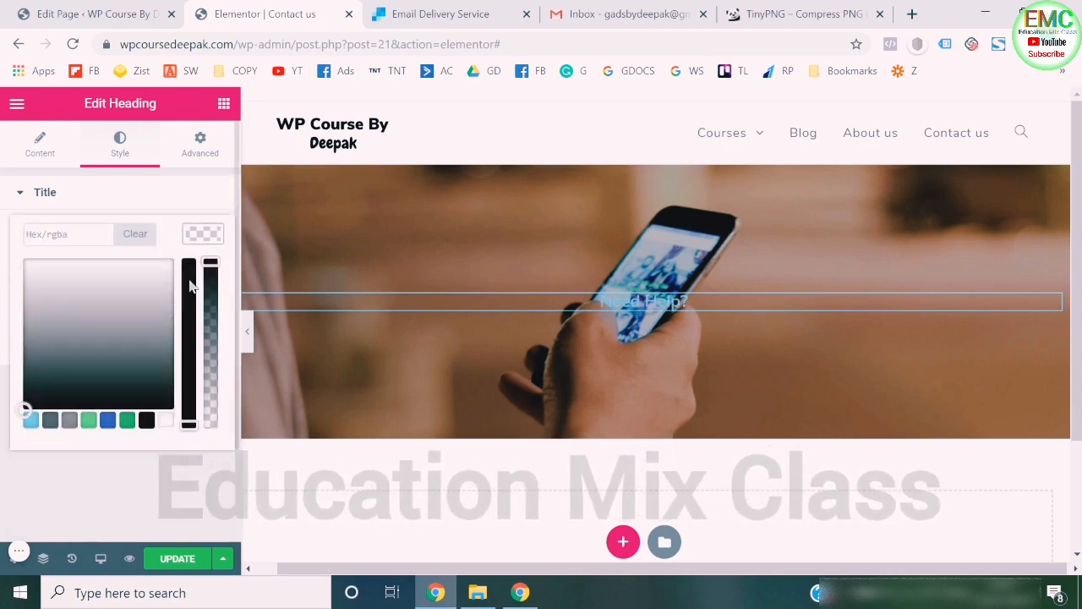
click(166, 425)
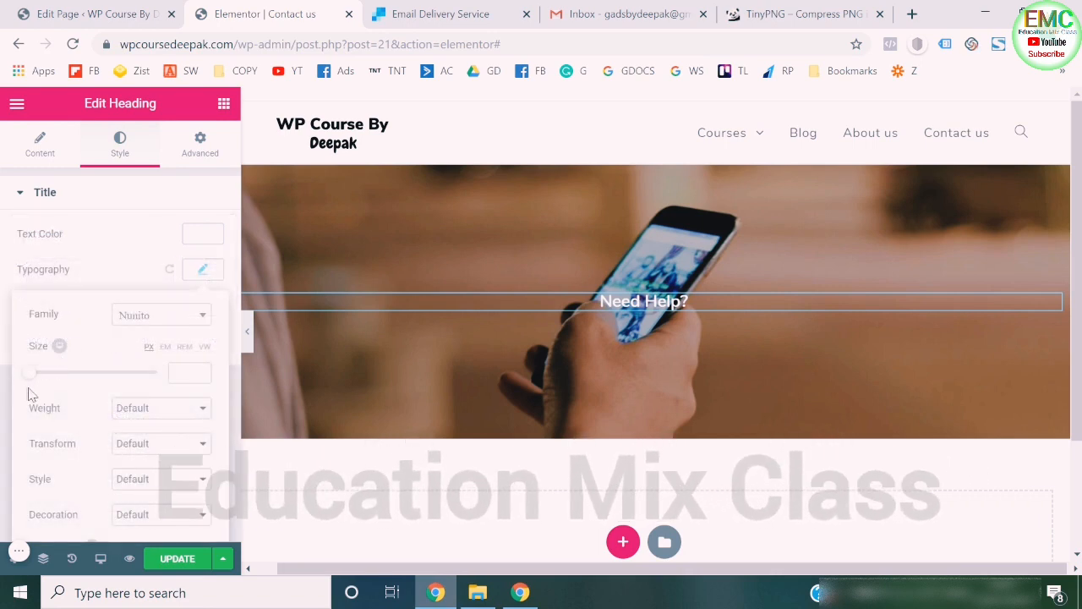
drag(32, 379, 82, 380)
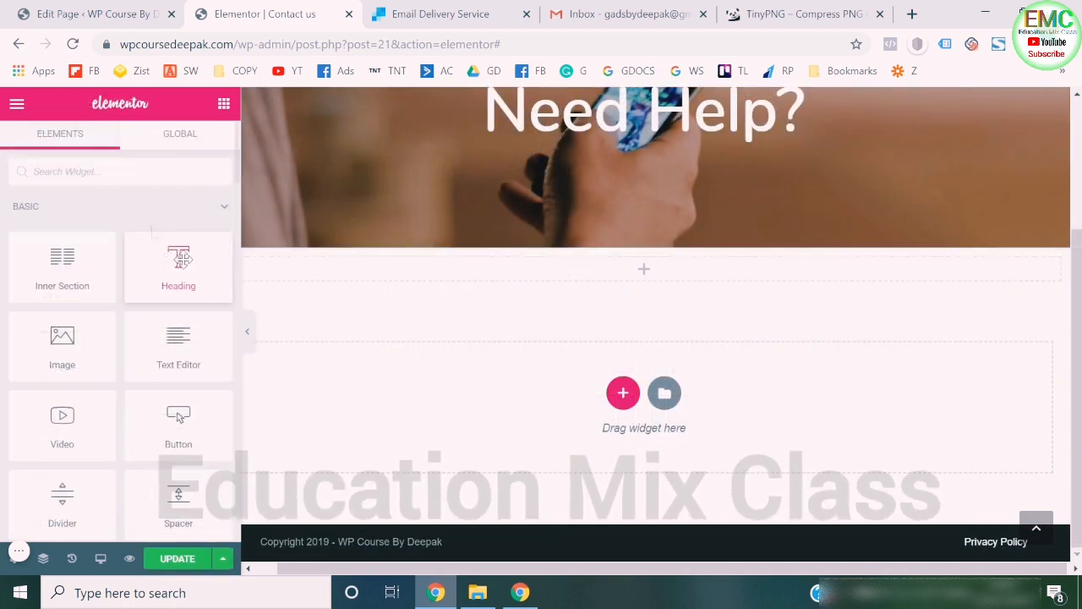
- Place an Inner Section in the empty section below the photo and add an Icon widget to its first column
drag(40, 297, 582, 285)
drag(588, 276, 588, 277)
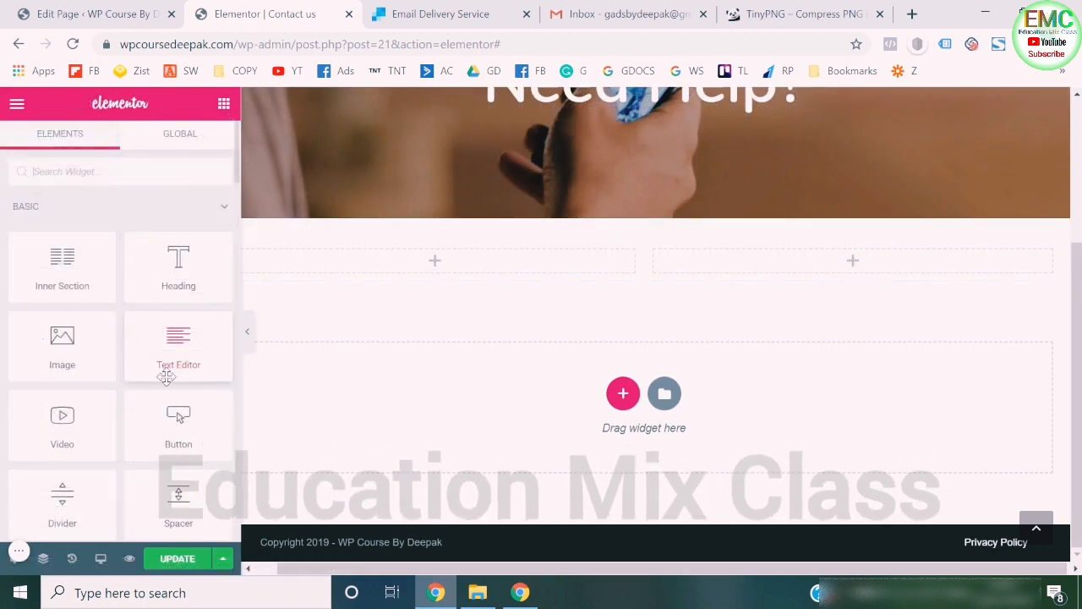
scroll(167, 377, down, 4)
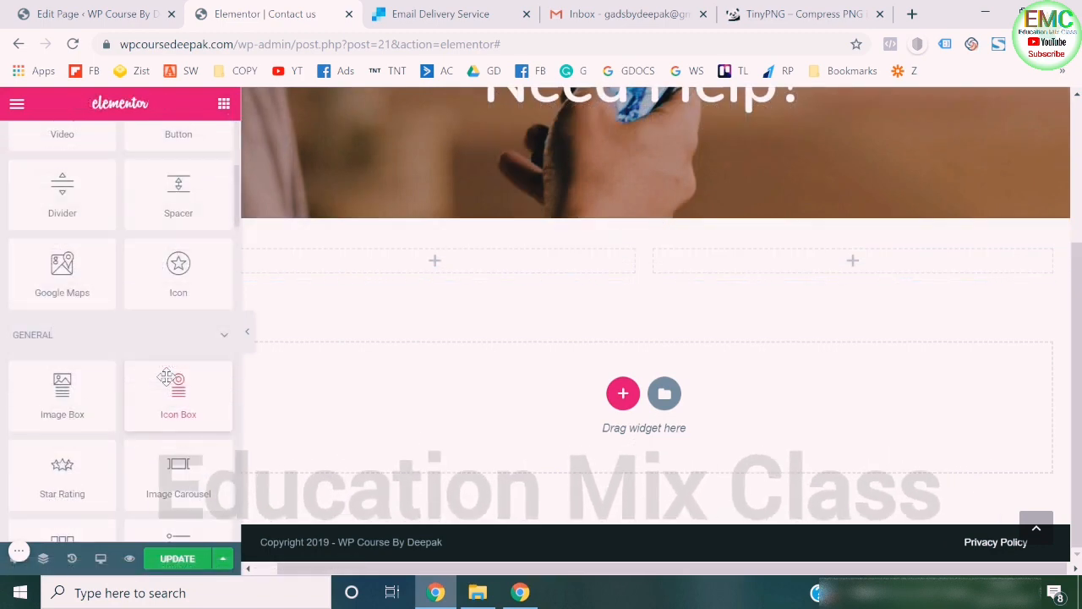
drag(167, 377, 362, 261)
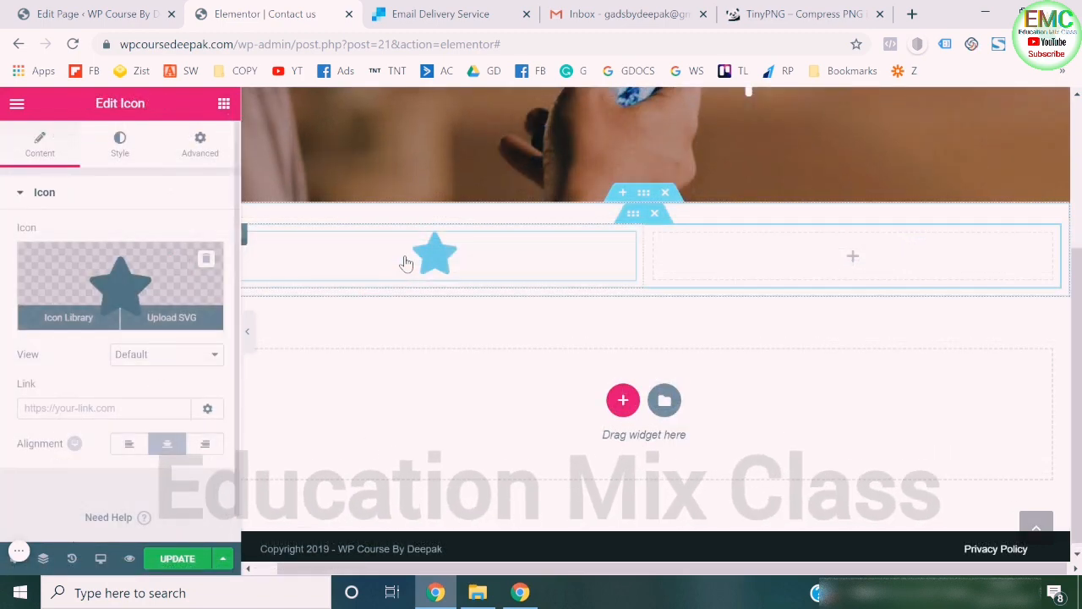
- Search the icon library for "ph" and replace the star with the handset-in-a-square phone icon
click(68, 328)
text(ph)
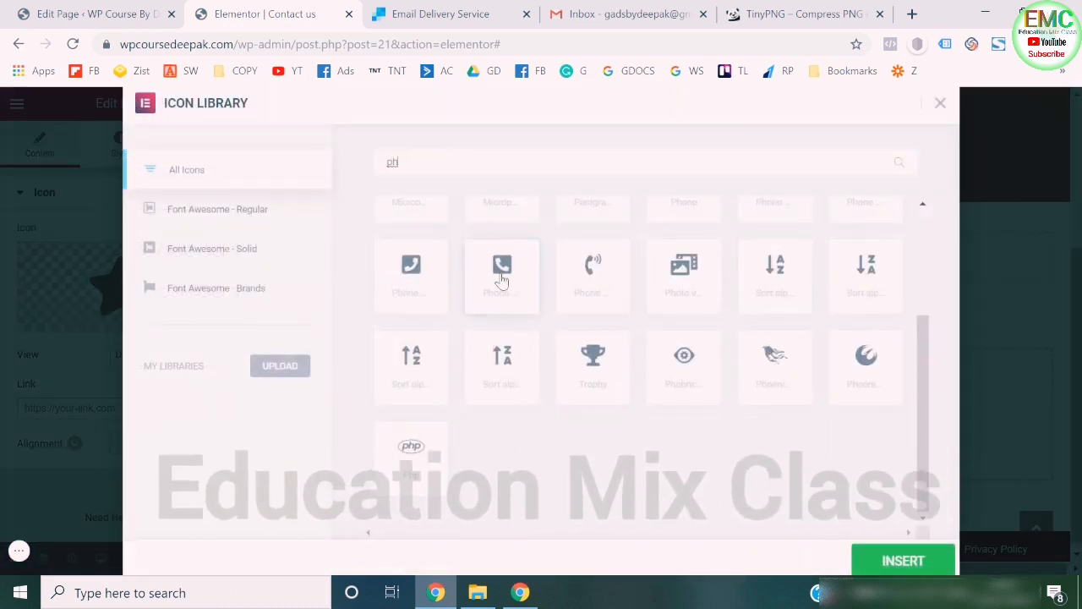
click(901, 562)
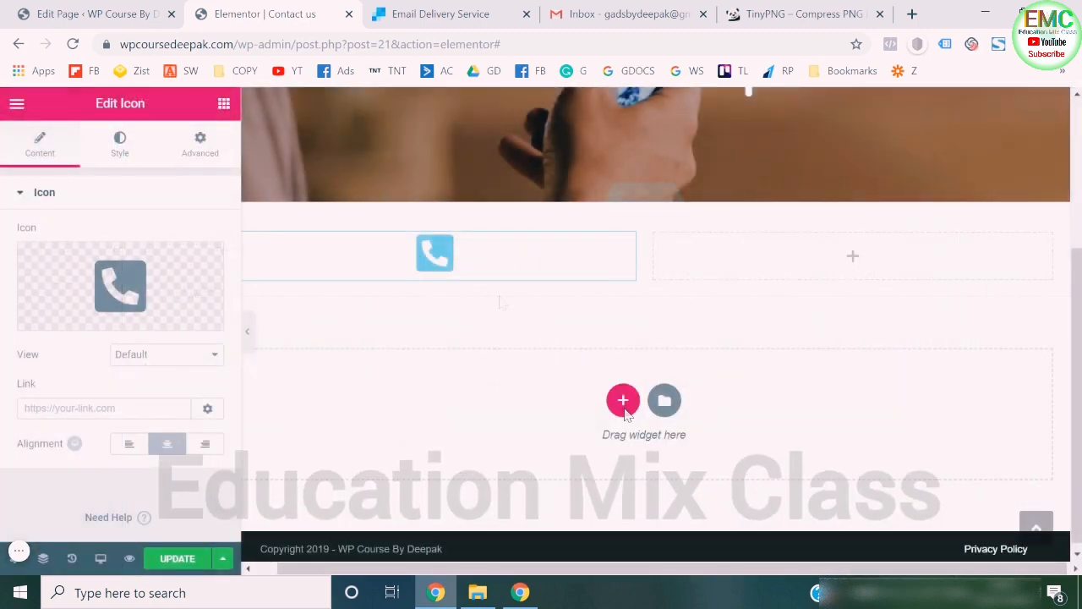
- Add a centered Heading widget below the phone icon with the contact phone number as its title
click(223, 104)
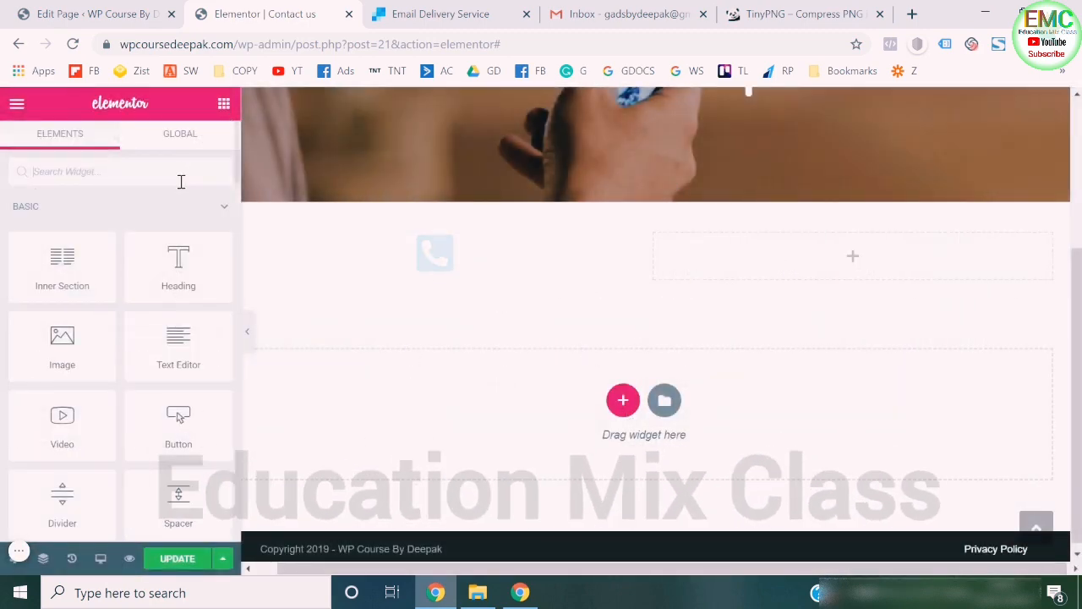
drag(178, 264, 418, 279)
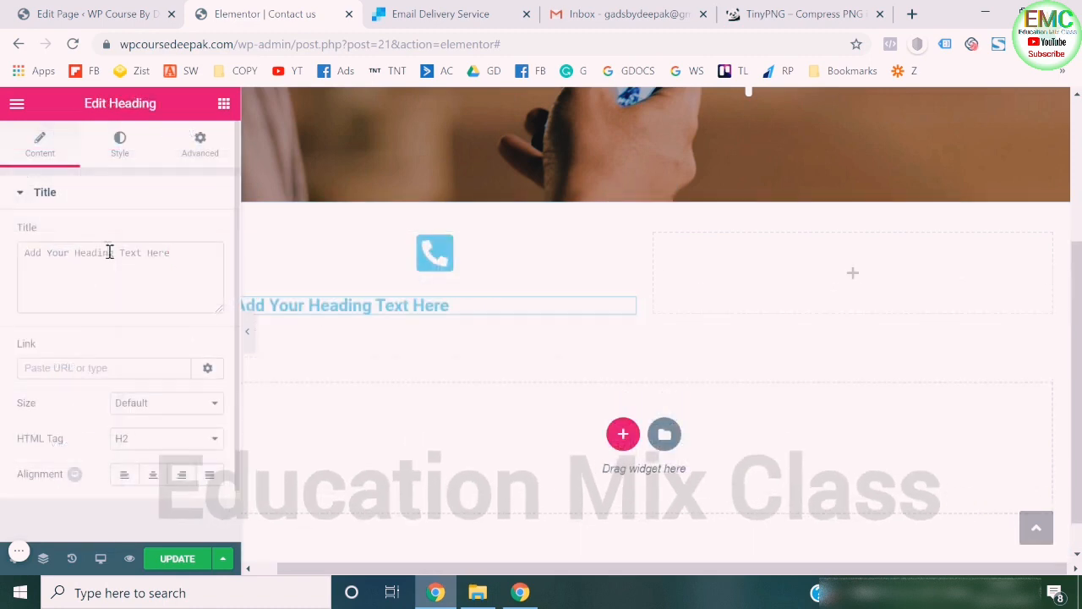
text(C)
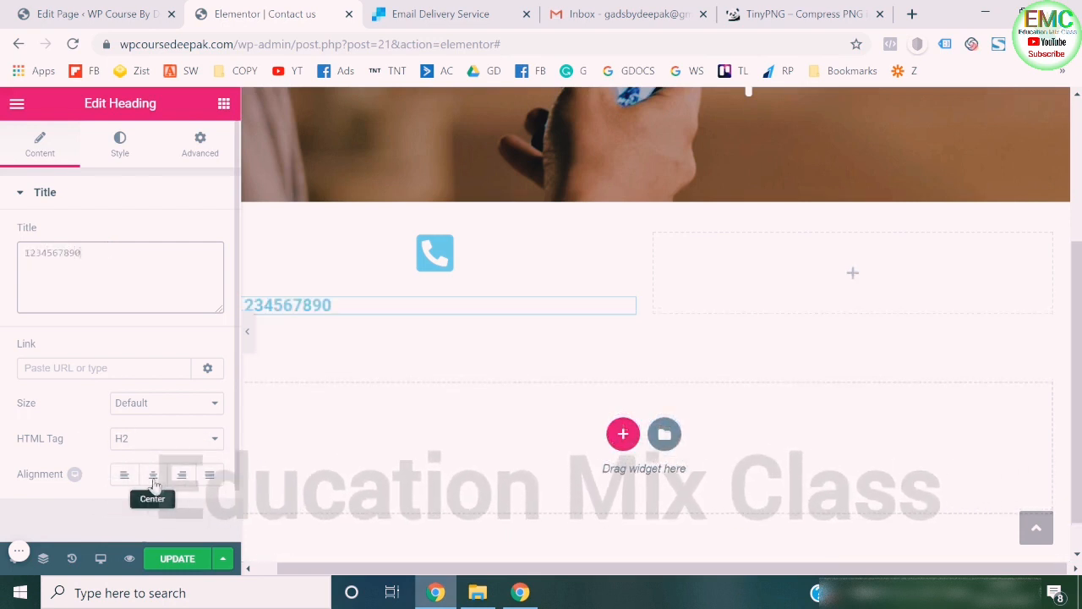
- Set the phone number heading's text color to black
click(120, 146)
click(210, 232)
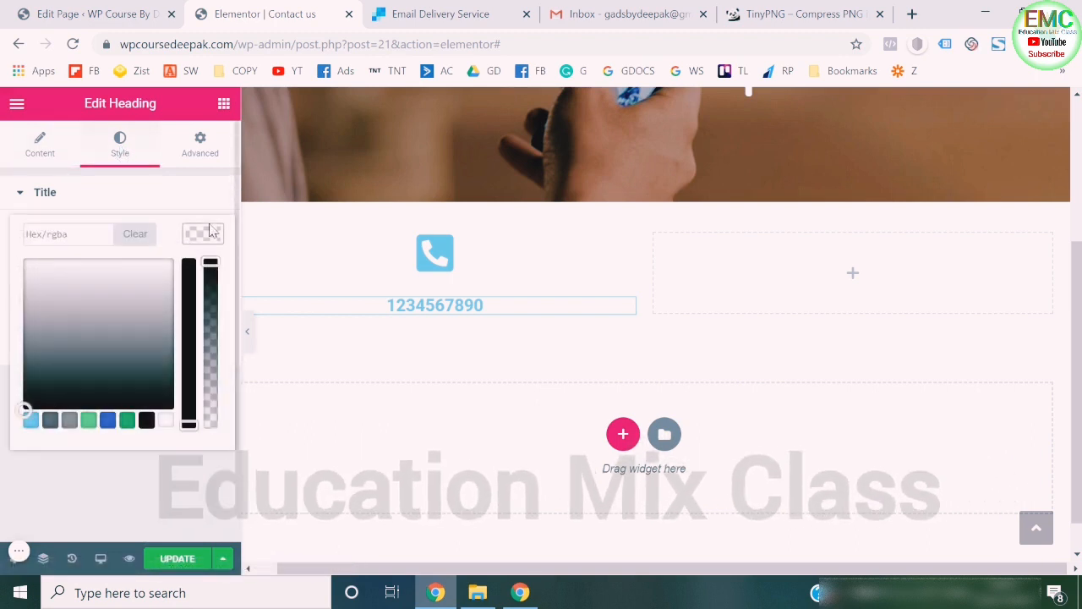
click(156, 488)
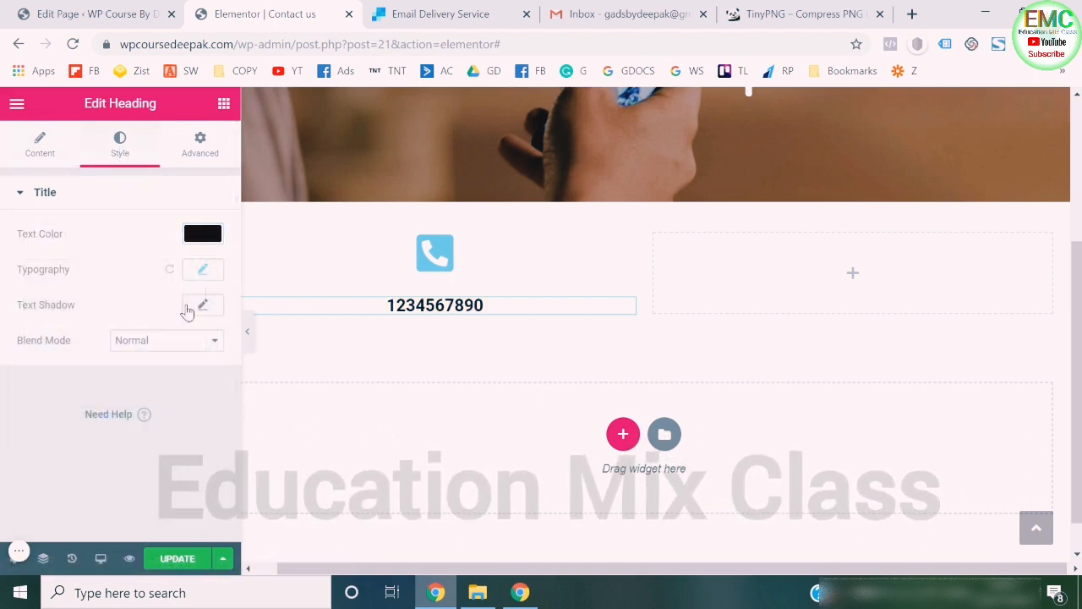
- Set the phone number heading's font family to Nunito
click(204, 271)
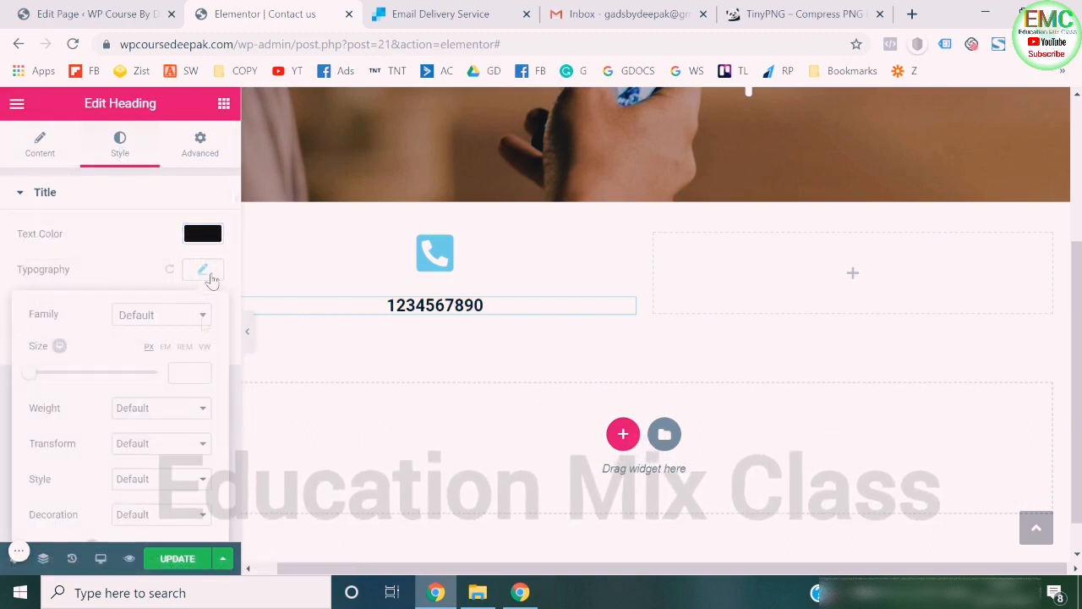
click(184, 321)
text(nun)
key(Return)
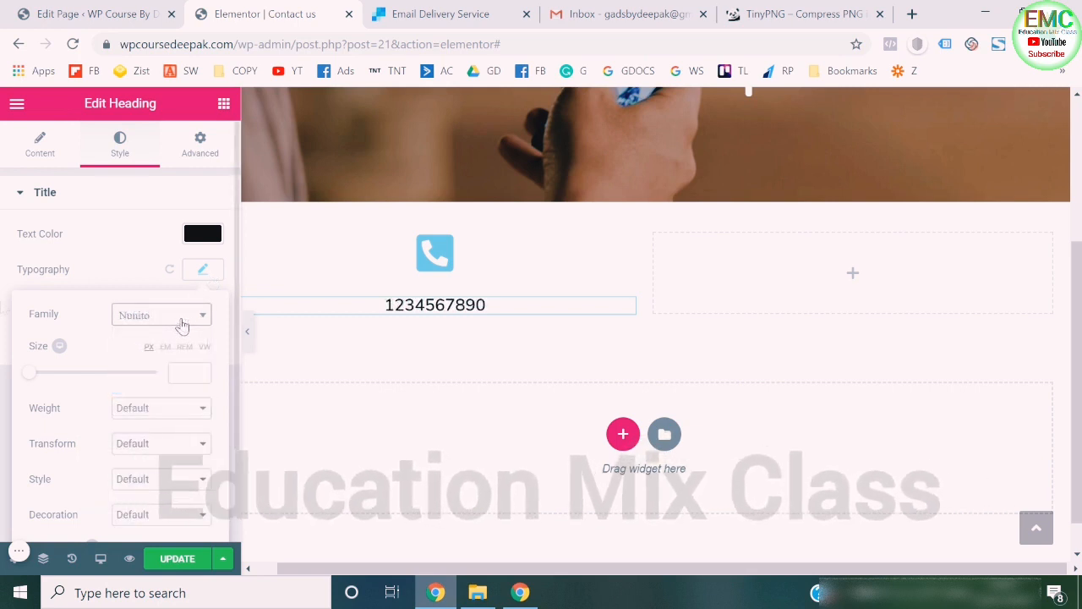
click(3, 307)
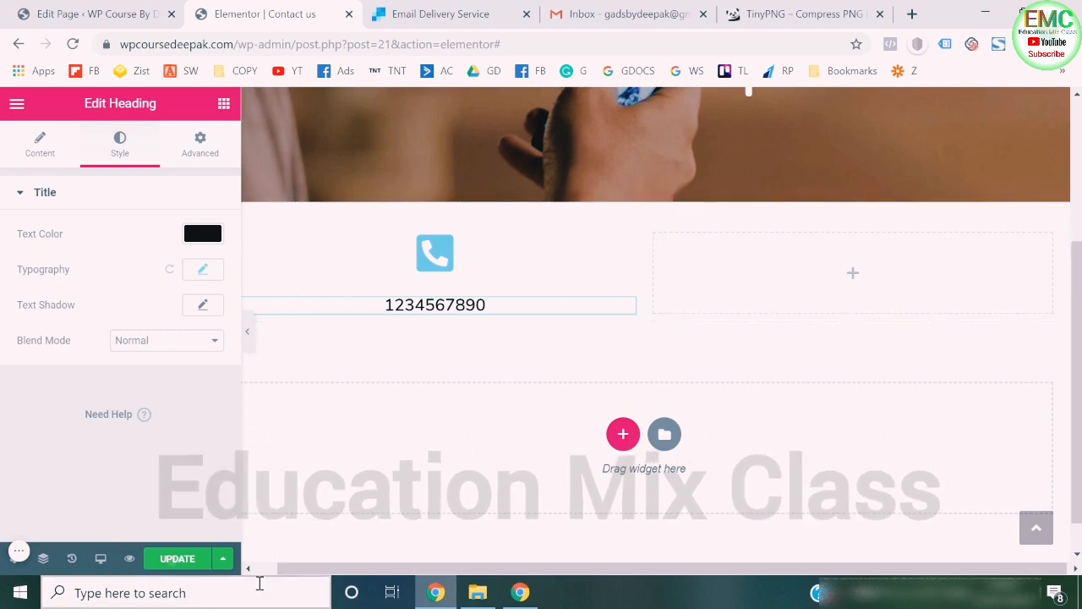
- Update the Contact us page and exit Elementor to the WordPress dashboard
click(173, 558)
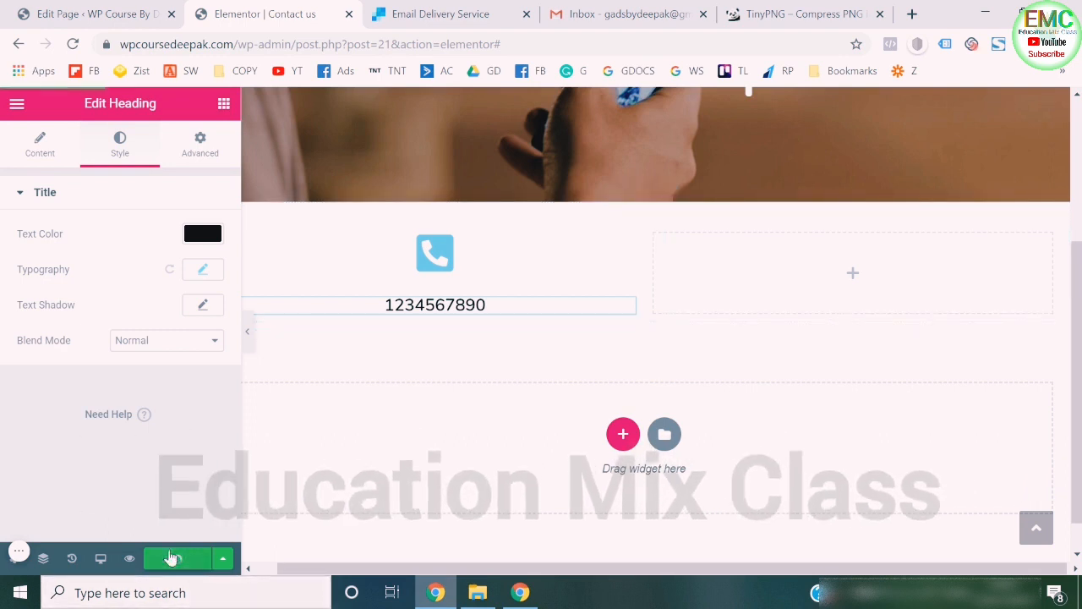
click(17, 104)
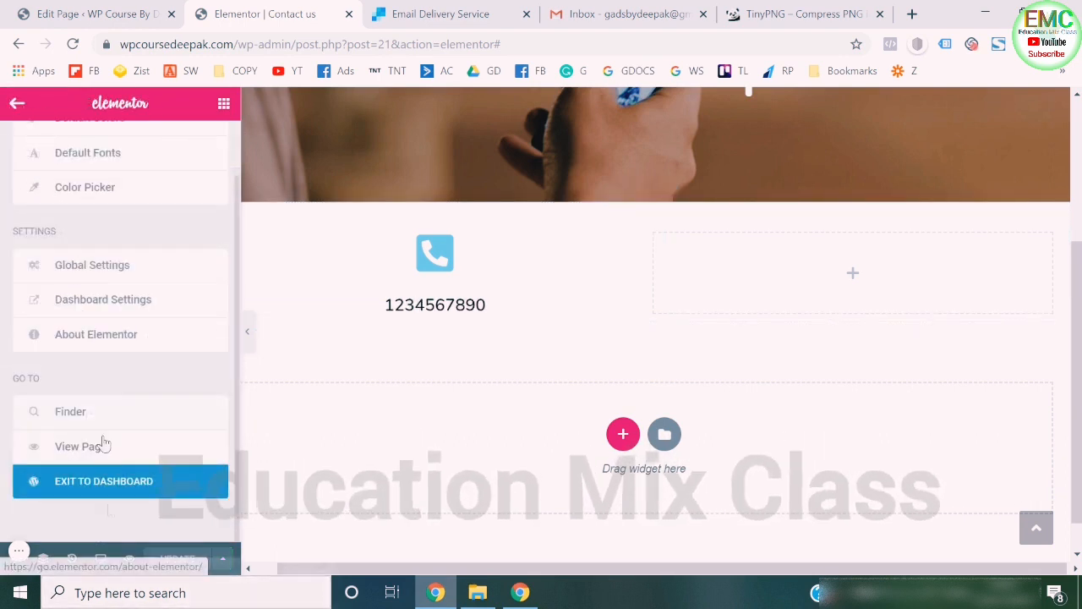
click(122, 482)
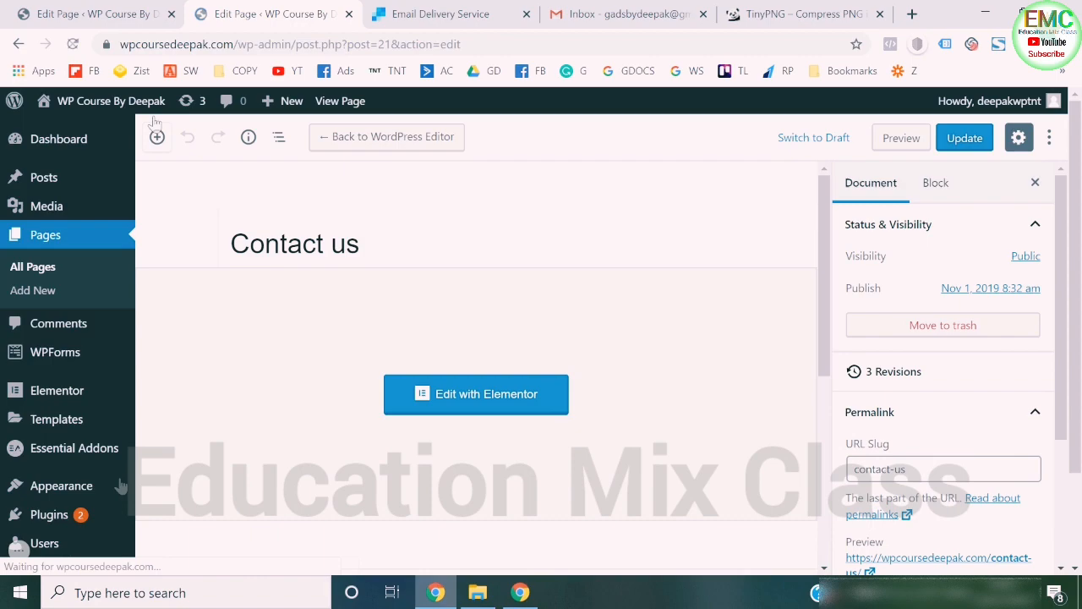
- Open the live site in a new tab and check its Contact us page down to the contact details below the banner
mouse_move(135, 108)
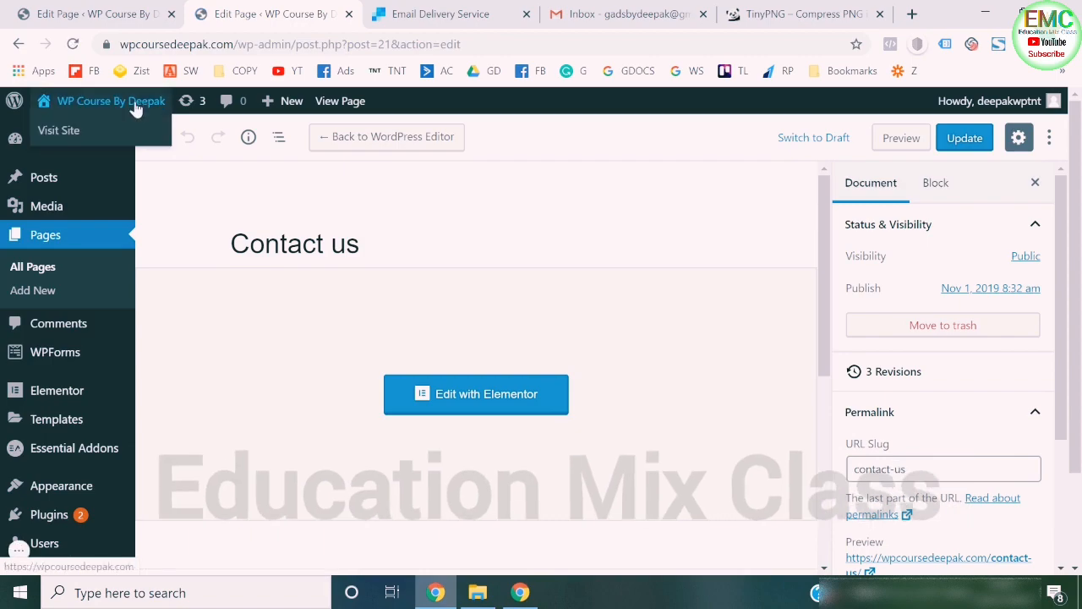
right_click(51, 132)
click(76, 142)
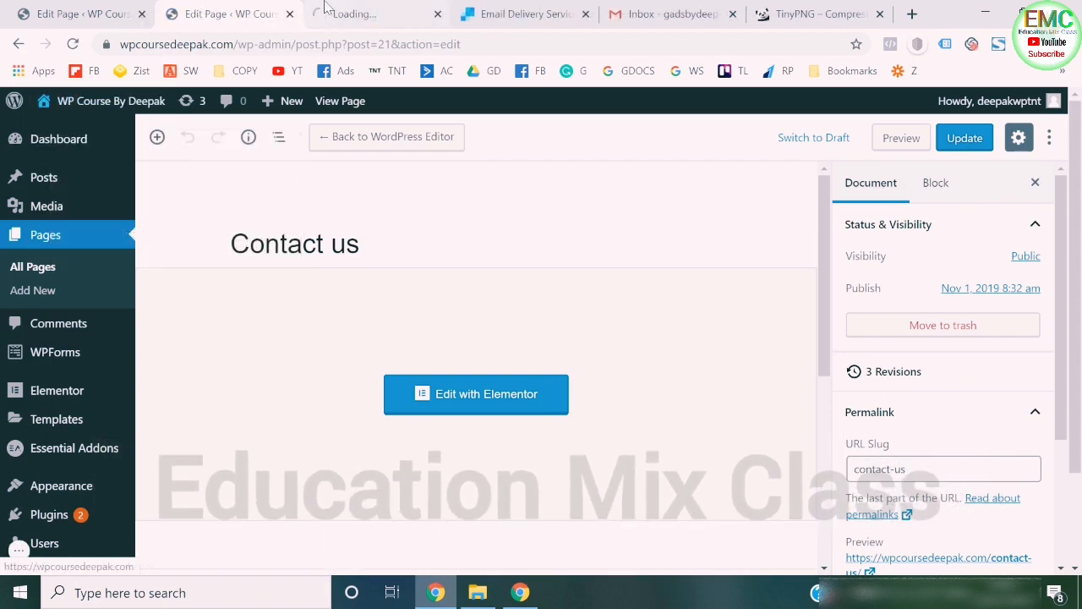
click(325, 8)
scroll(455, 423, down, 3)
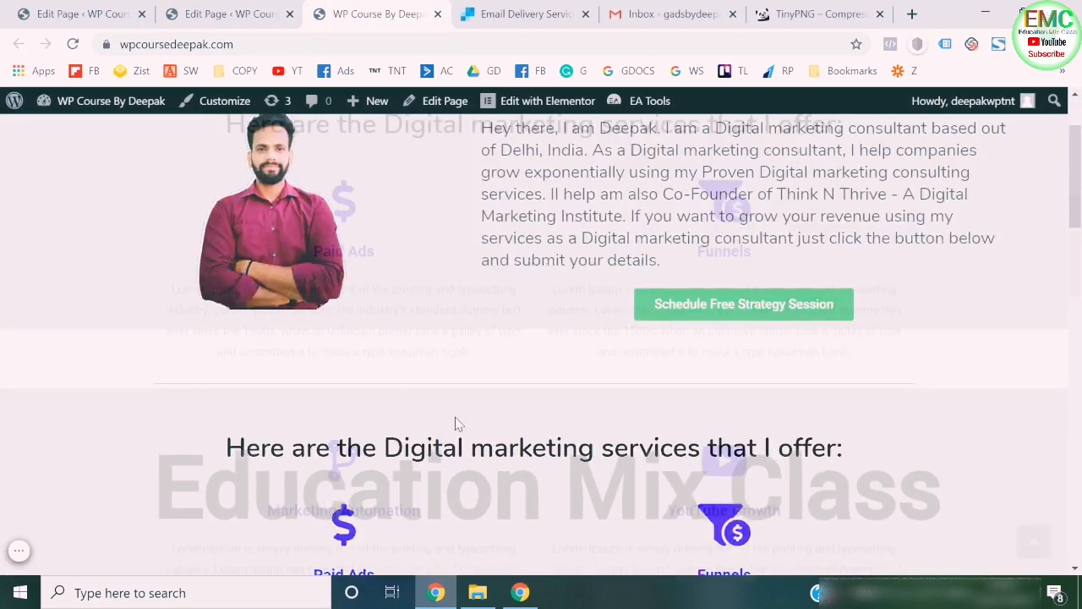
scroll(455, 423, up, 5)
click(942, 161)
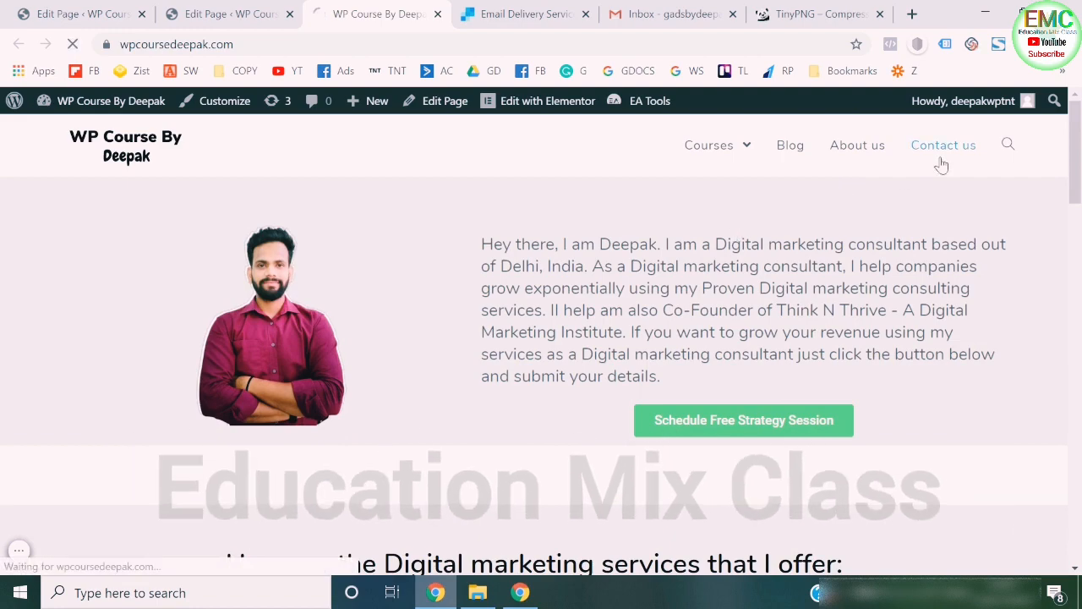
scroll(616, 305, down, 2)
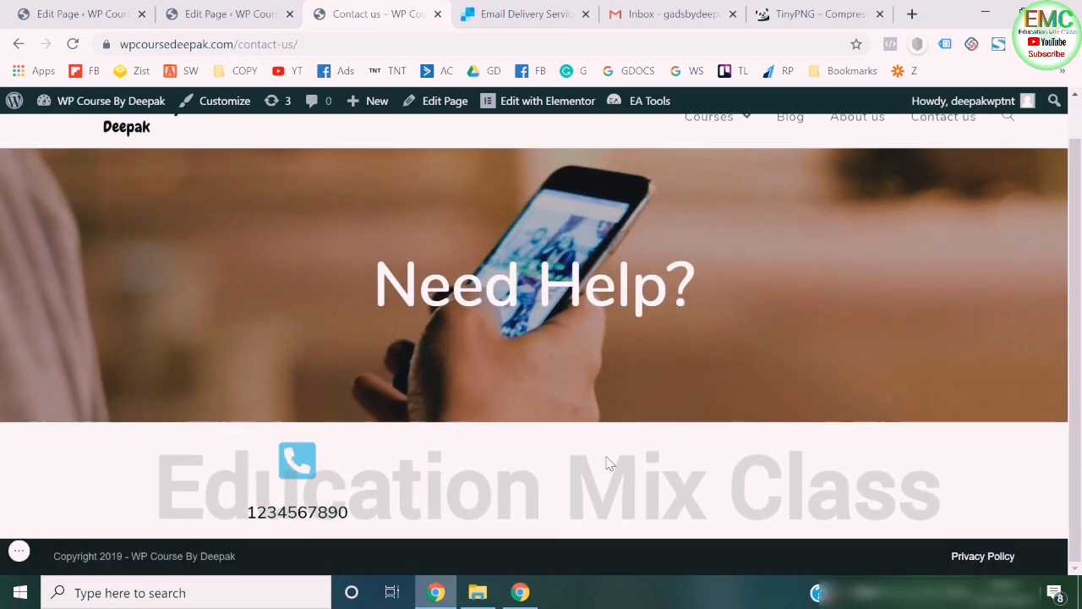
- Return to the live homepage and review it from the introduction through the services and posts to the strategy session form
scroll(609, 463, up, 1)
click(116, 164)
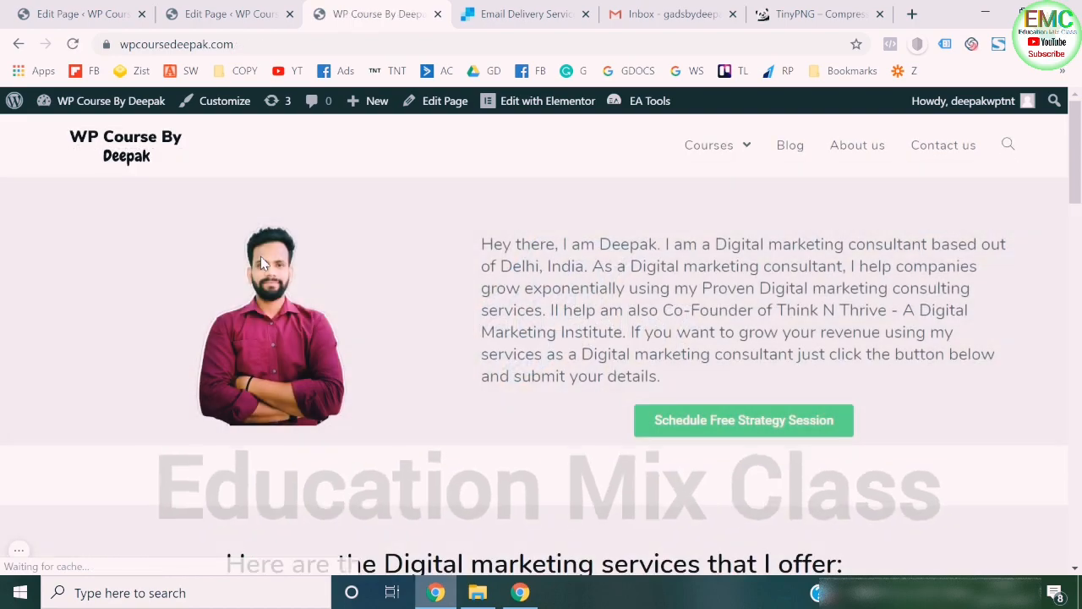
scroll(260, 256, down, 4)
scroll(261, 256, down, 10)
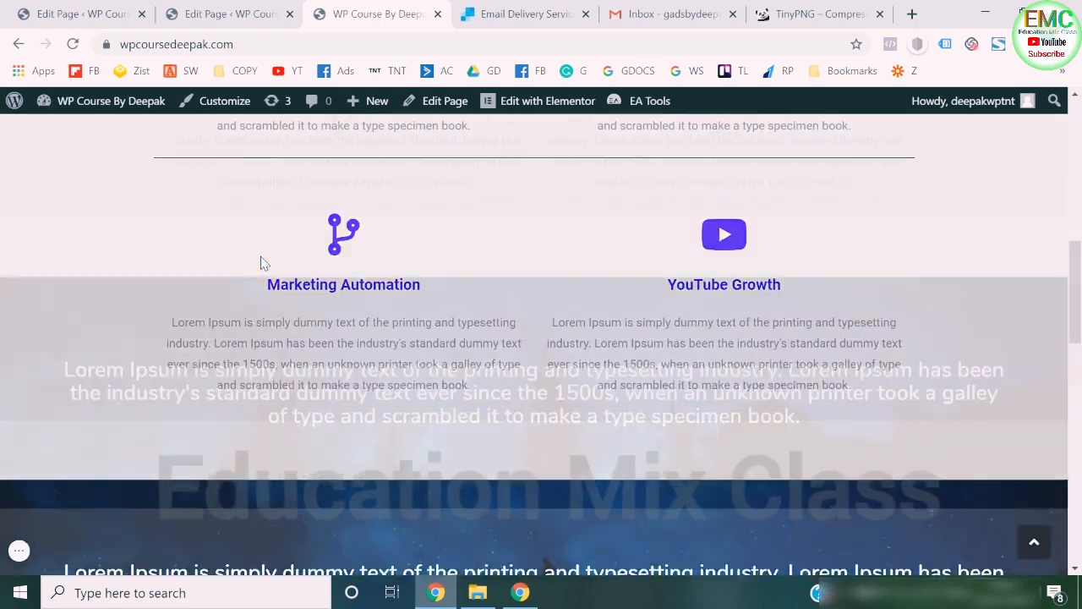
scroll(260, 264, down, 4)
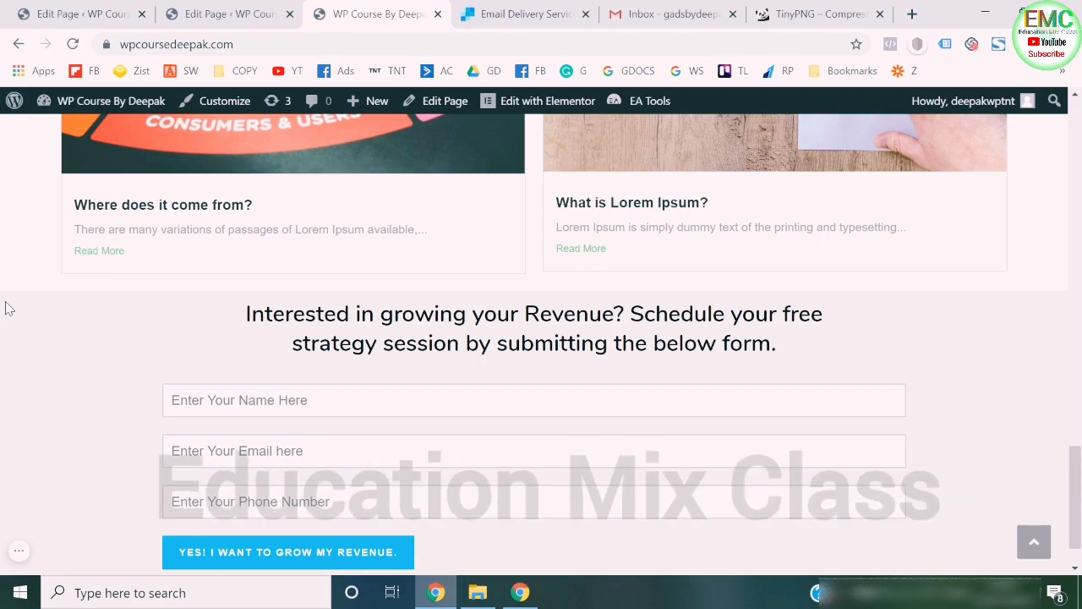
scroll(6, 308, up, 18)
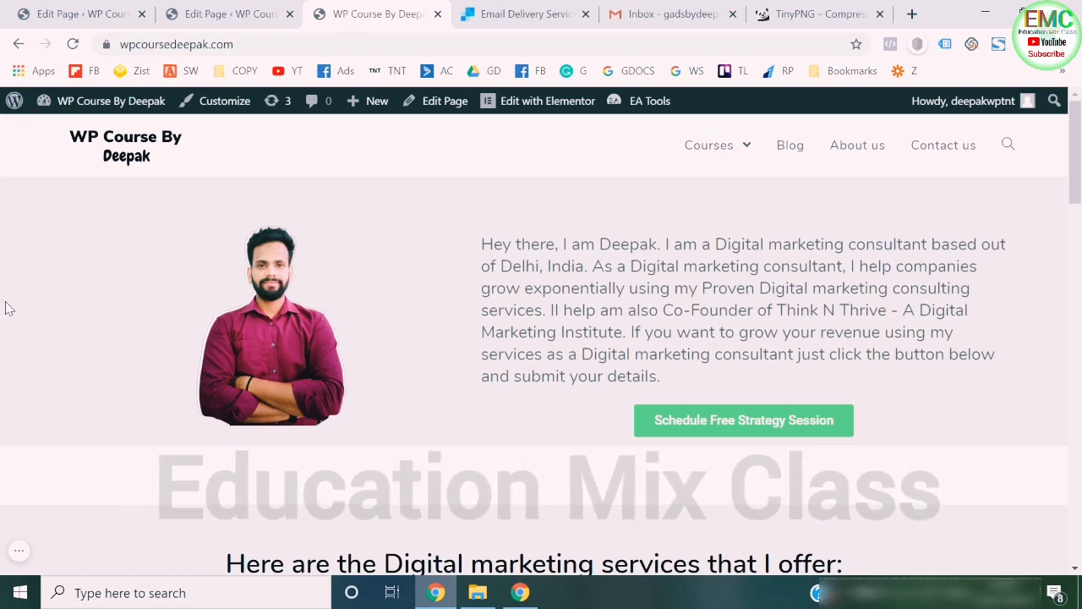
scroll(5, 309, down, 19)
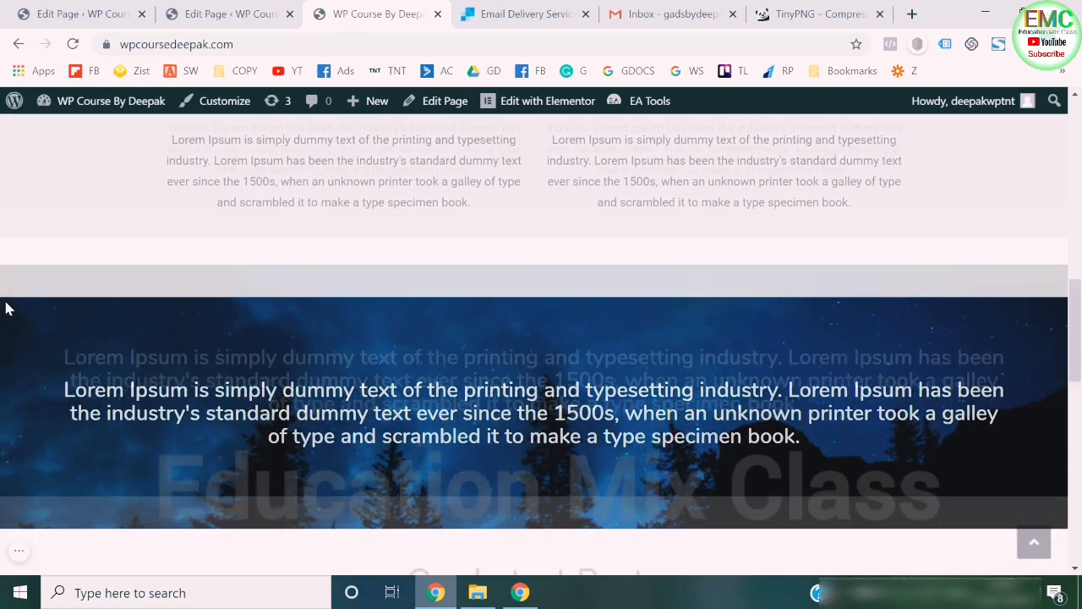
scroll(5, 309, up, 18)
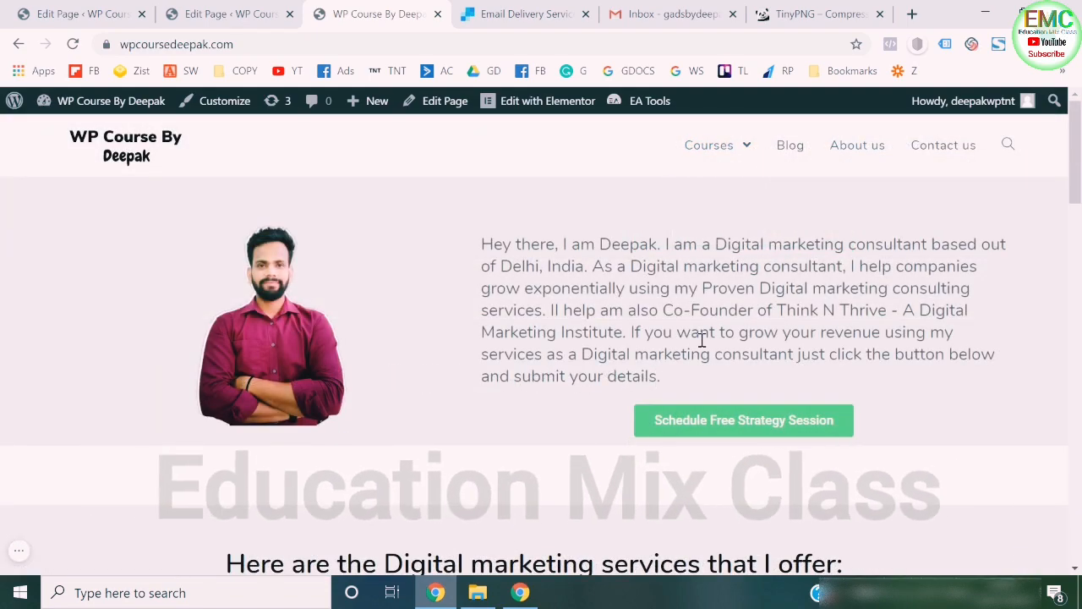
scroll(702, 340, down, 12)
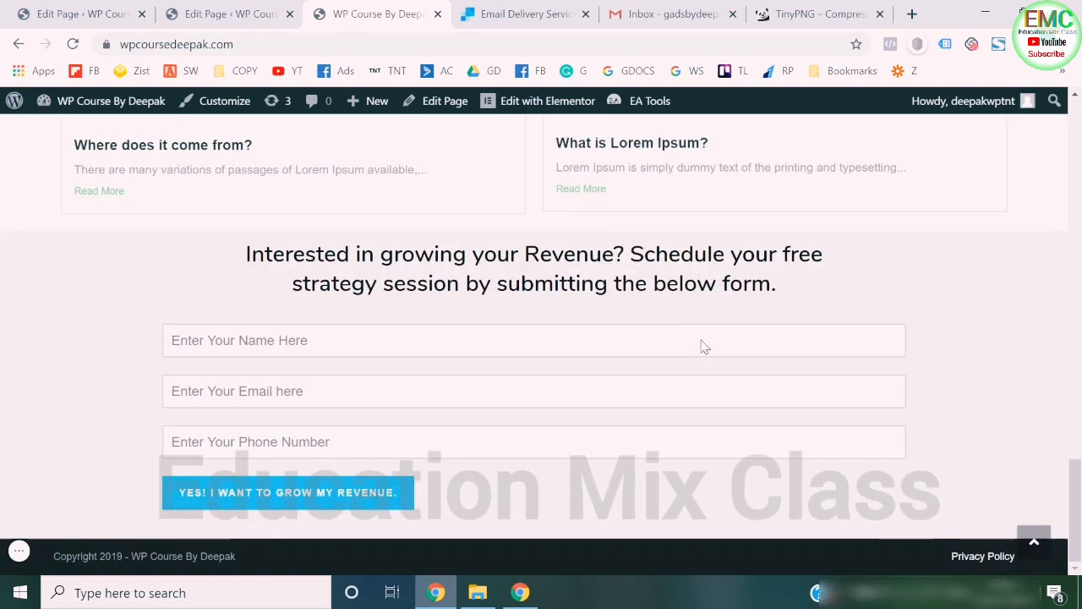
scroll(551, 330, up, 4)
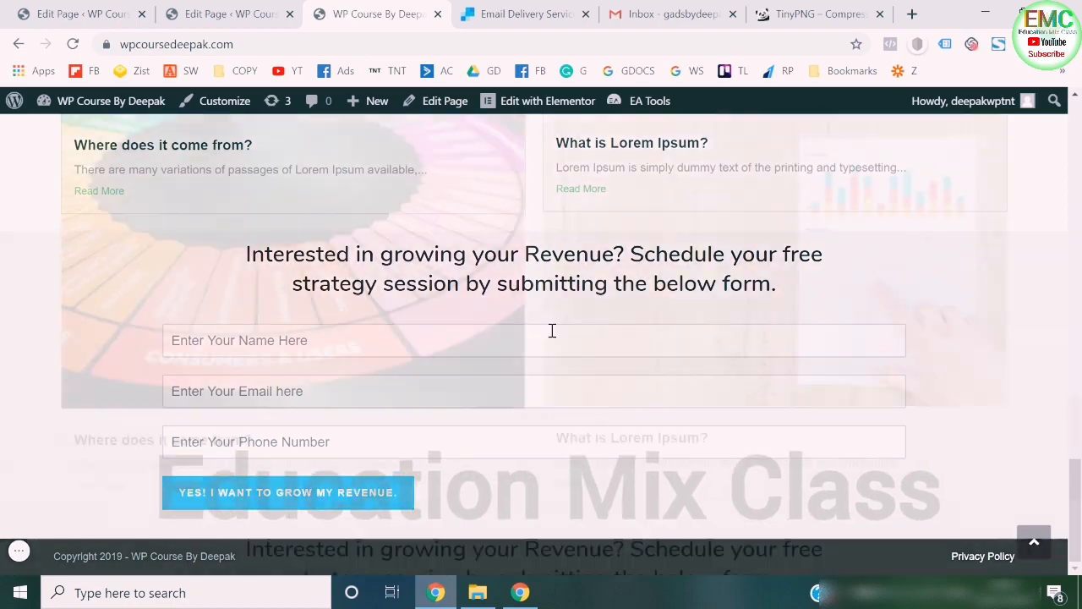